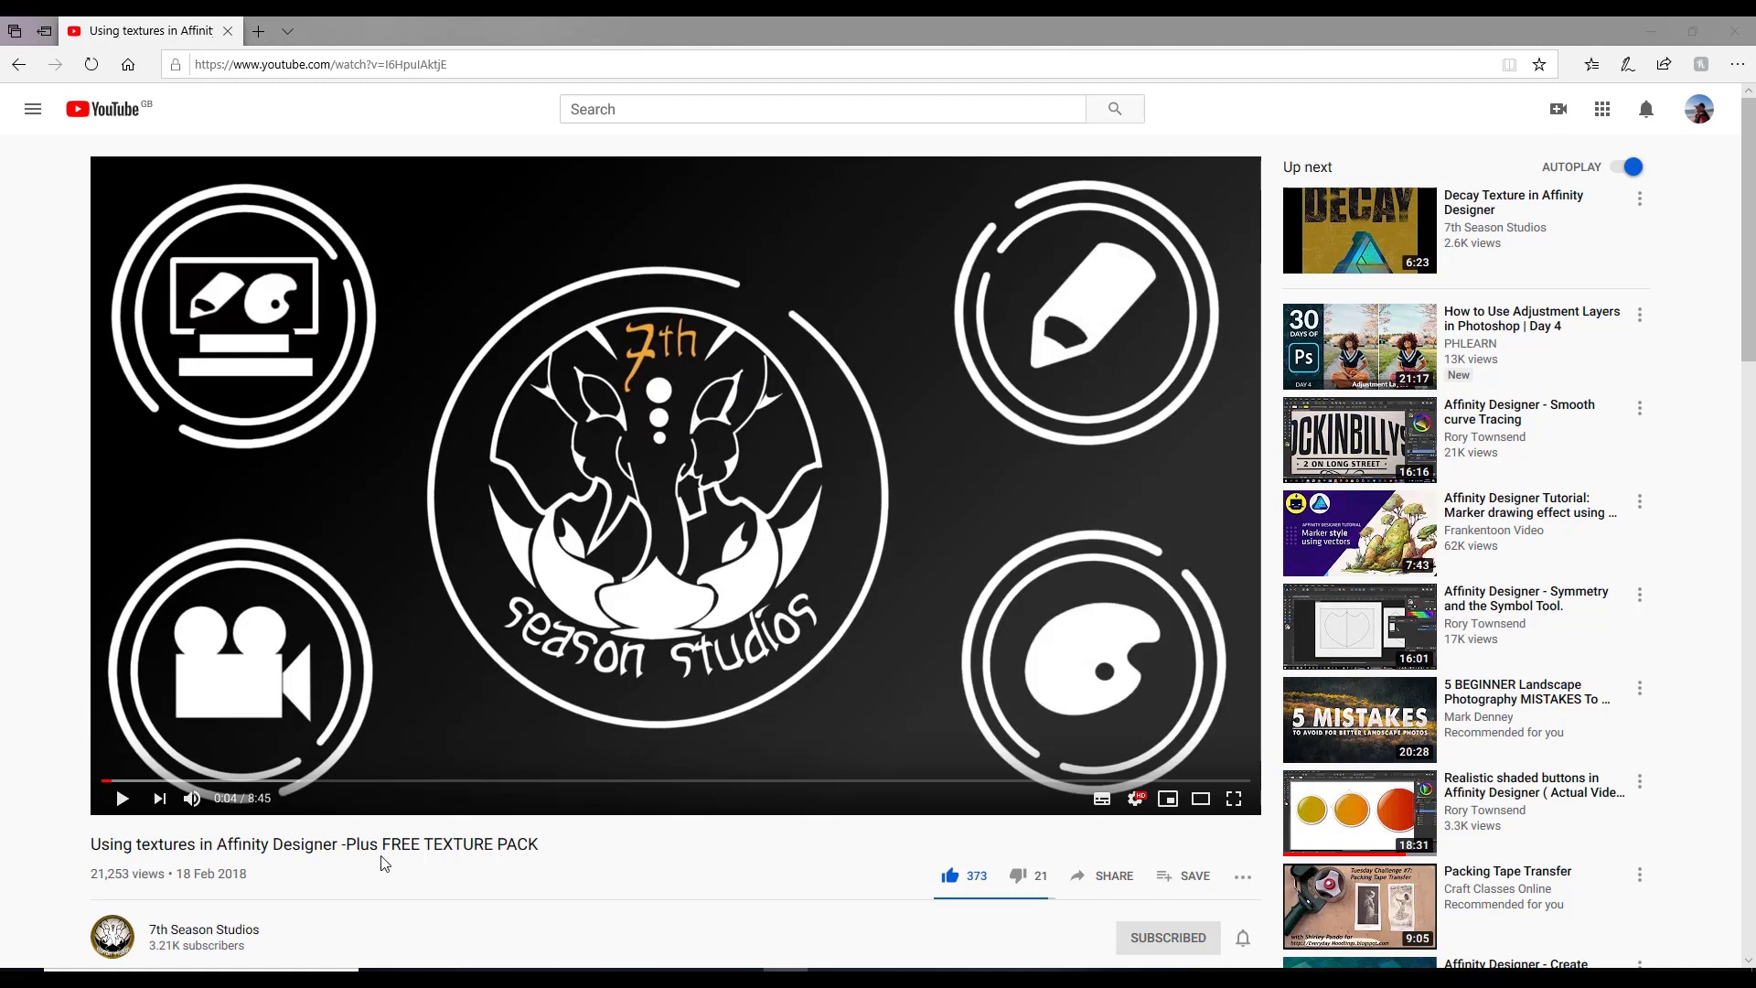
# Scroll the 'Using textures in Affinity Designer' video page to show its description's resources link
pyautogui.scroll(-5, 553, 855)
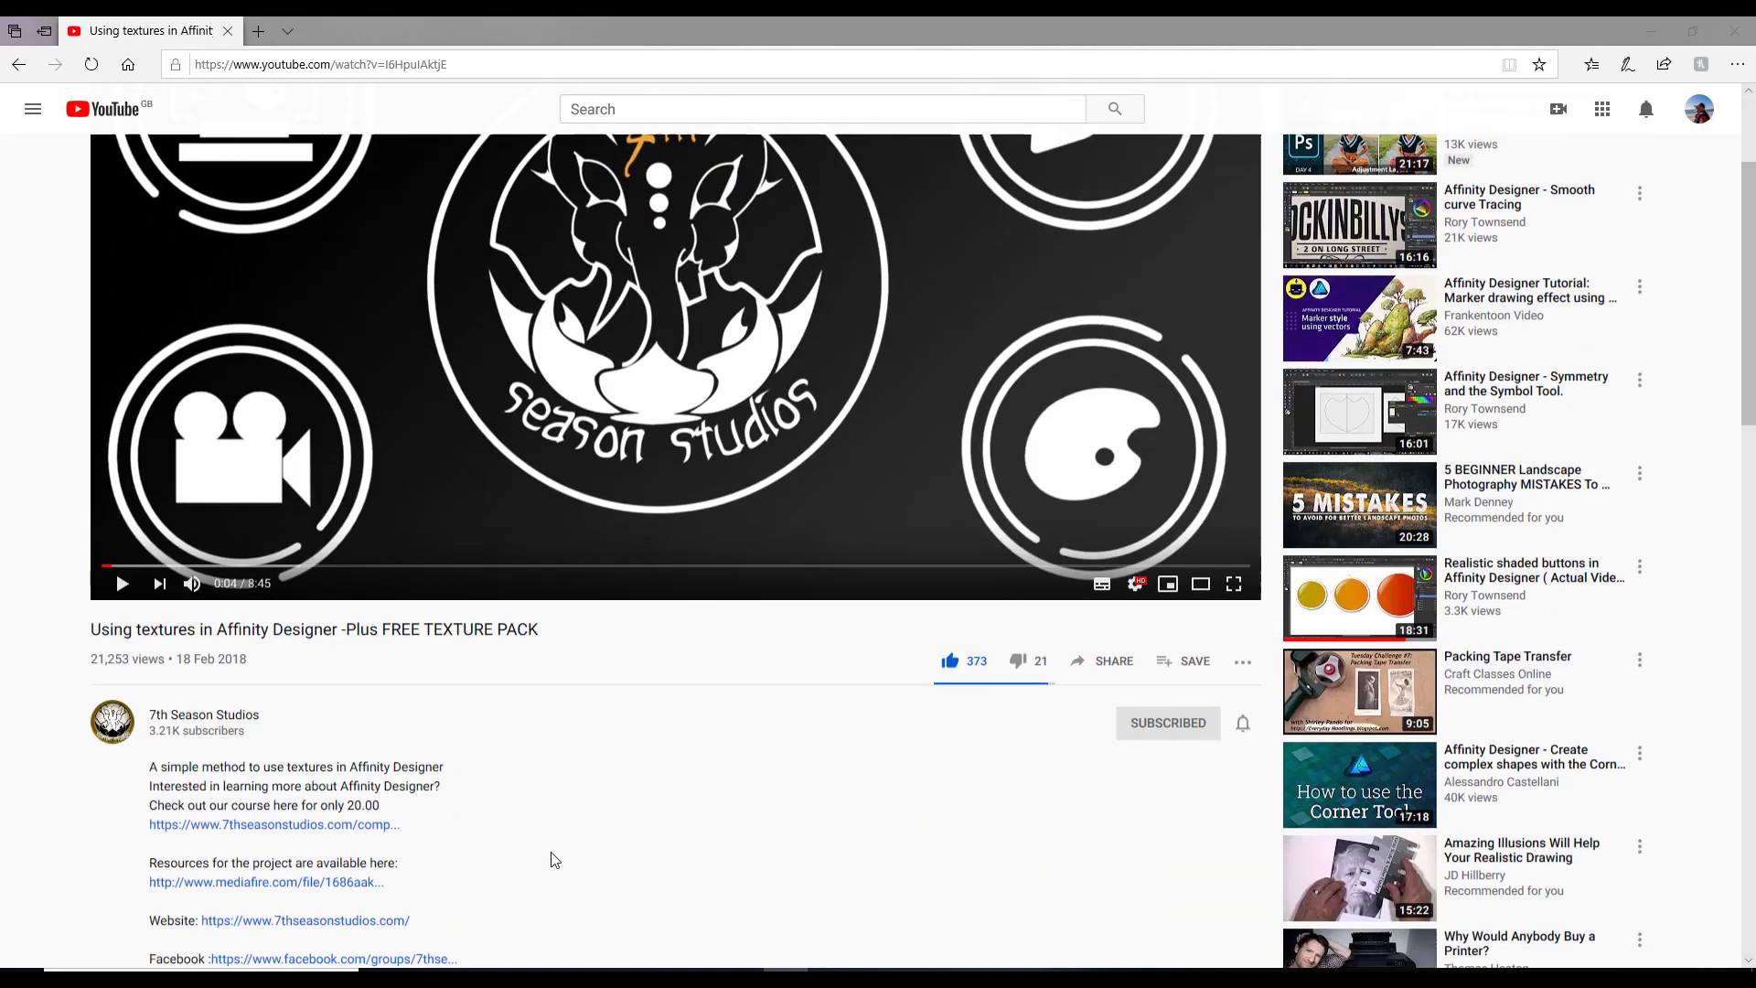
pyautogui.scroll(1, 547, 841)
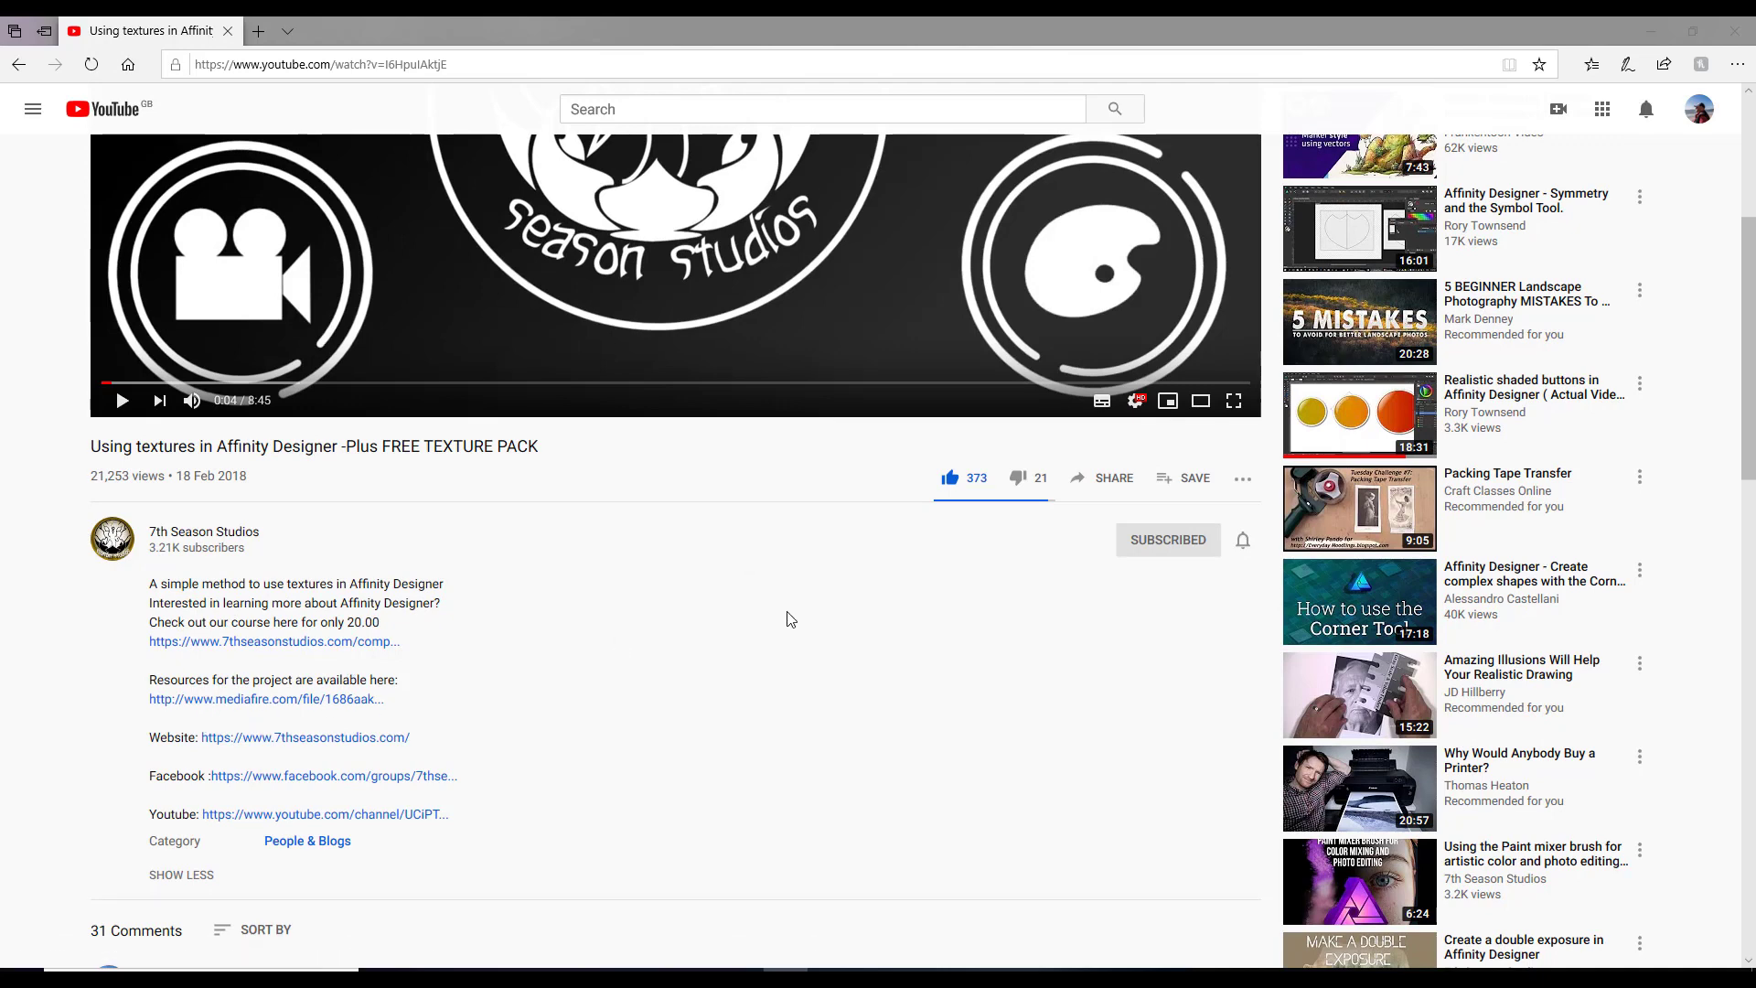
pyautogui.scroll(2, 790, 619)
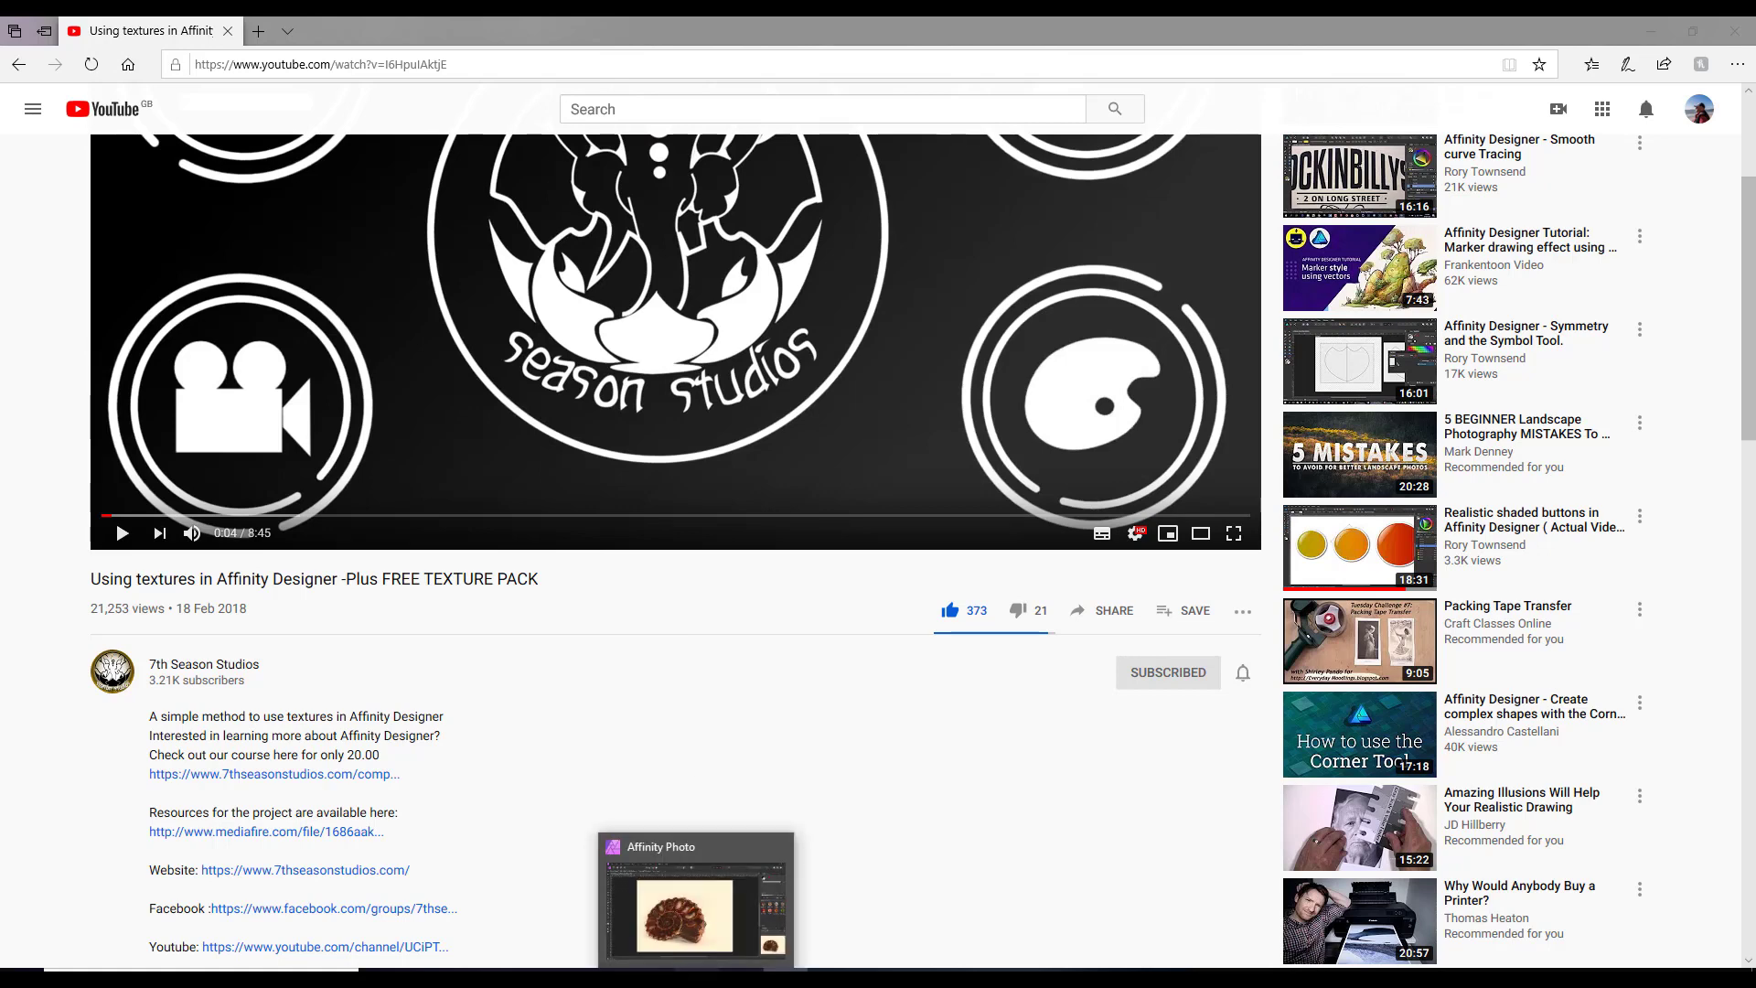
# Bring up the fossil photo in Affinity Photo, try a free-proportion crop, then cancel it
pyautogui.click(696, 979)
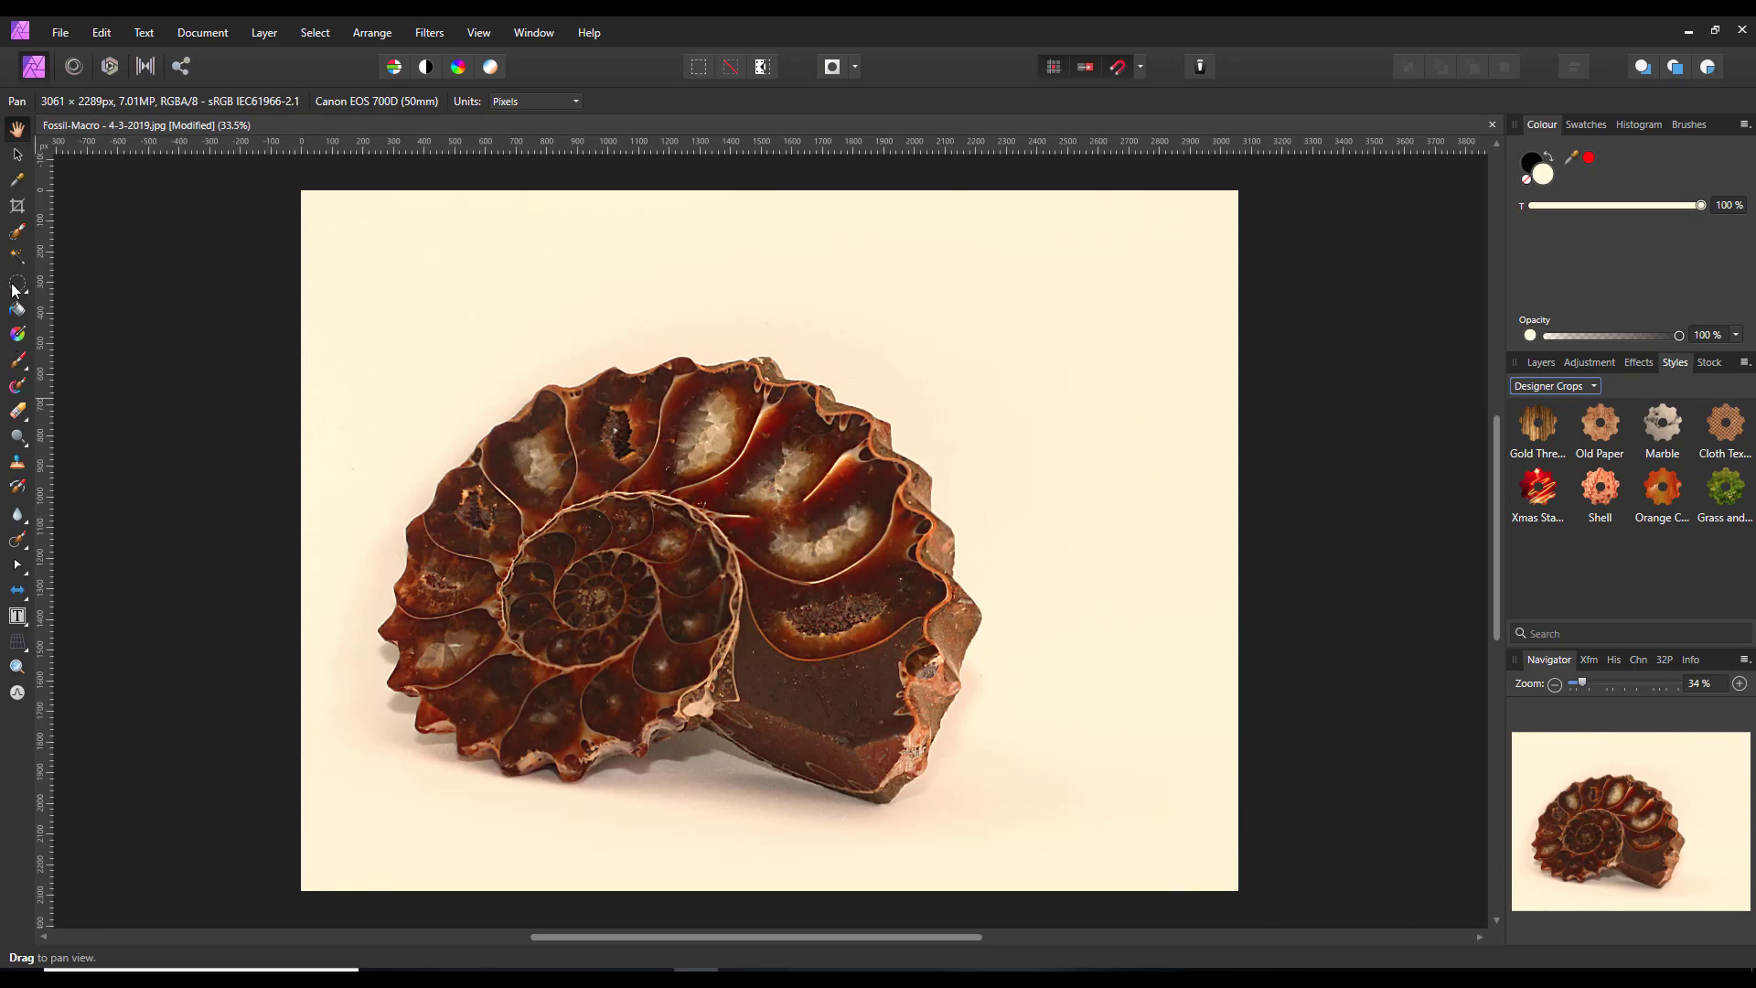
pyautogui.click(17, 205)
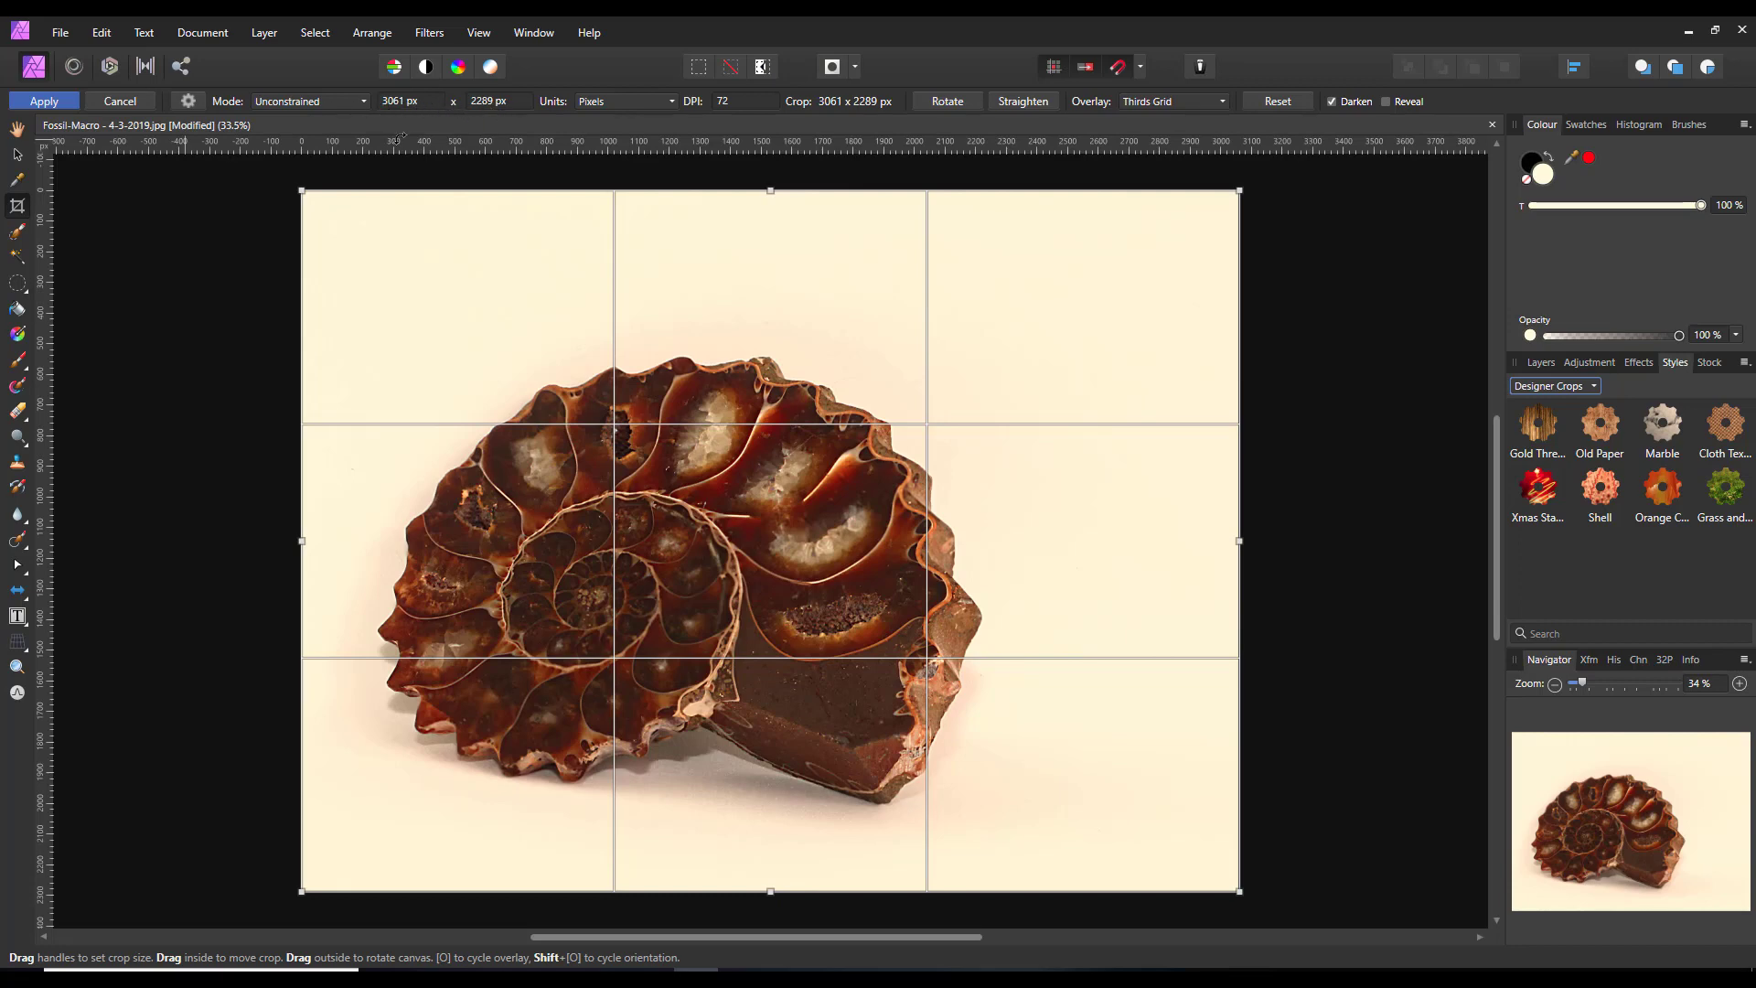
pyautogui.click(364, 101)
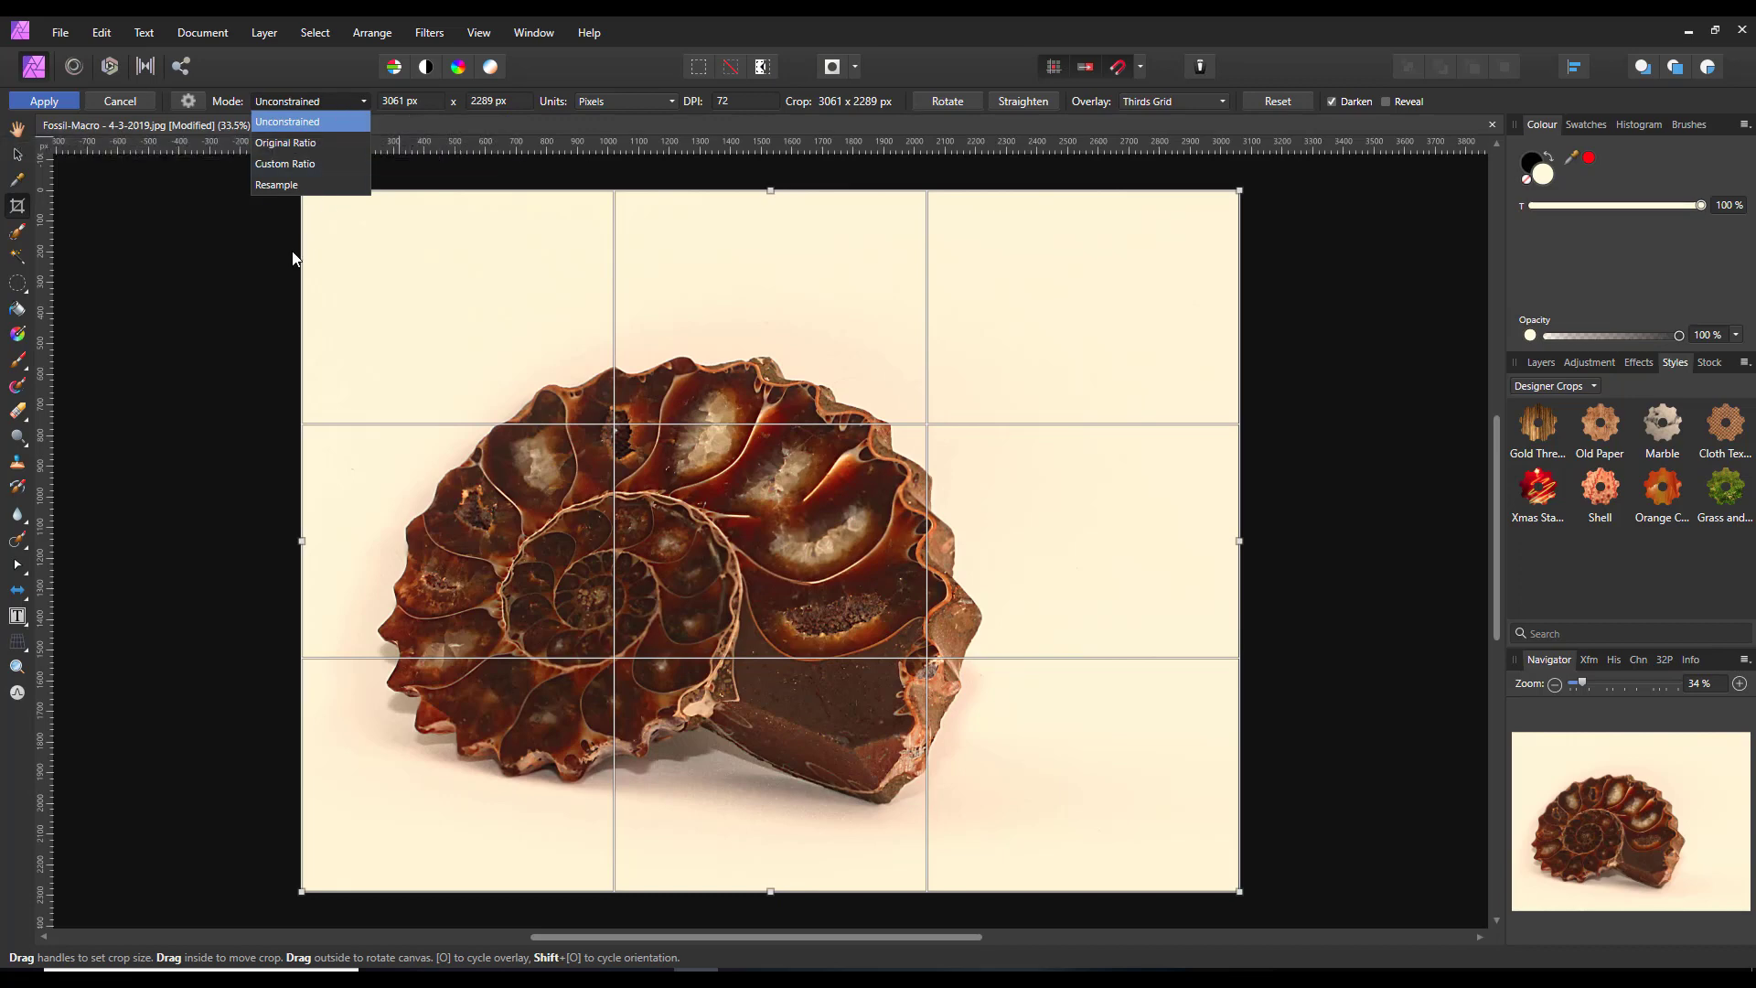
pyautogui.click(237, 265)
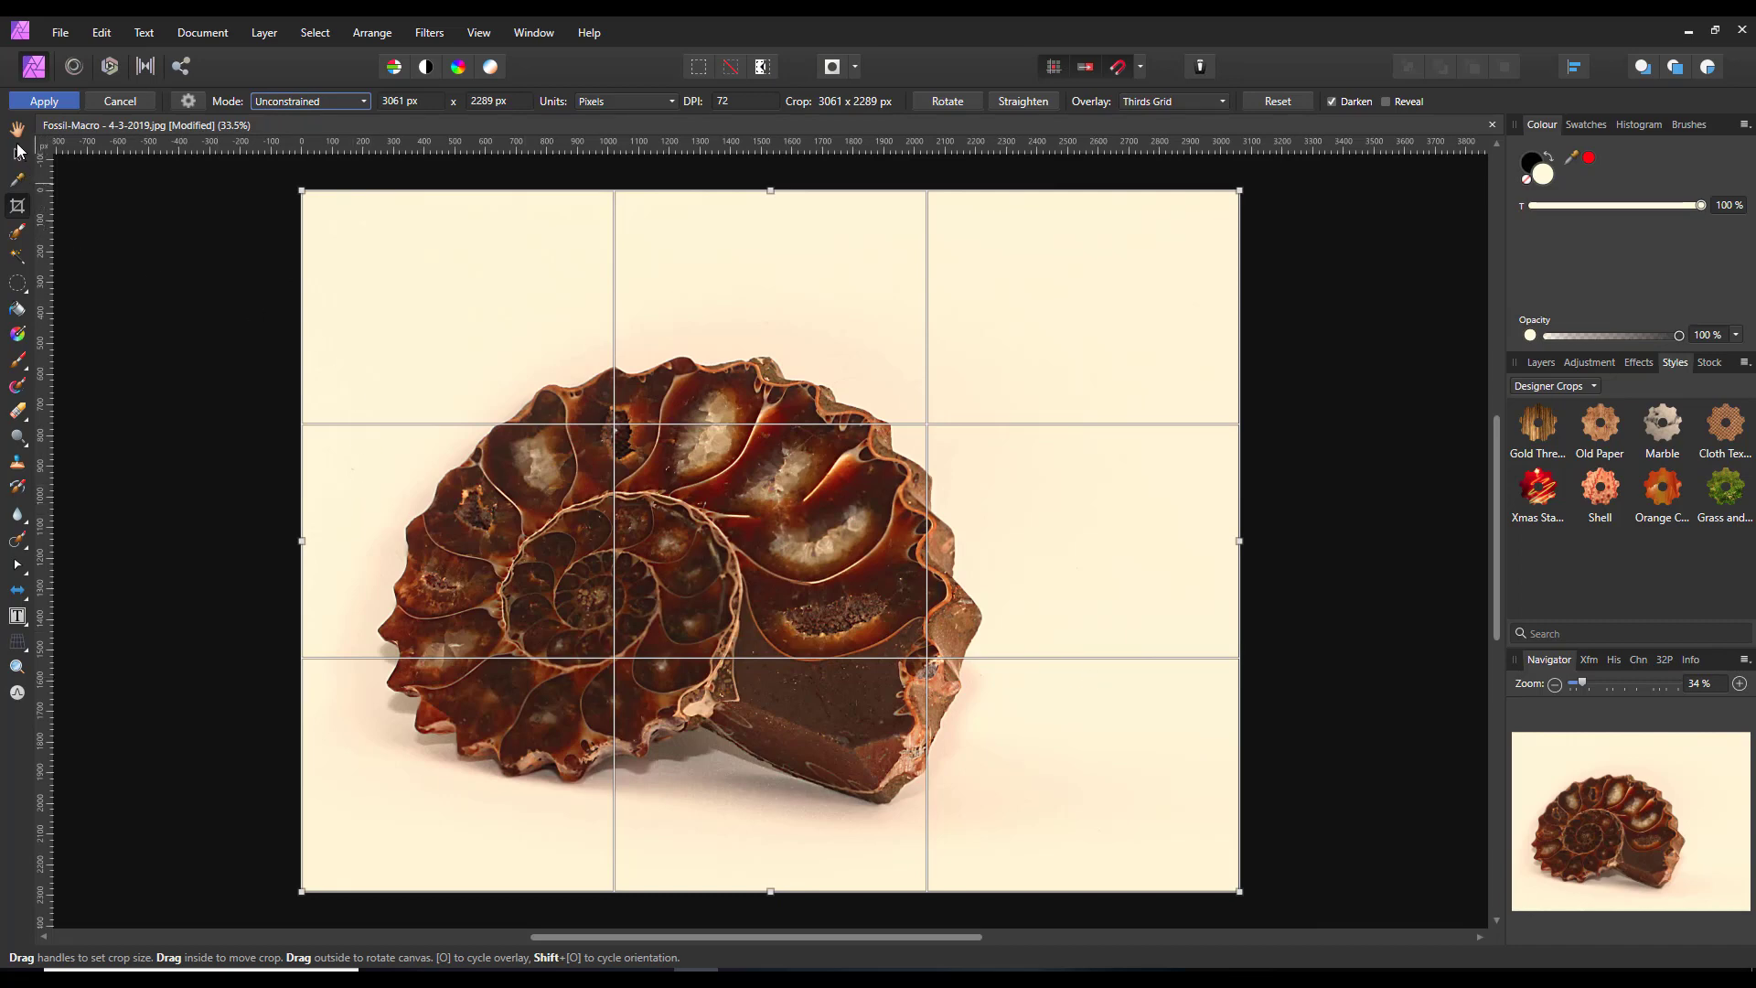
pyautogui.click(119, 100)
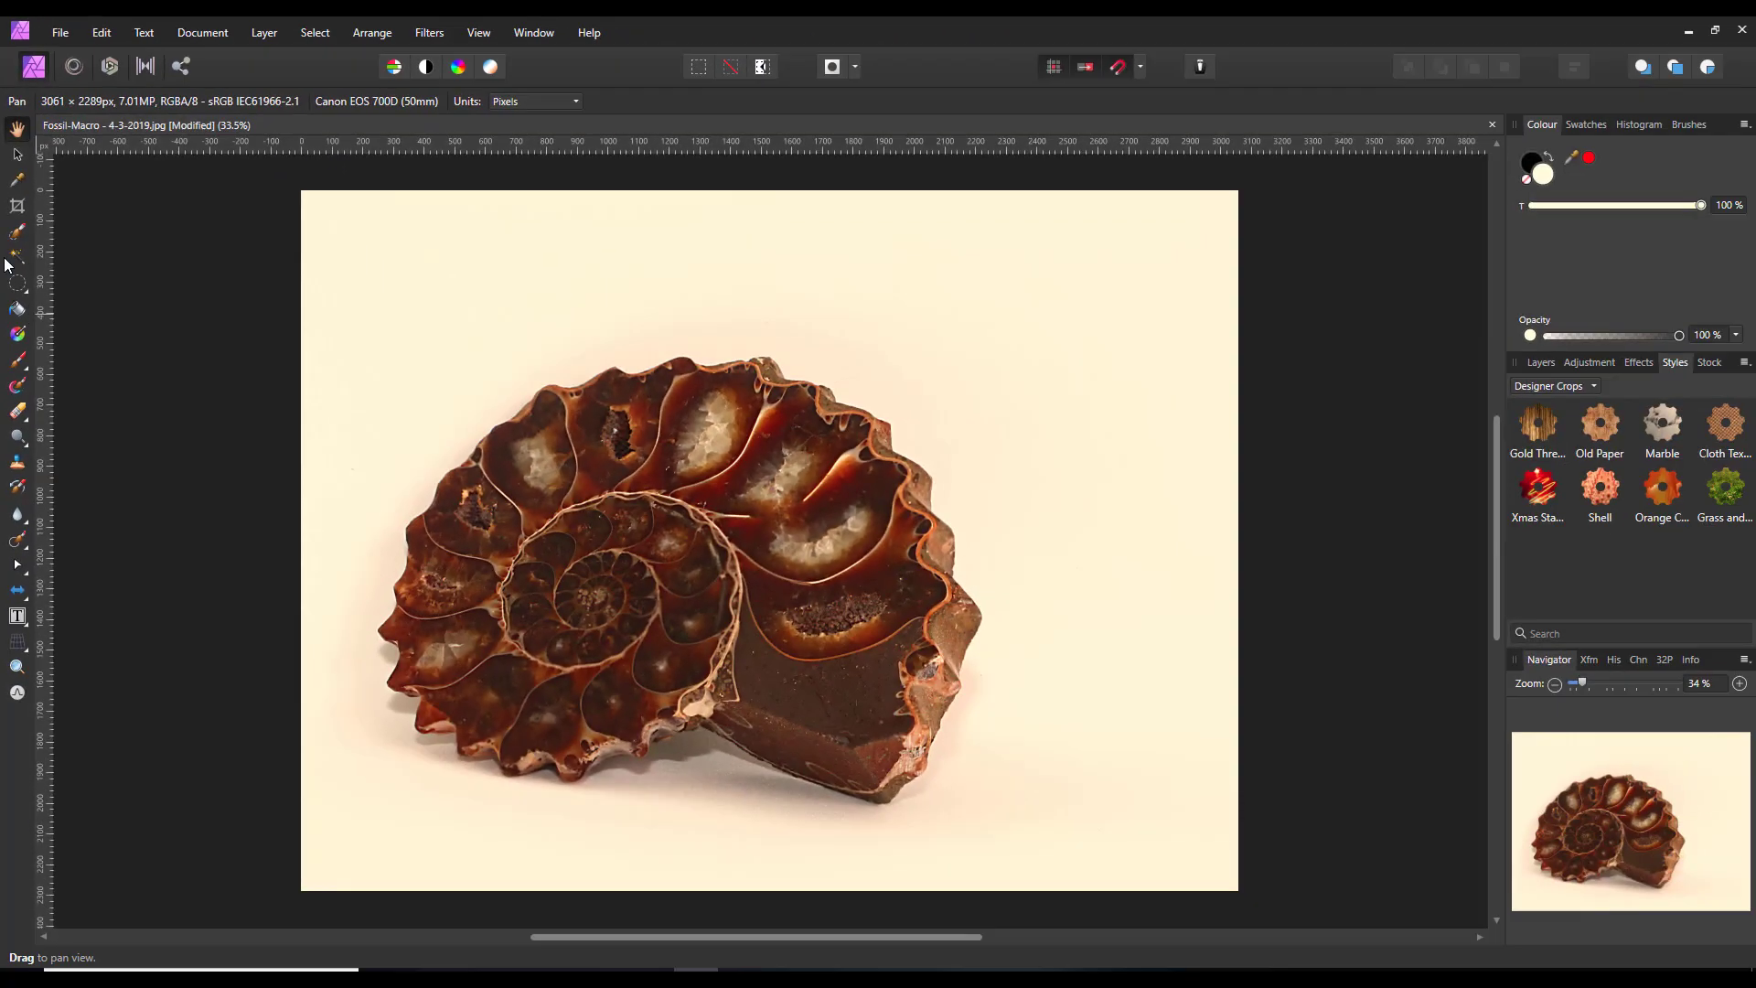
# Crop the fossil photo tightly around the shell's spiral to 1148 × 994 px
pyautogui.click(17, 207)
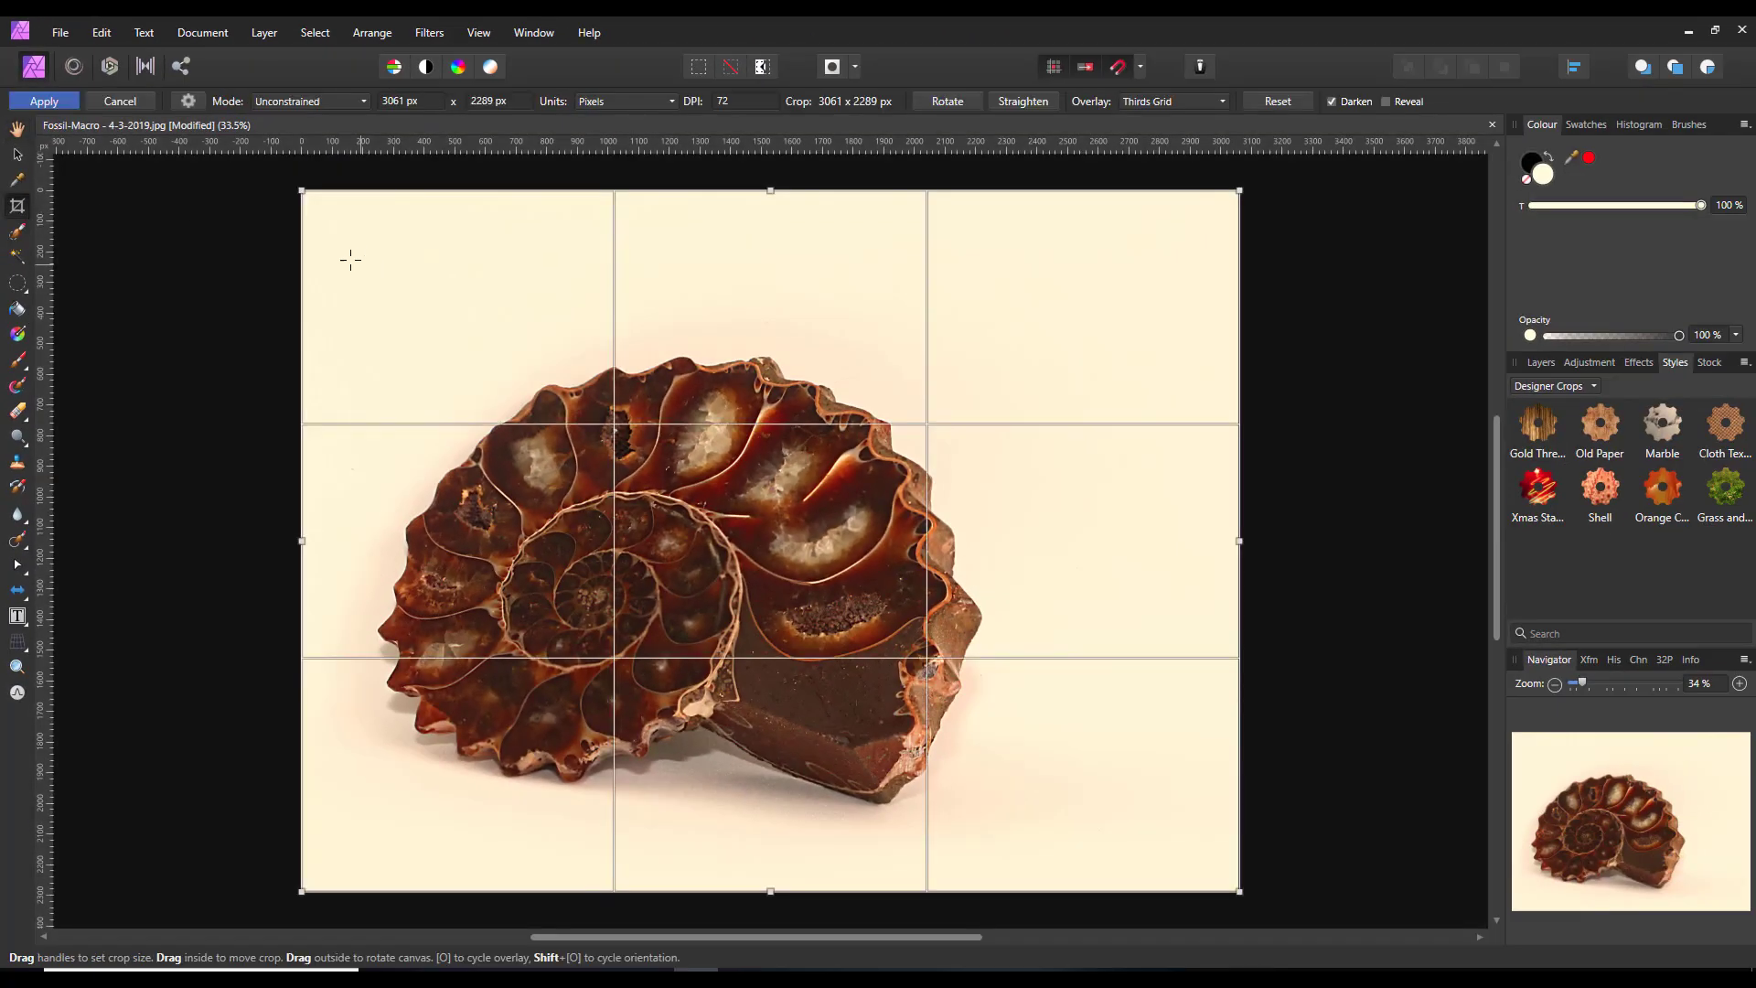
pyautogui.moveTo(302, 190); pyautogui.dragTo(511, 417)
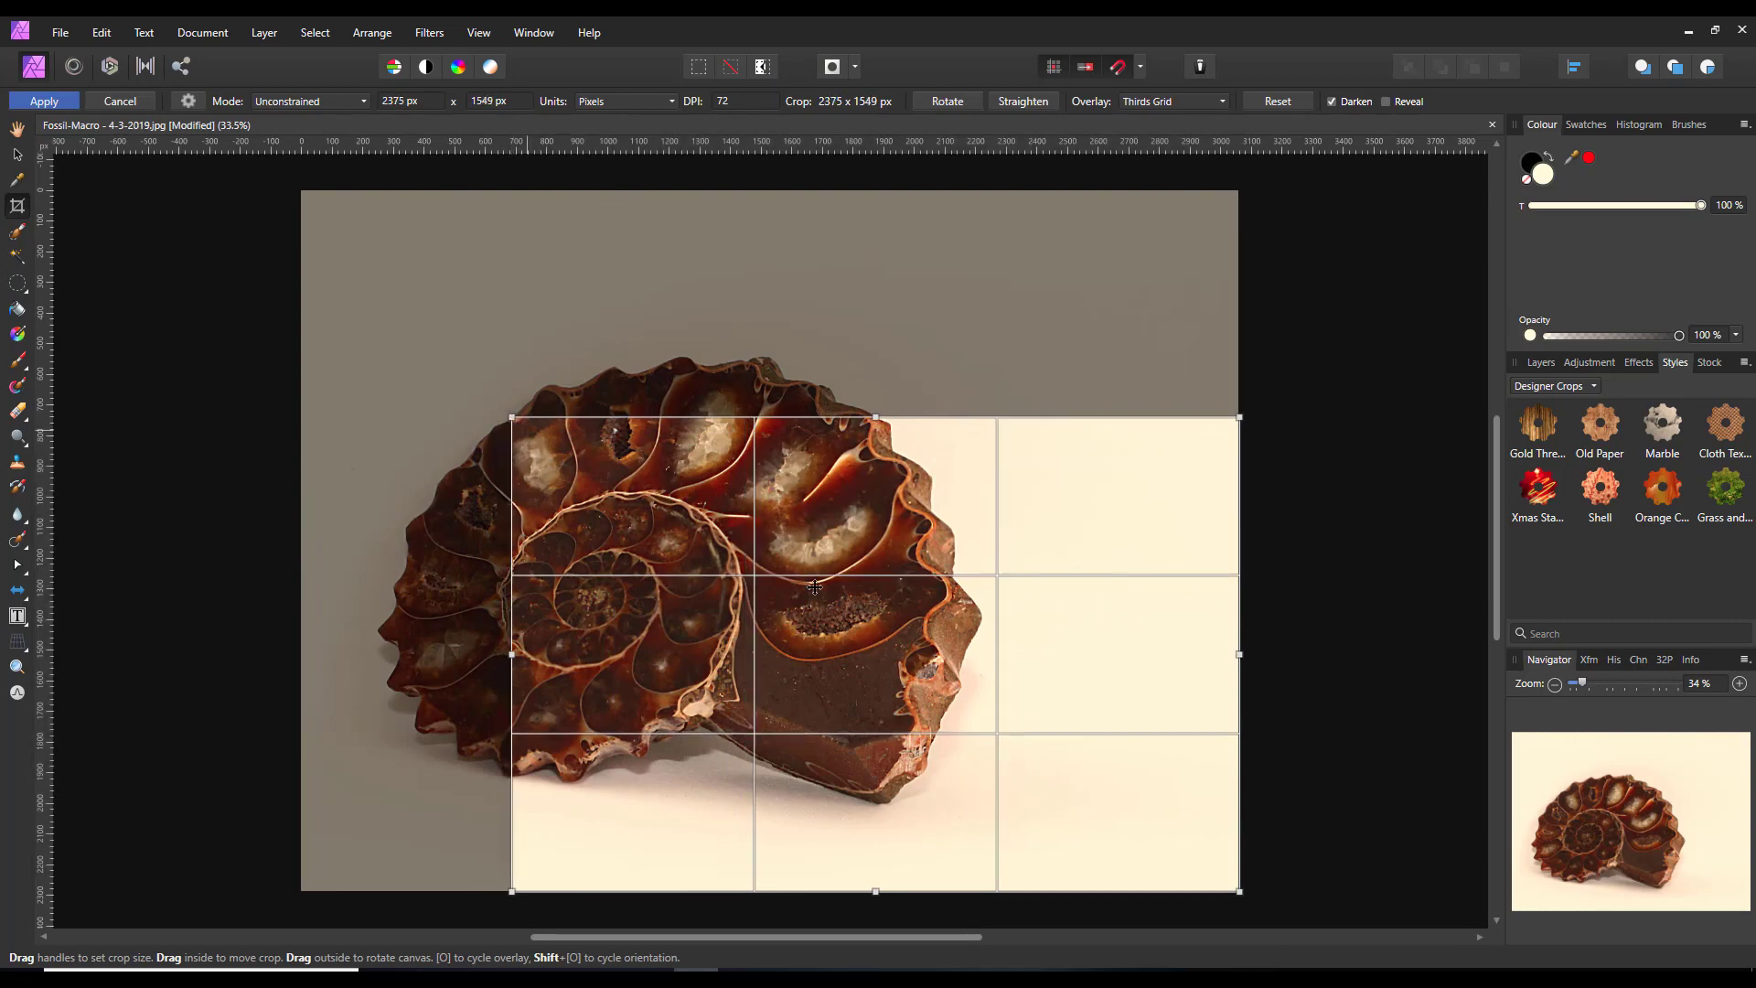
pyautogui.moveTo(1236, 883); pyautogui.dragTo(863, 721)
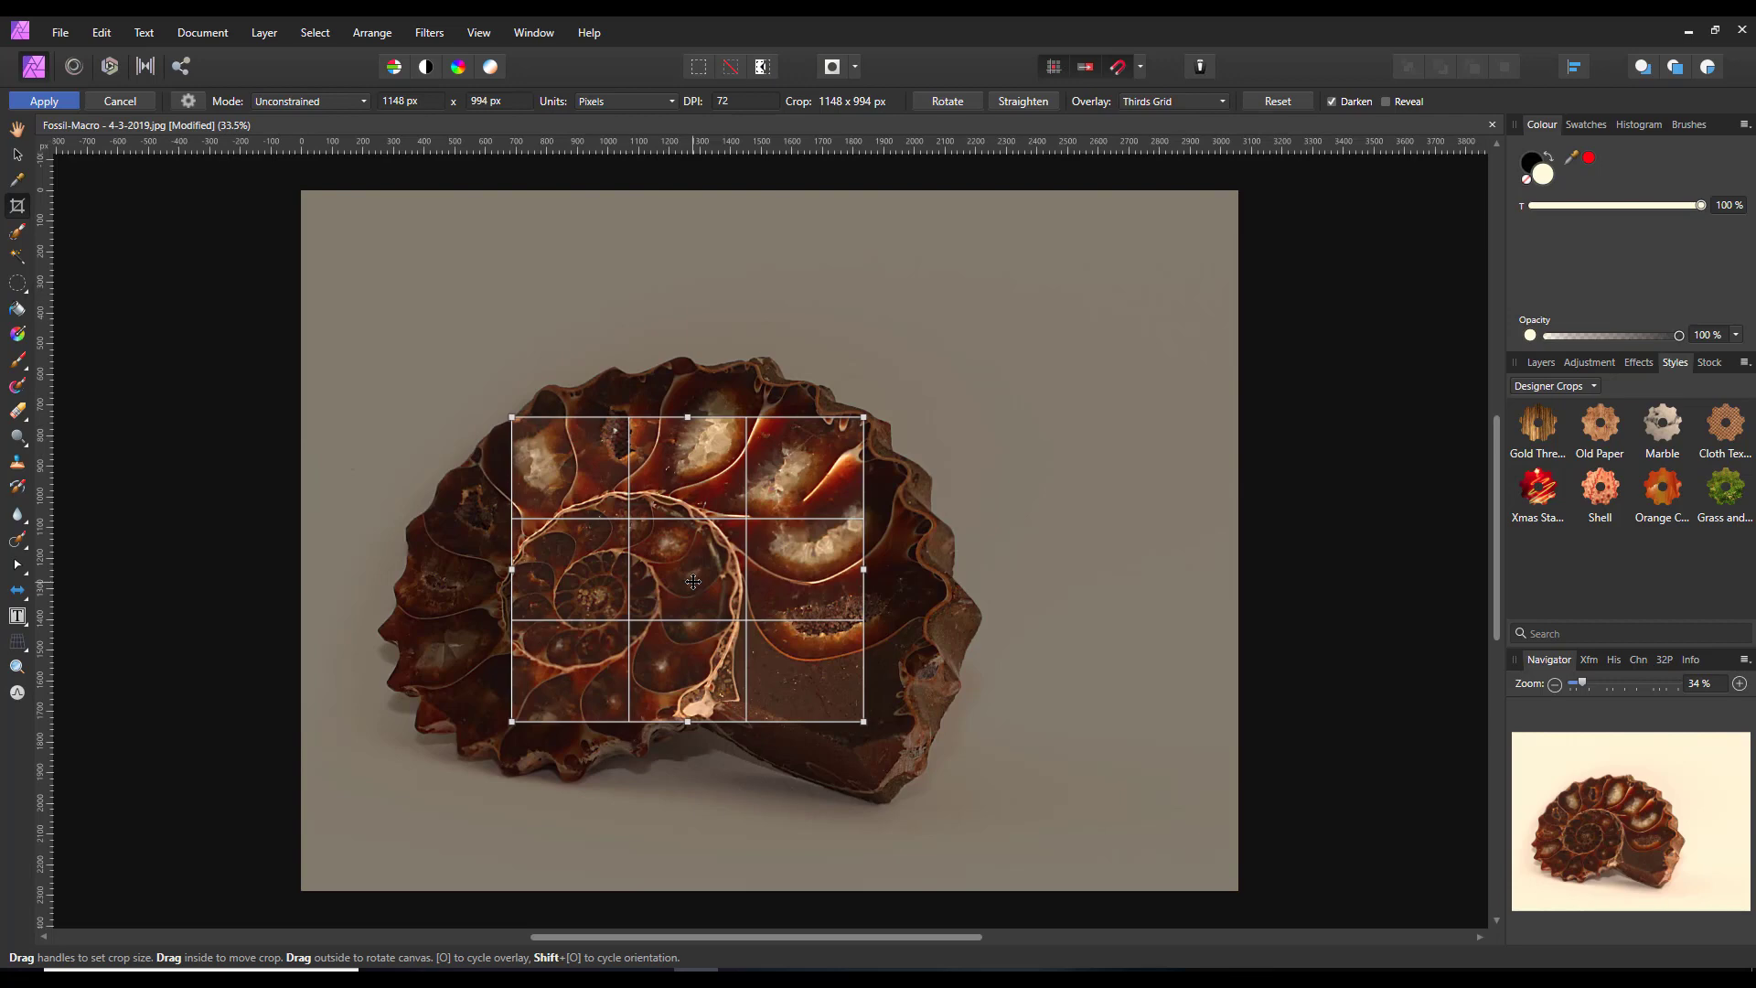
pyautogui.press('Return')
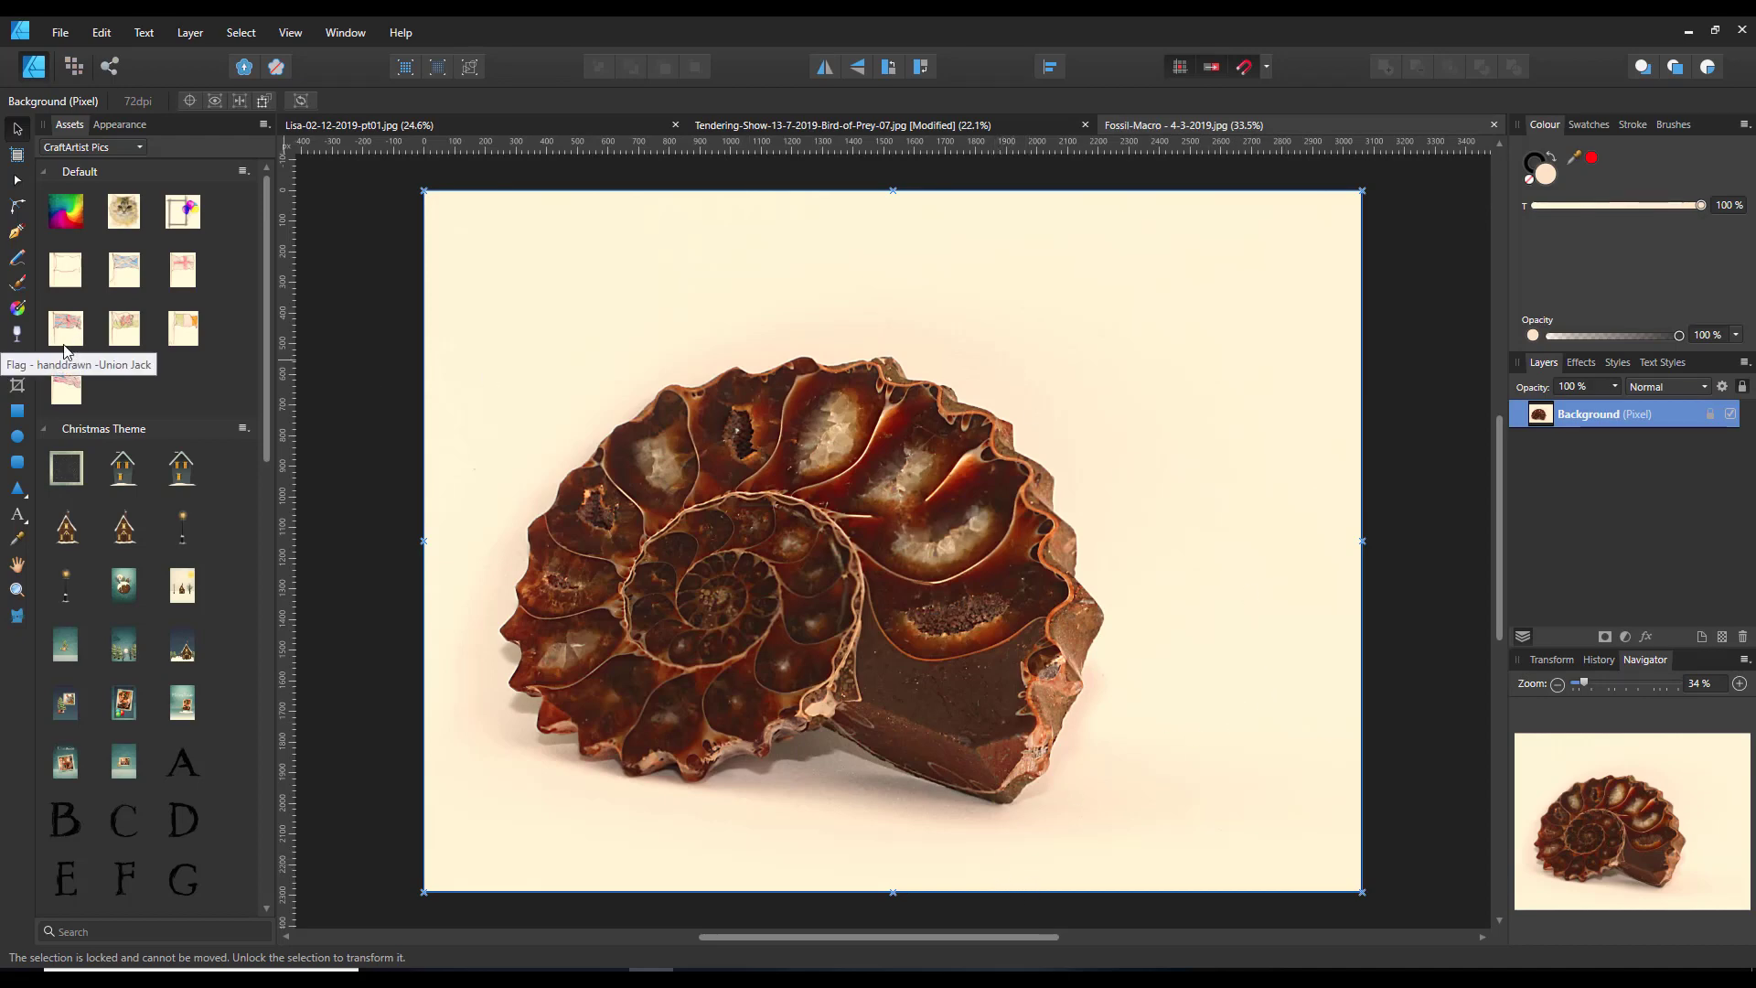
# Try a Vector Crop in from the bottom-right of the fossil photo, then undo it
pyautogui.click(15, 387)
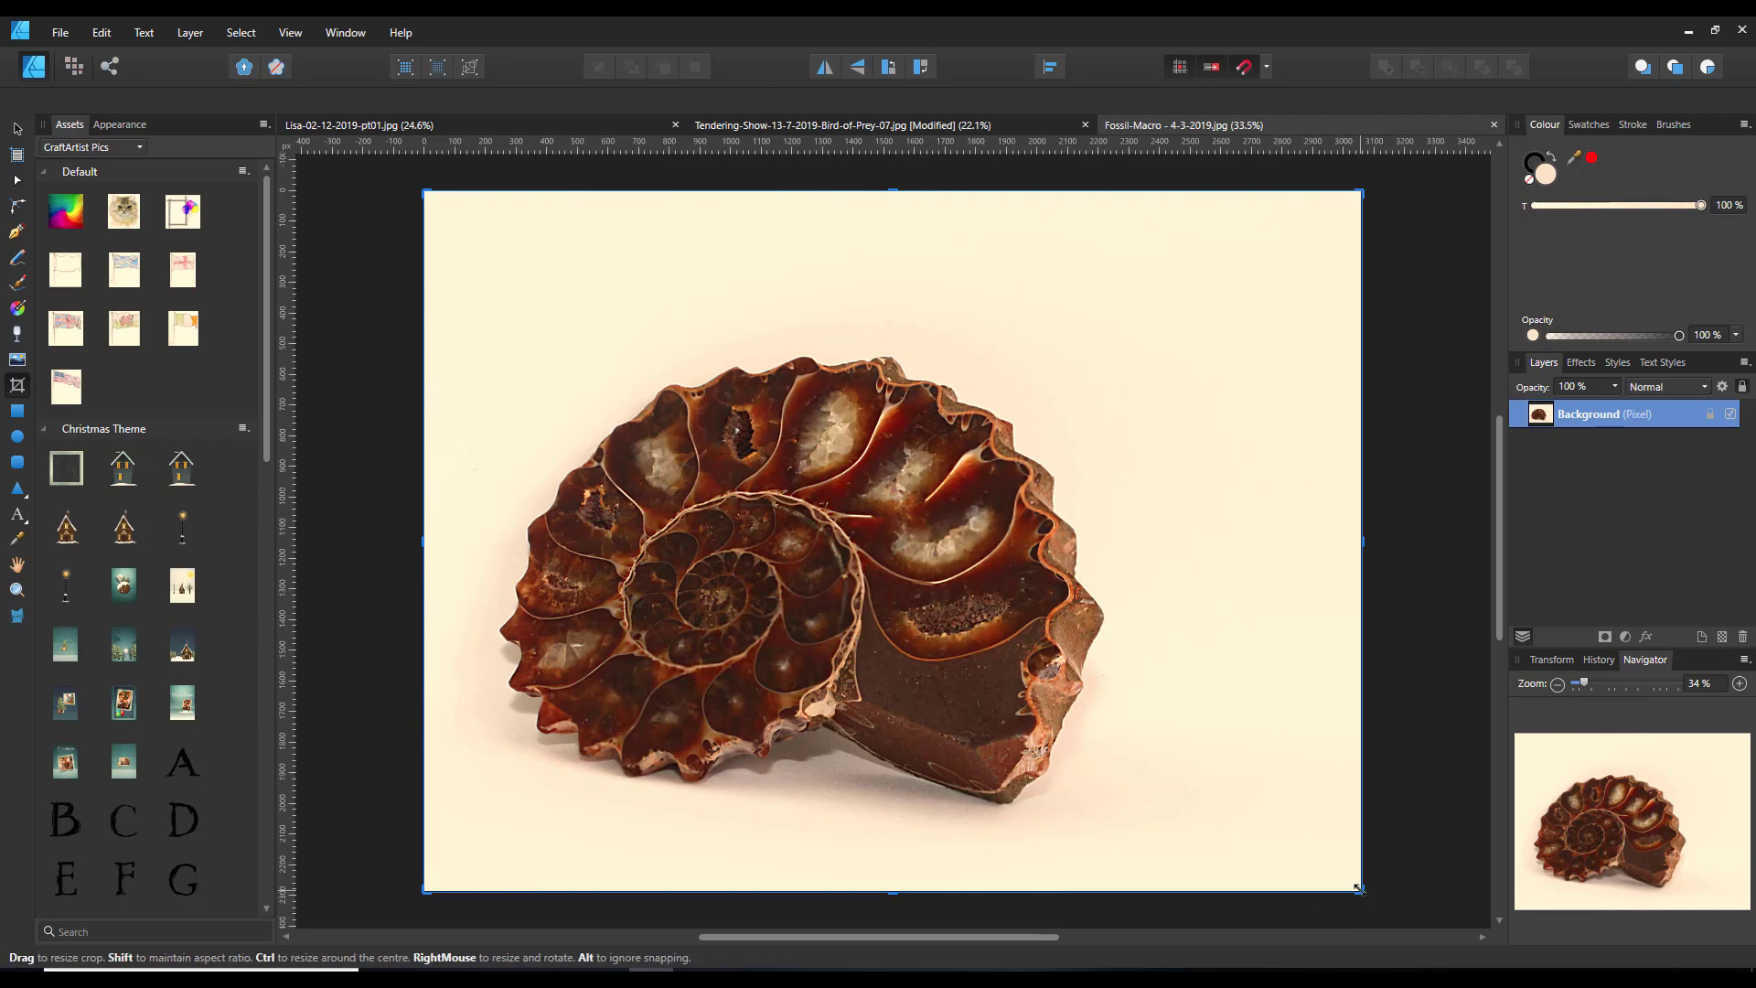
pyautogui.moveTo(1358, 887); pyautogui.dragTo(893, 697)
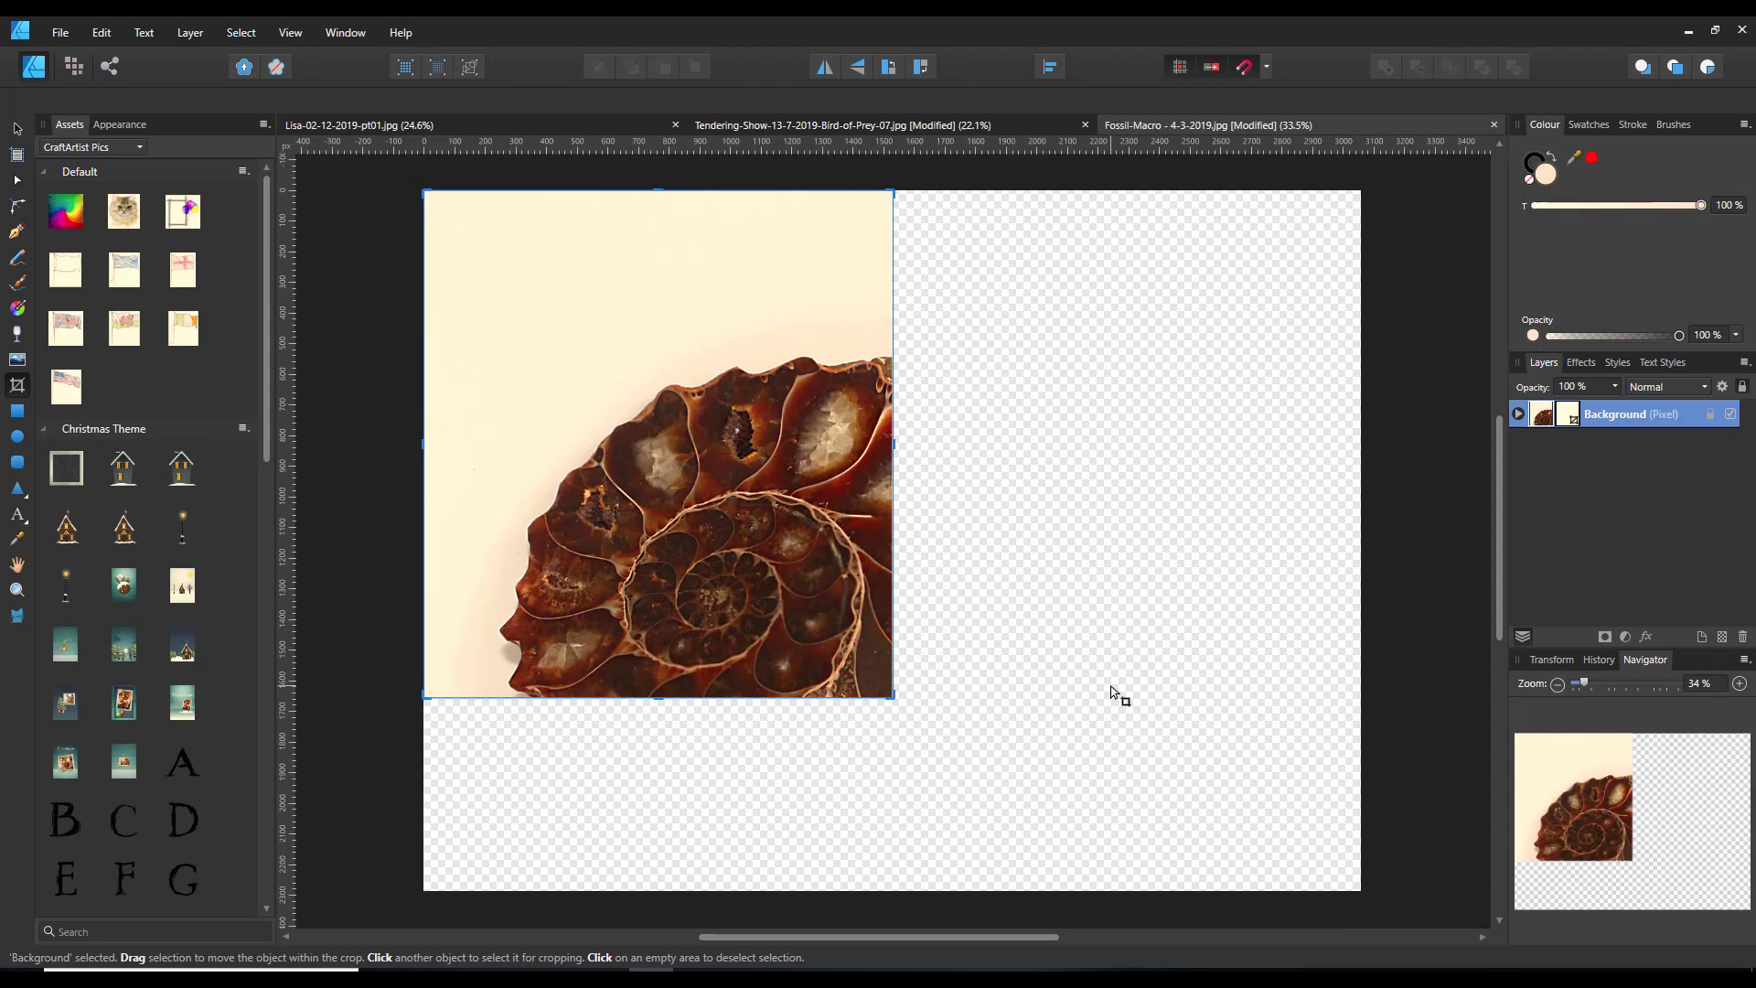
pyautogui.hotkey('ctrl', 'z')
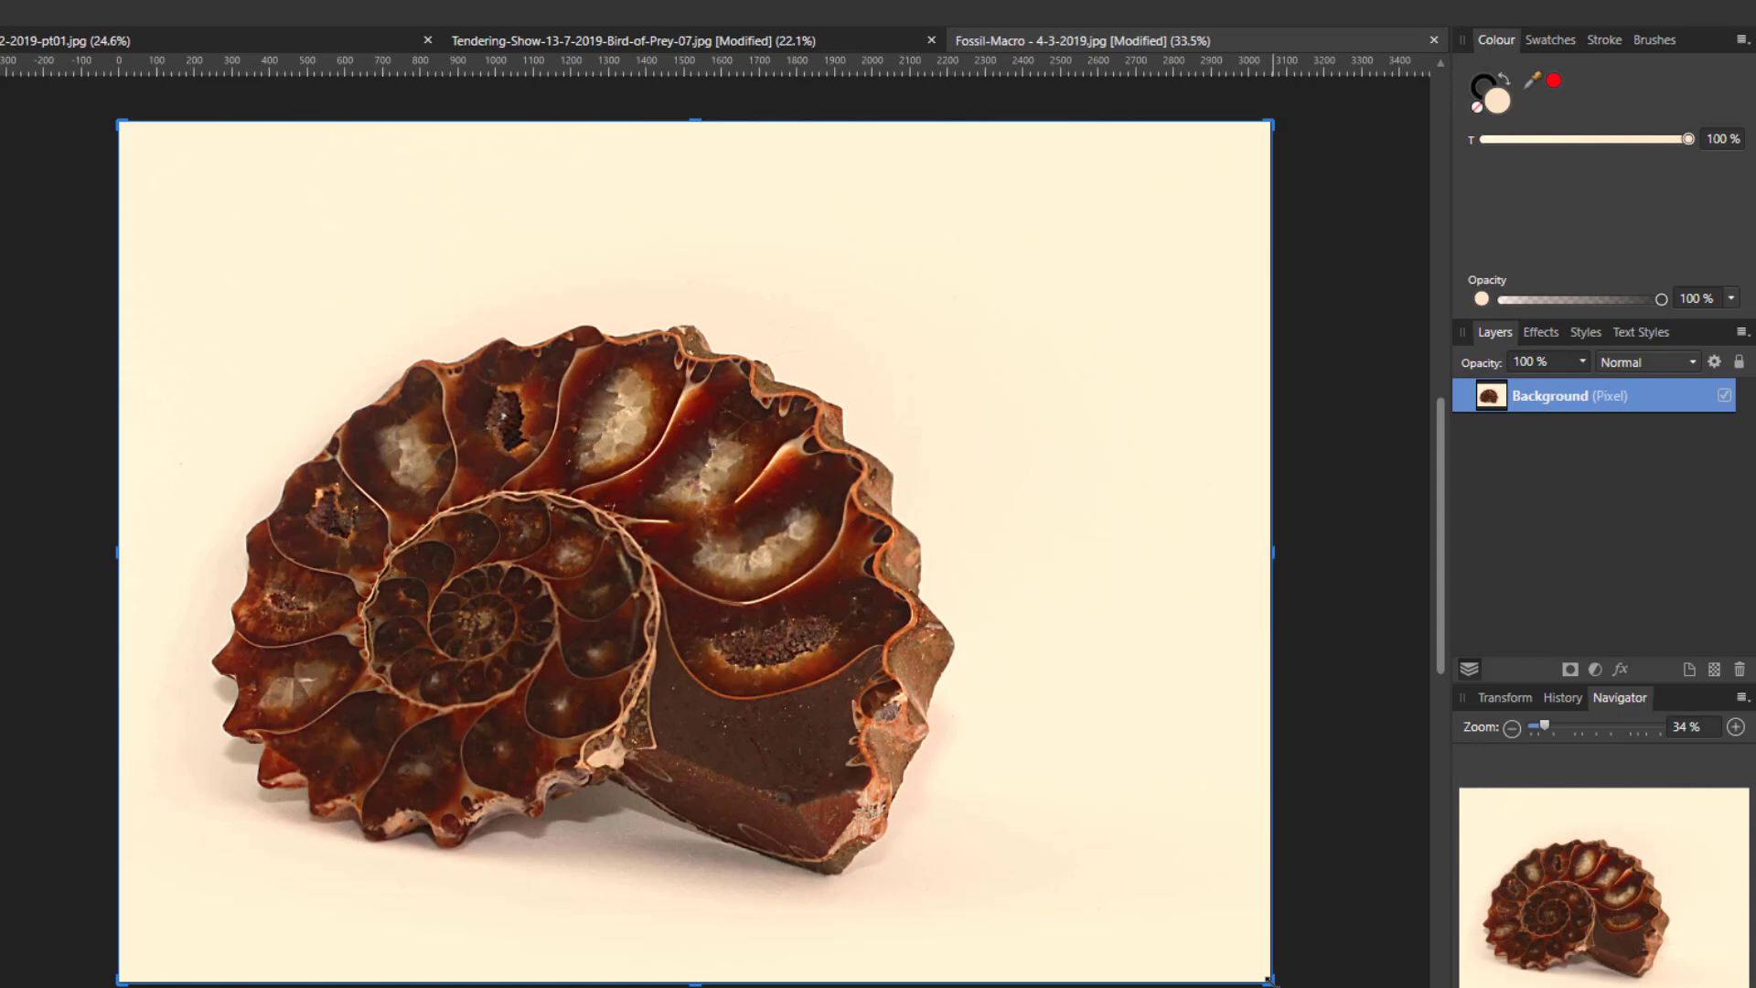
# Vector-crop the fossil photo from three corners to about 1308 × 910 px around the spiral
pyautogui.moveTo(1269, 980); pyautogui.dragTo(878, 780)
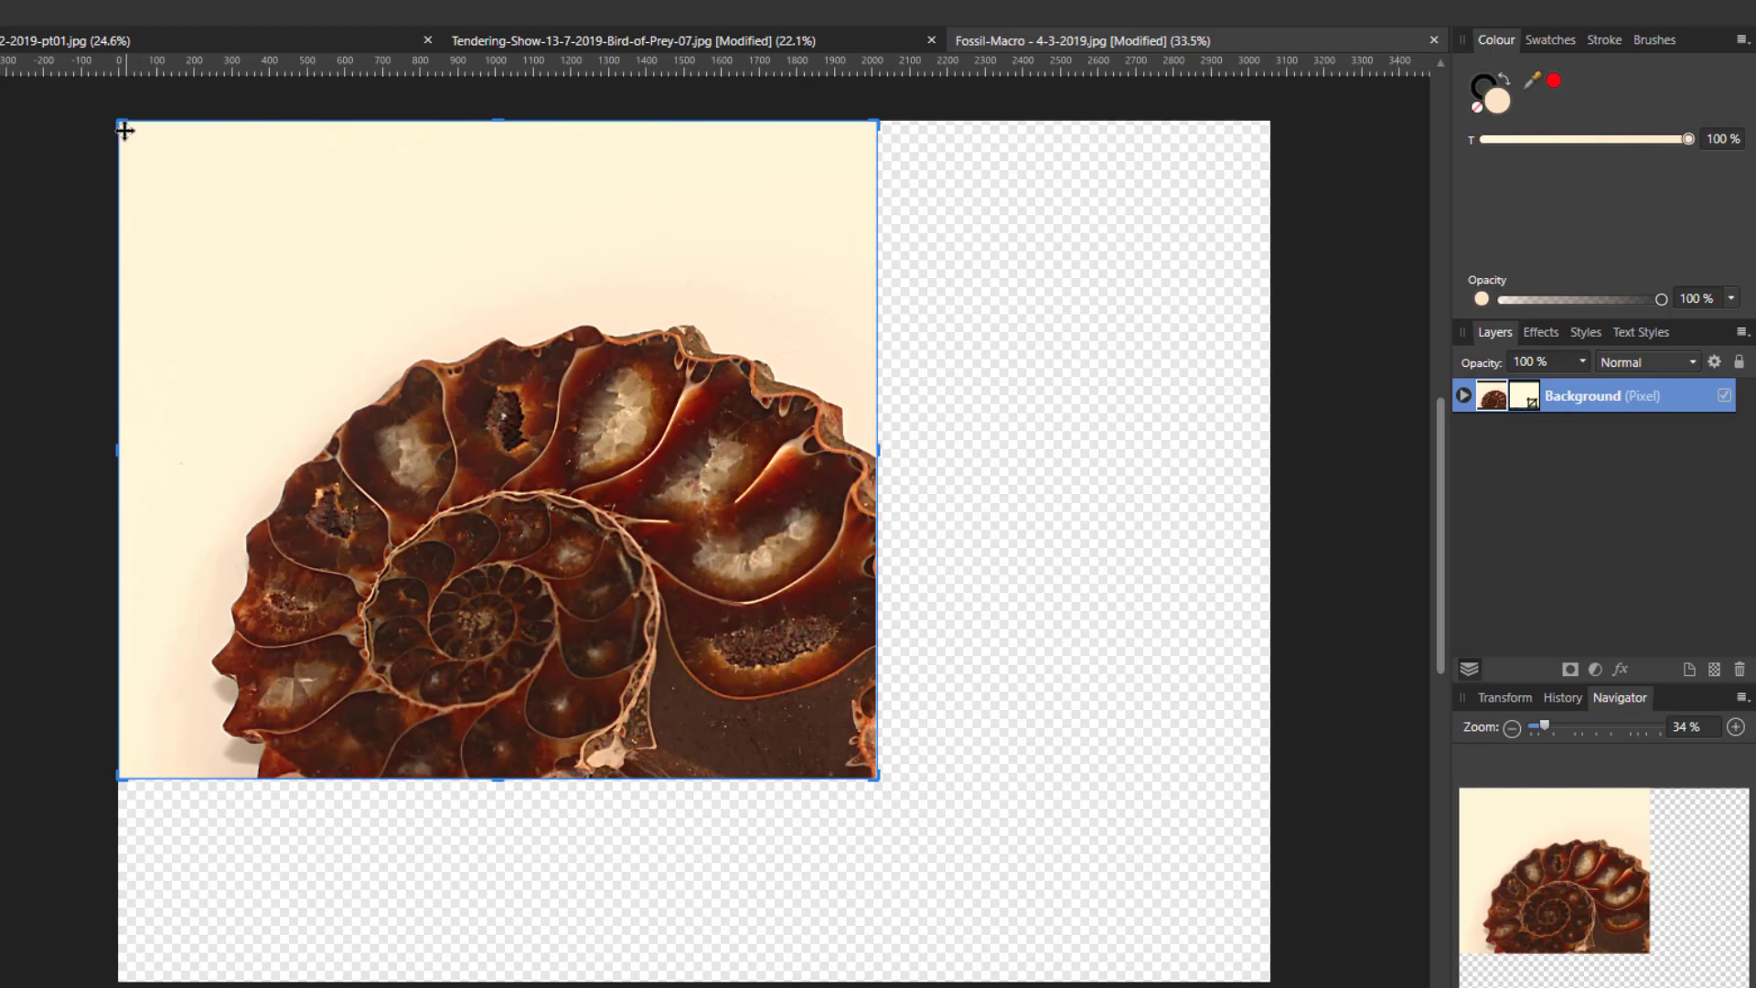
pyautogui.moveTo(122, 127); pyautogui.dragTo(363, 449)
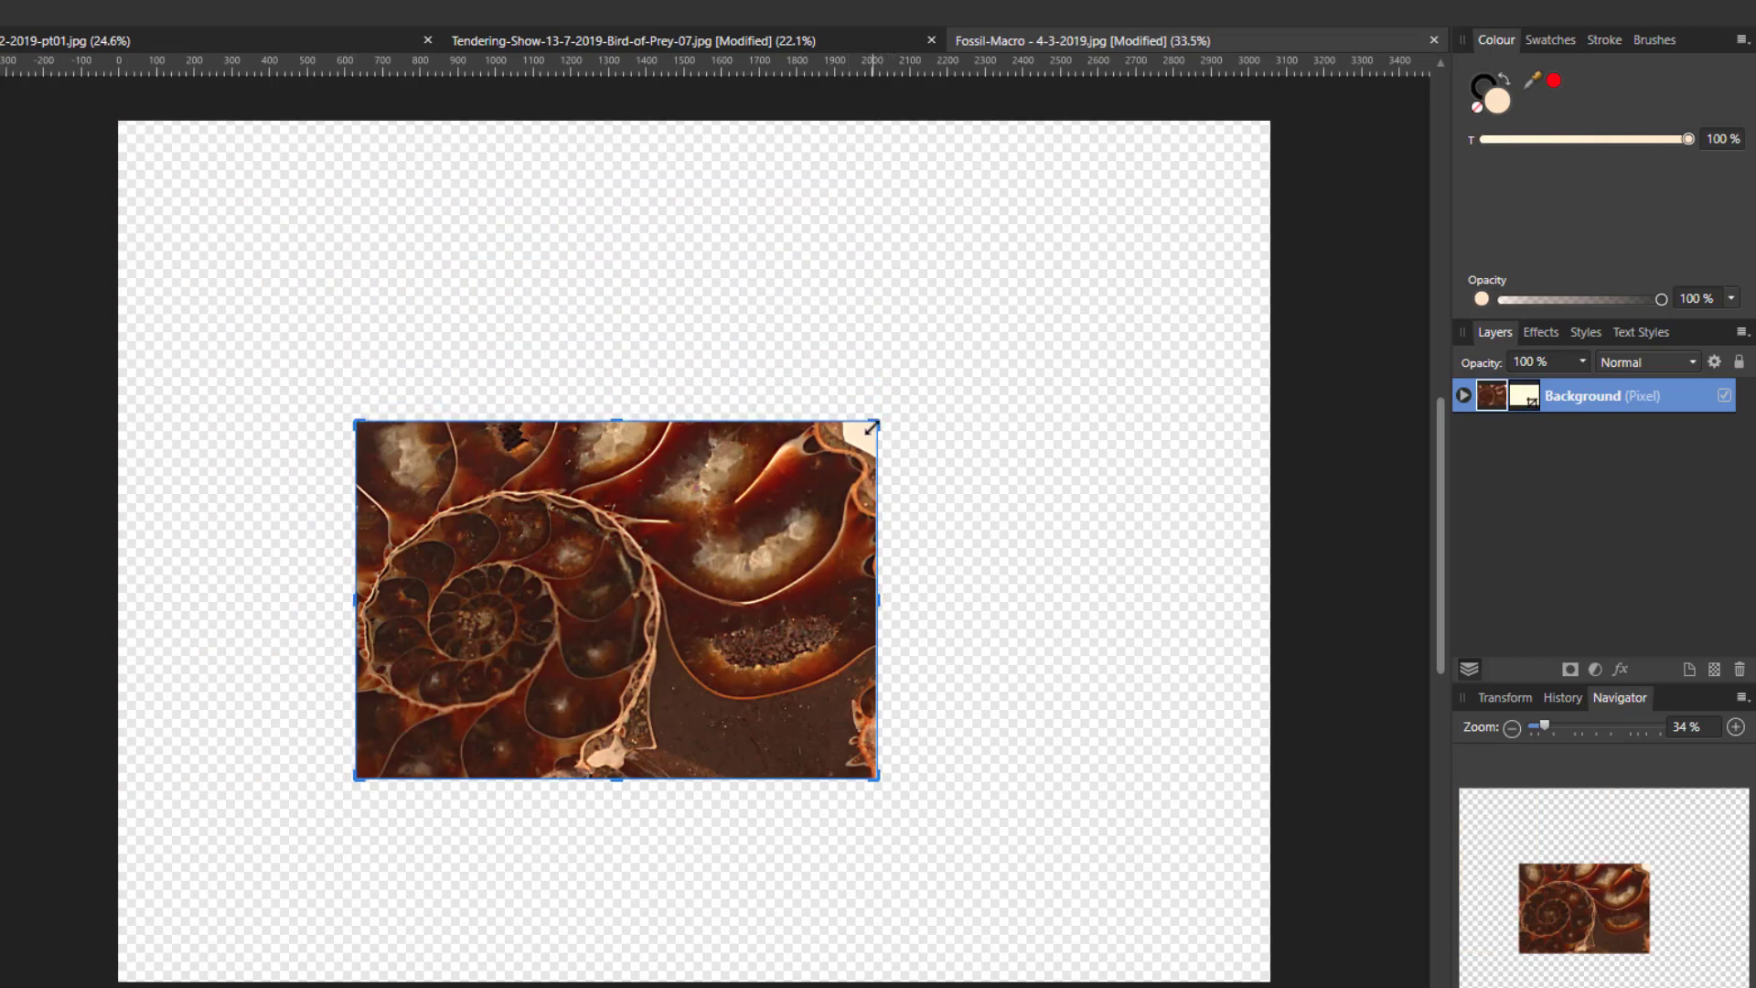
pyautogui.moveTo(871, 426); pyautogui.dragTo(849, 446)
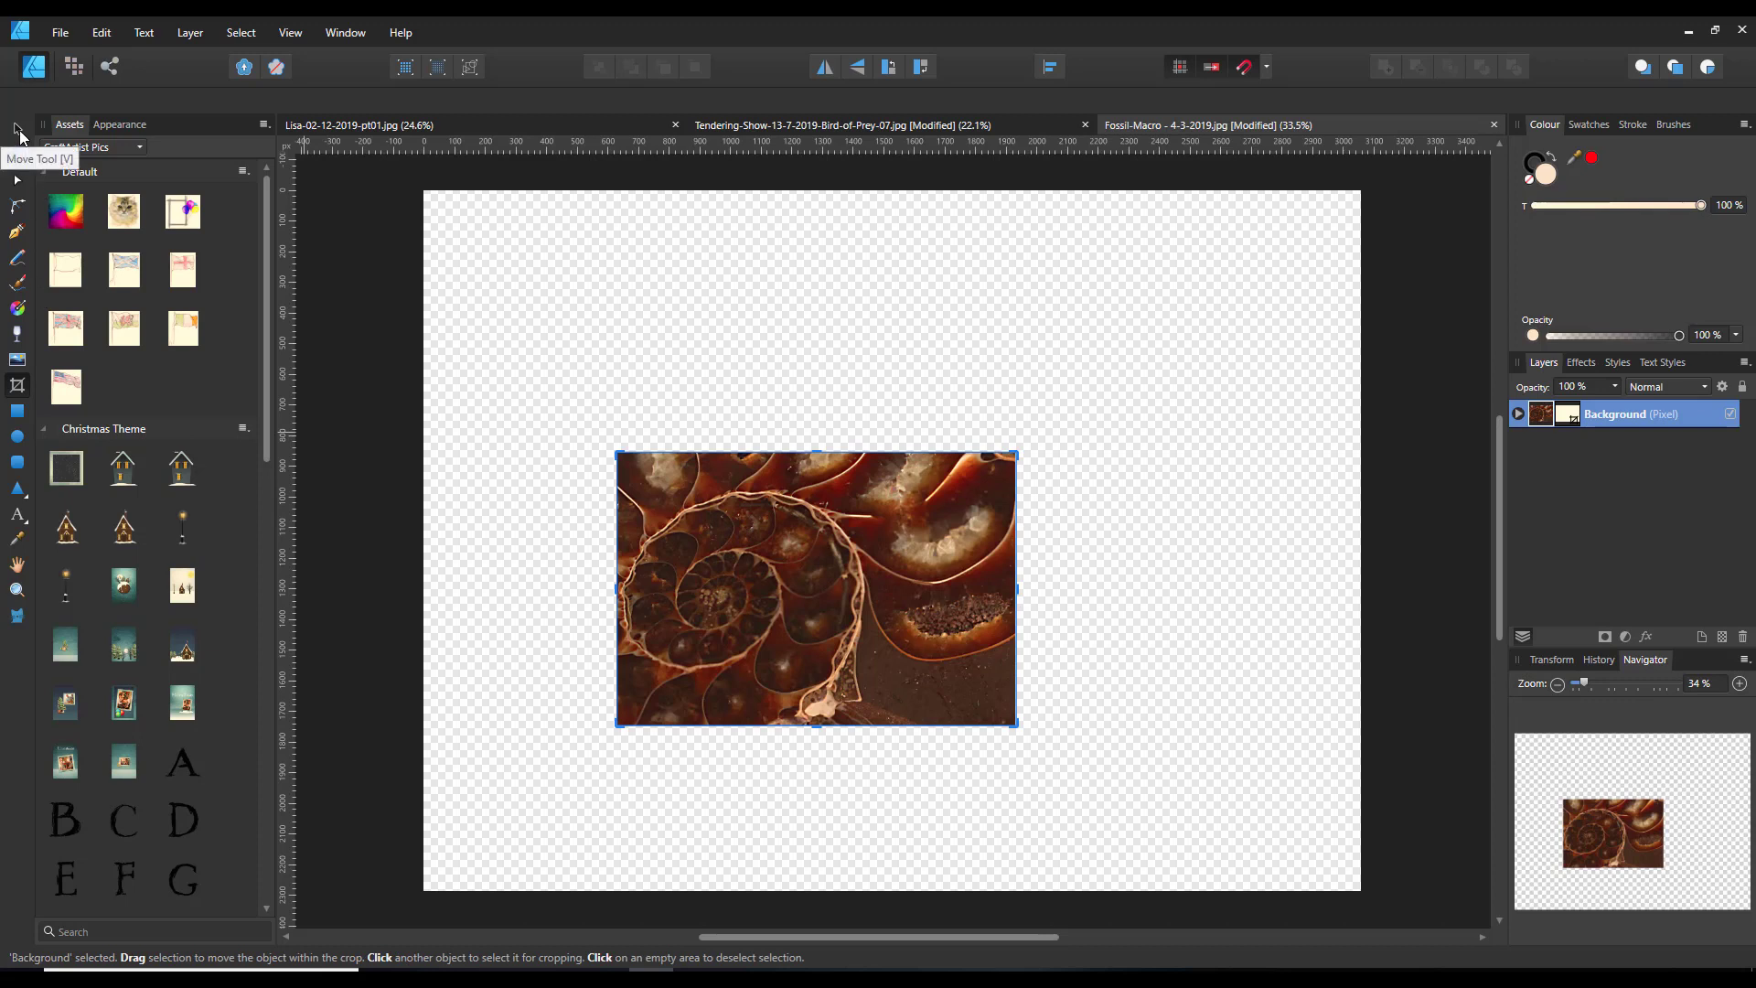
# Move the cropped spiral to the canvas's top-left corner and scale it up past the edges
pyautogui.click(19, 131)
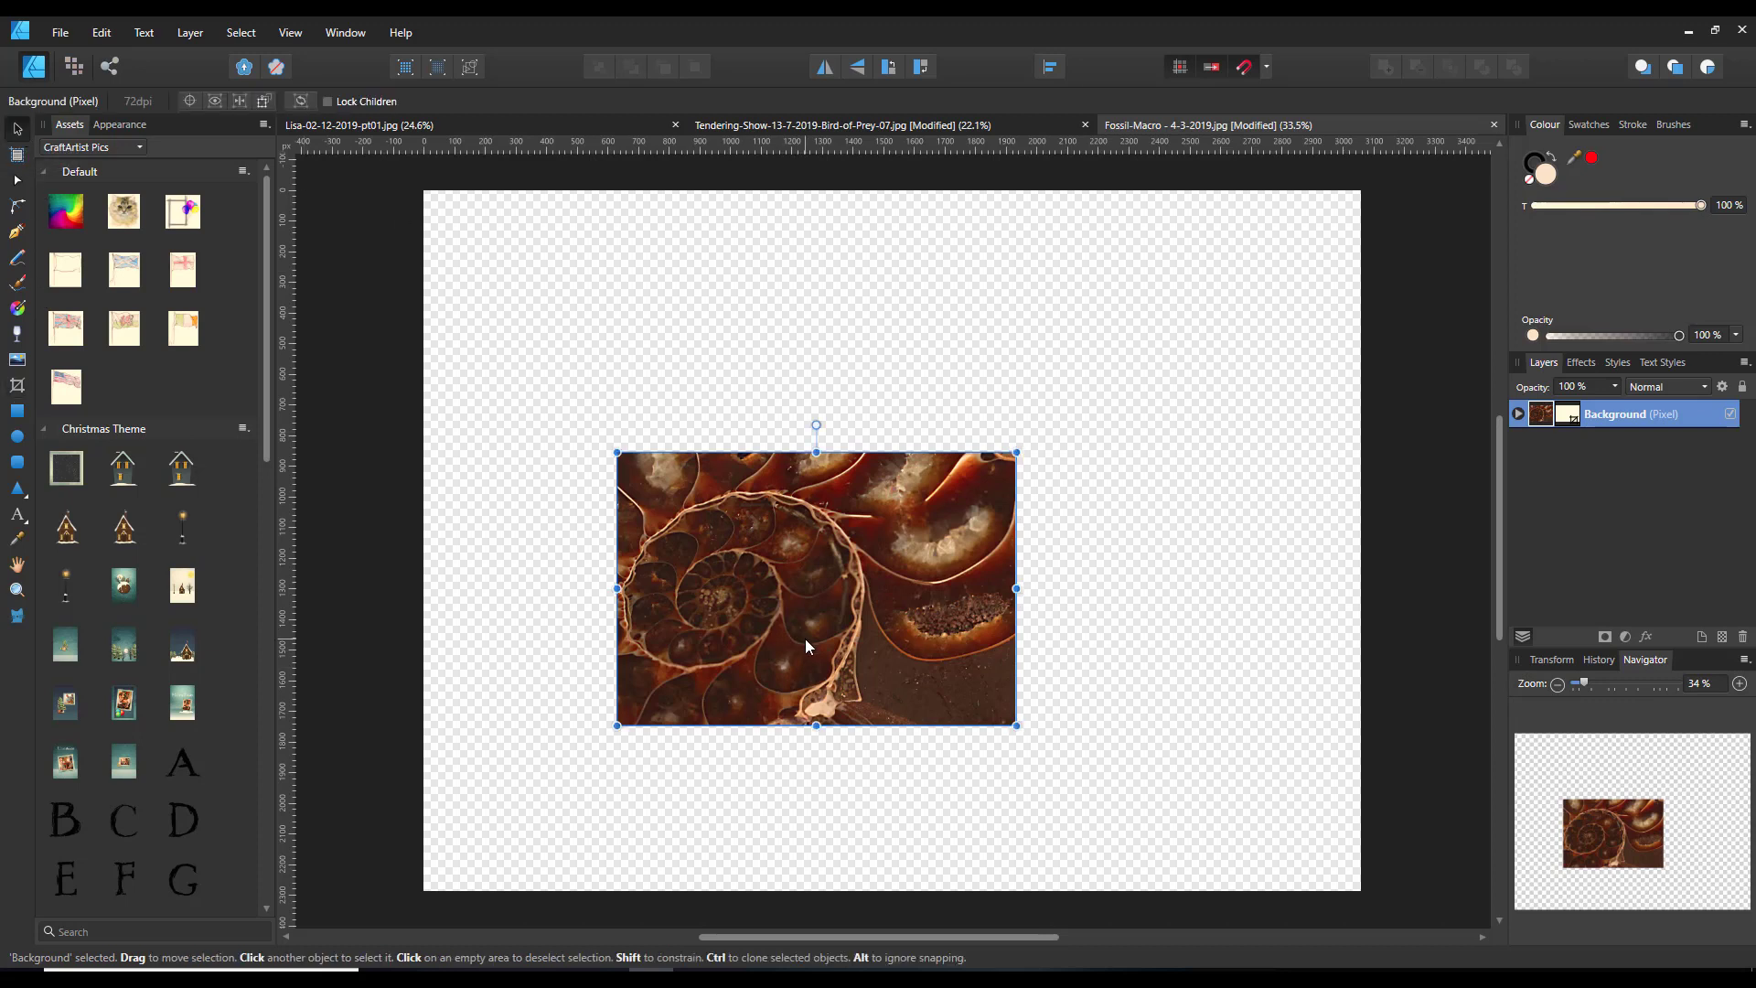
pyautogui.moveTo(805, 645); pyautogui.dragTo(612, 384)
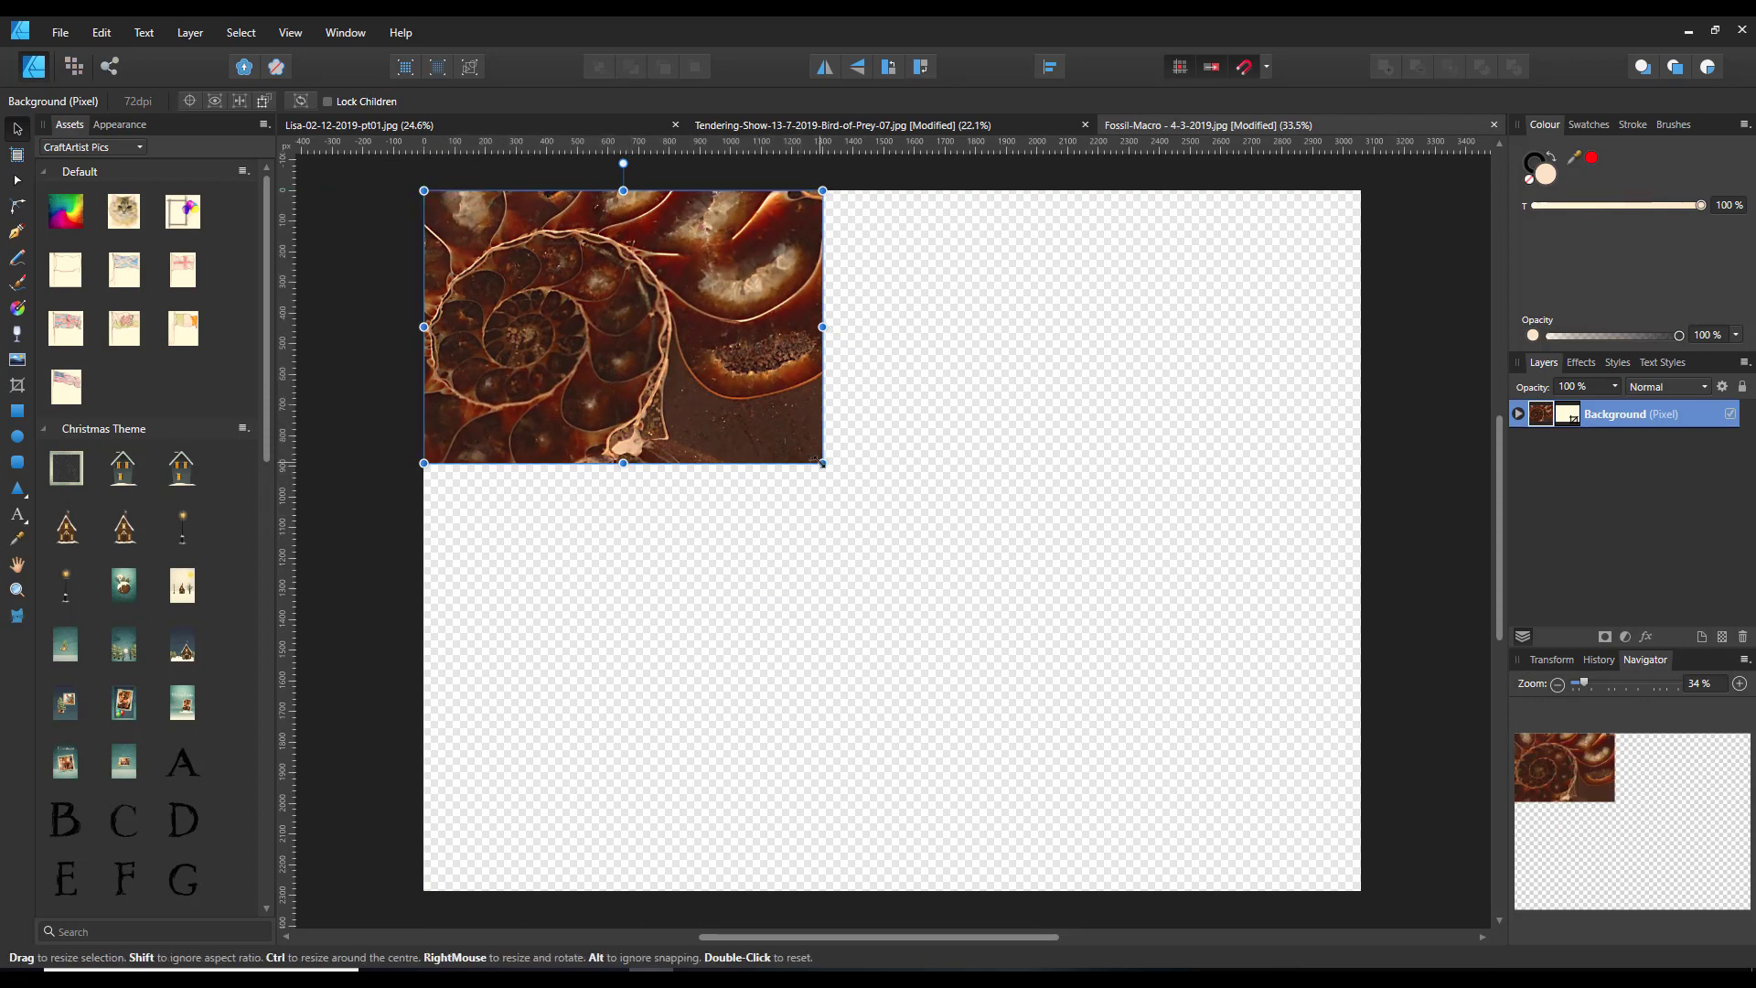
pyautogui.moveTo(822, 463); pyautogui.dragTo(1414, 834)
pyautogui.scroll(-2, 1306, 828)
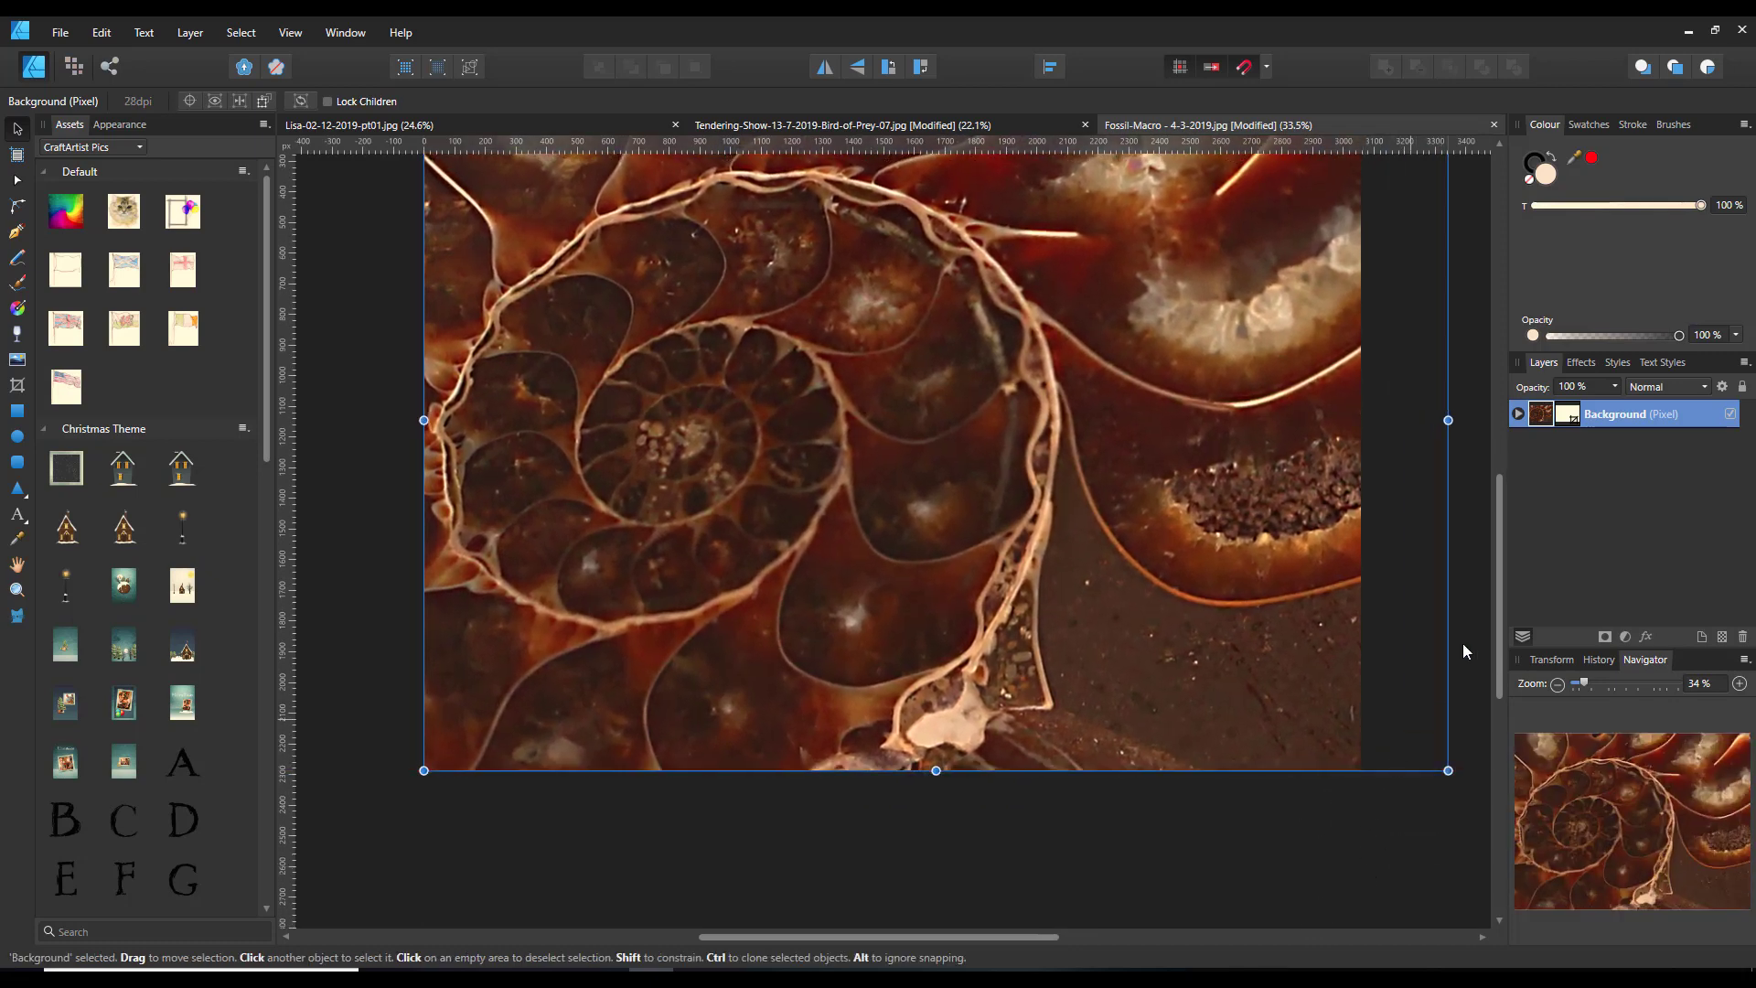
pyautogui.moveTo(1500, 556); pyautogui.dragTo(1505, 507)
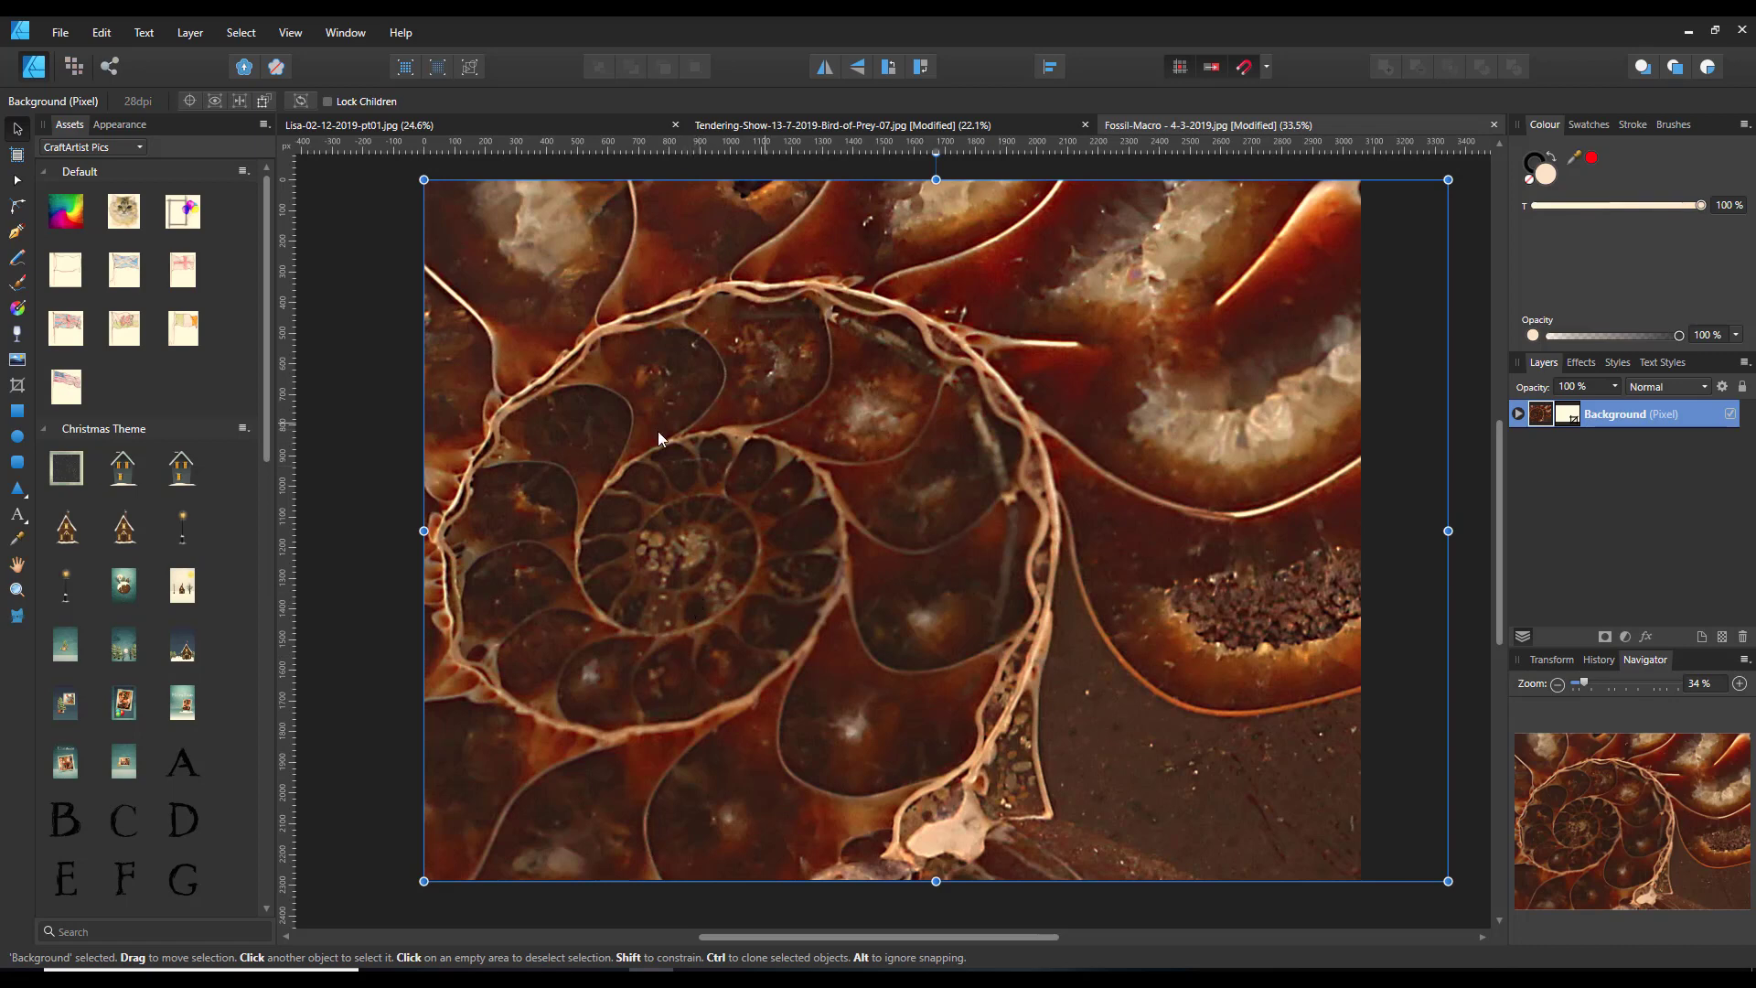
# Export the fossil image under the file name 'Fossil', then close the fossil document
pyautogui.click(61, 36)
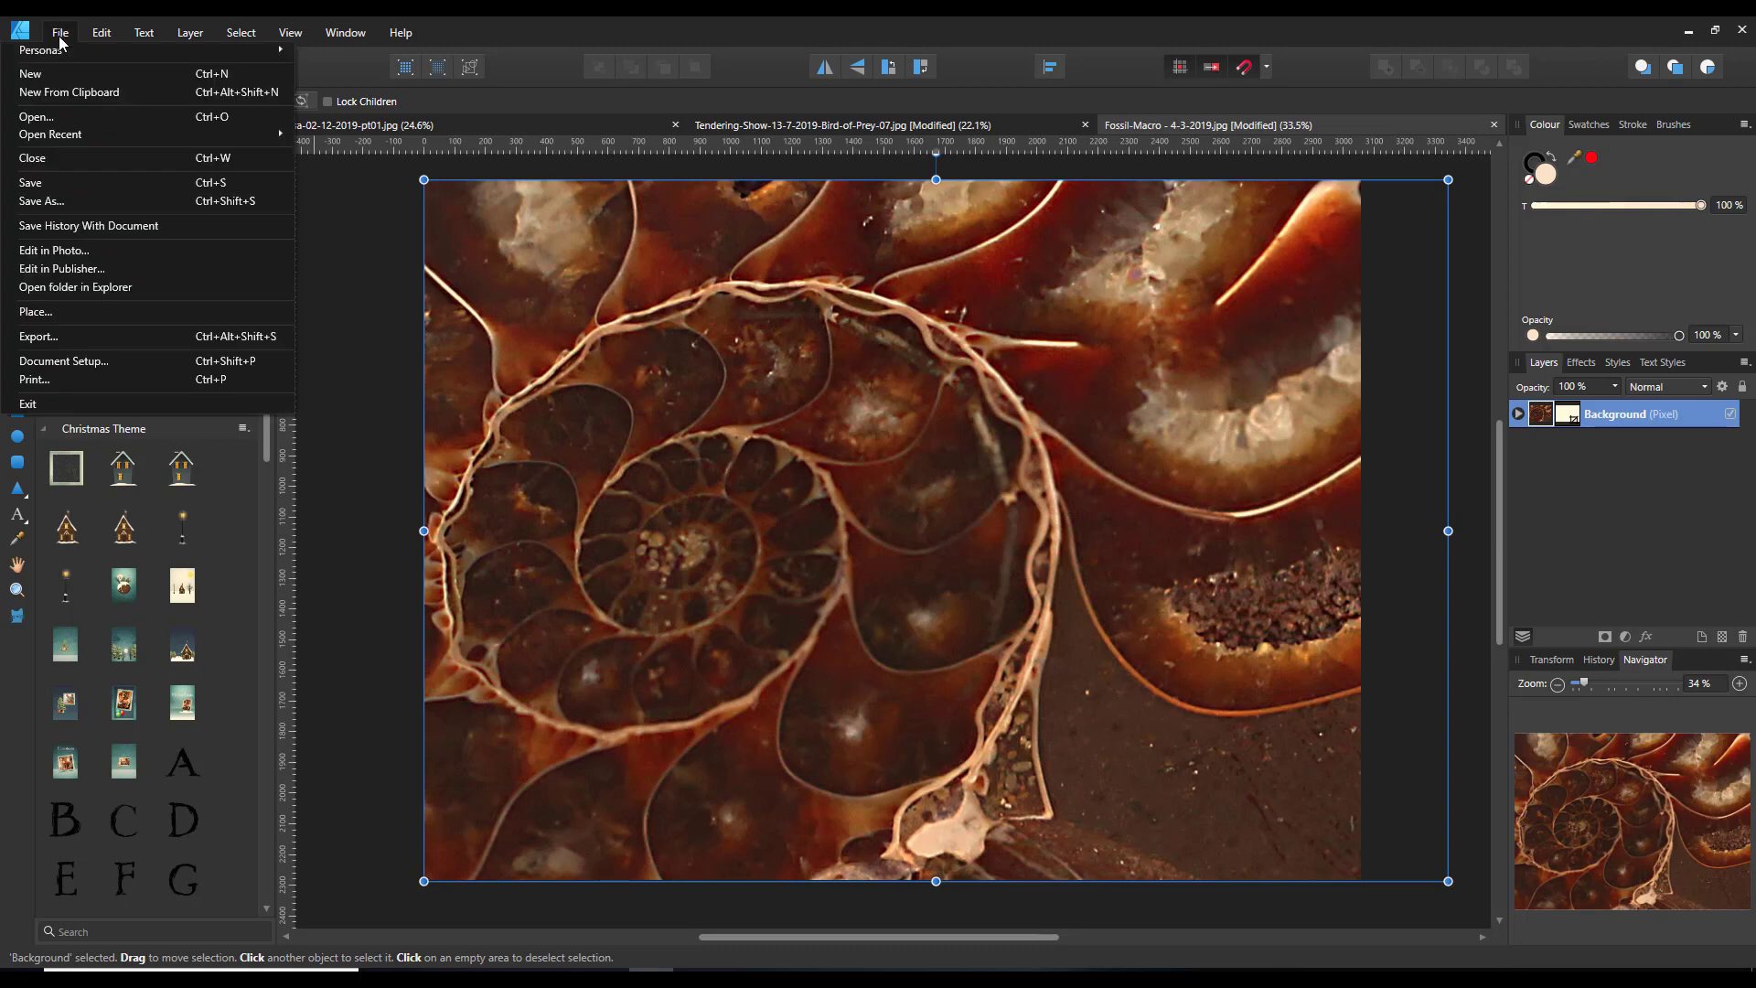
pyautogui.click(50, 333)
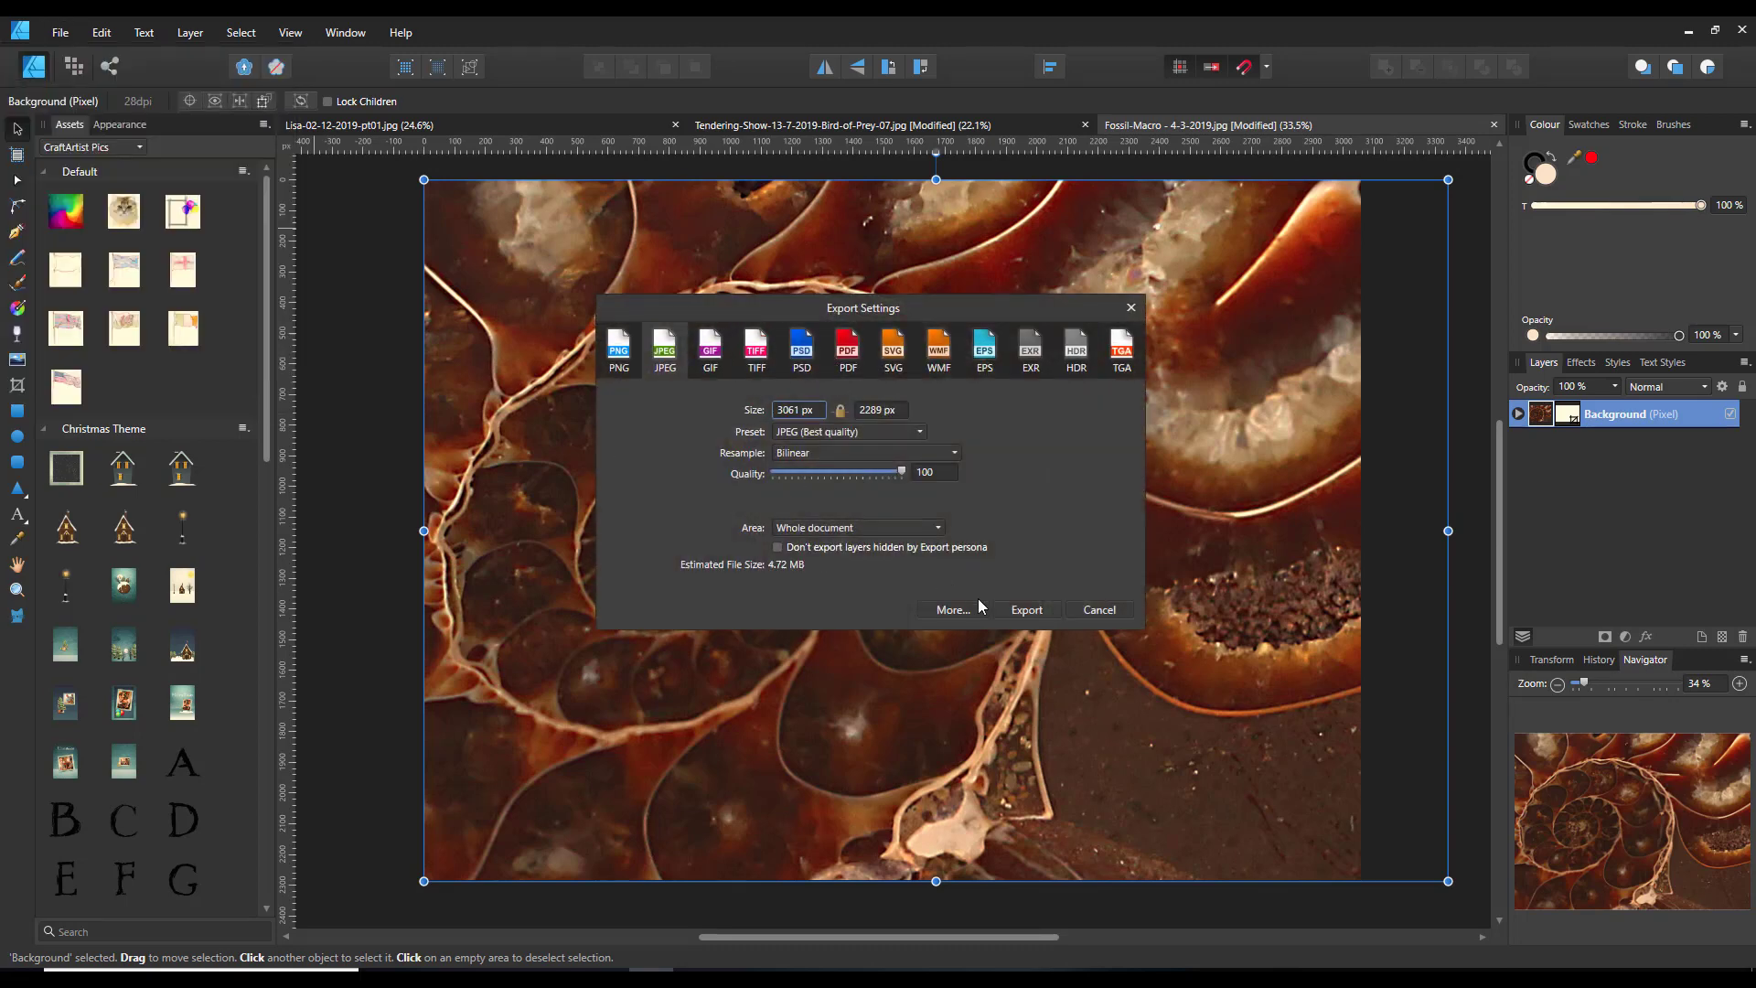
pyautogui.click(1026, 610)
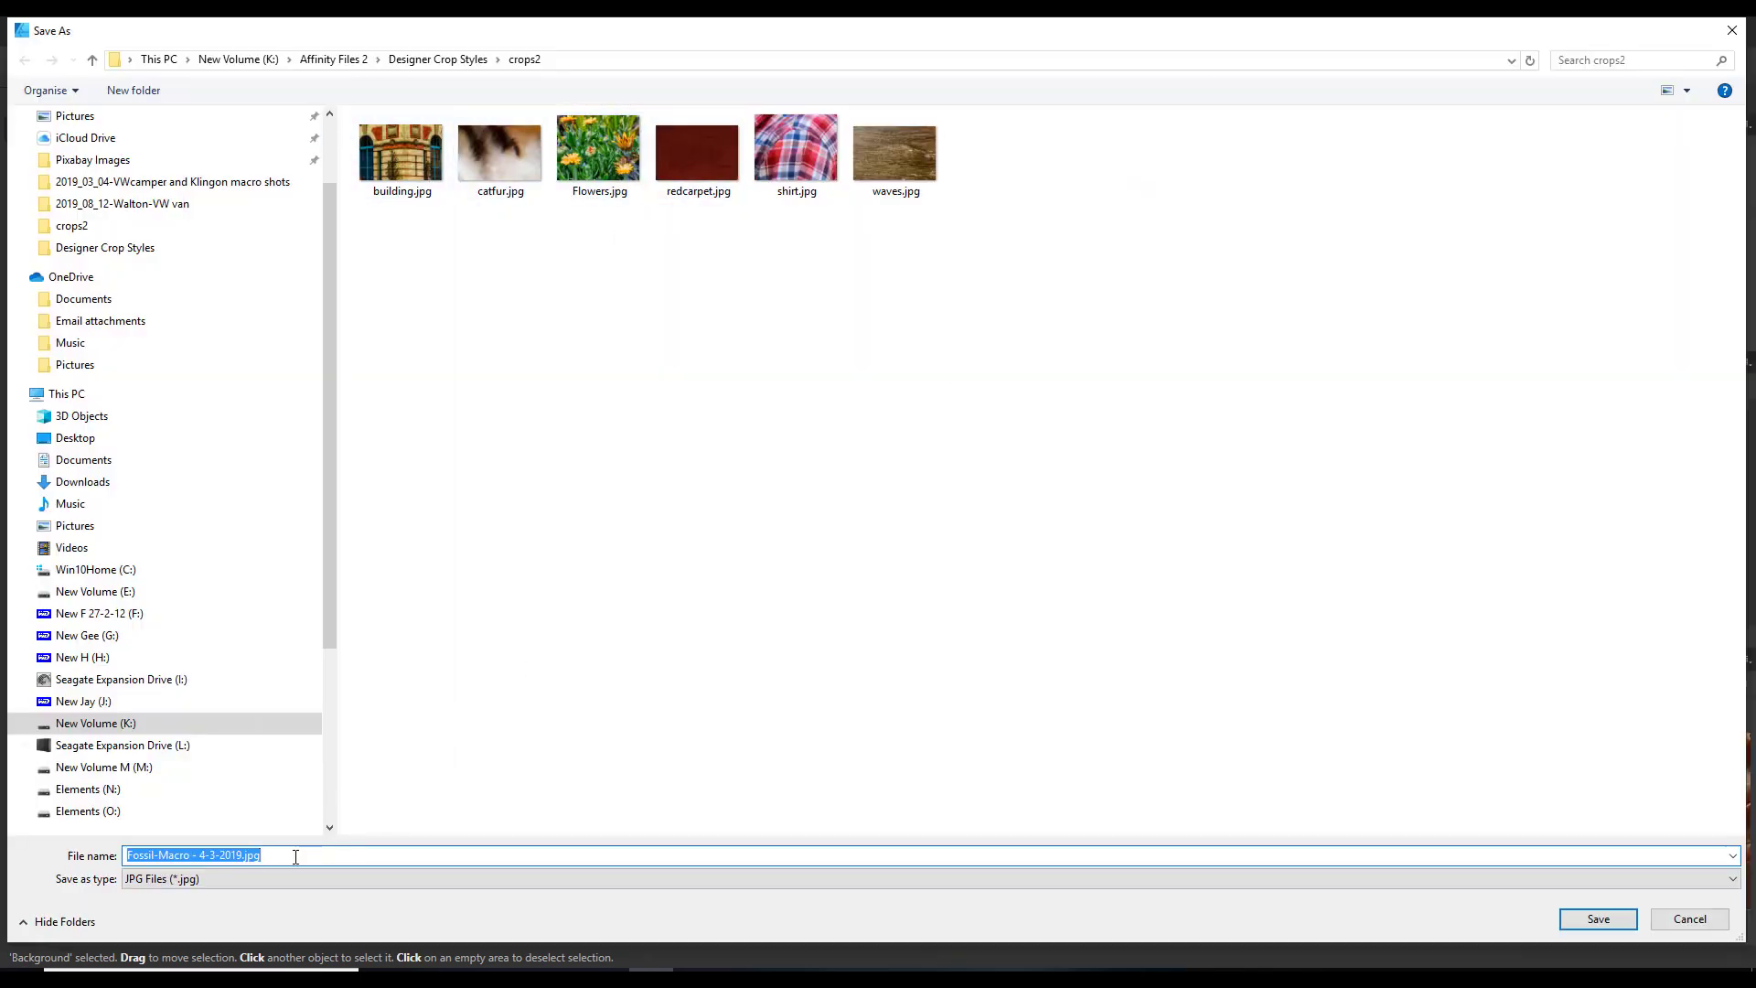
pyautogui.doubleClick(156, 855)
pyautogui.moveTo(179, 854); pyautogui.dragTo(274, 852)
pyautogui.press('BackSpace')
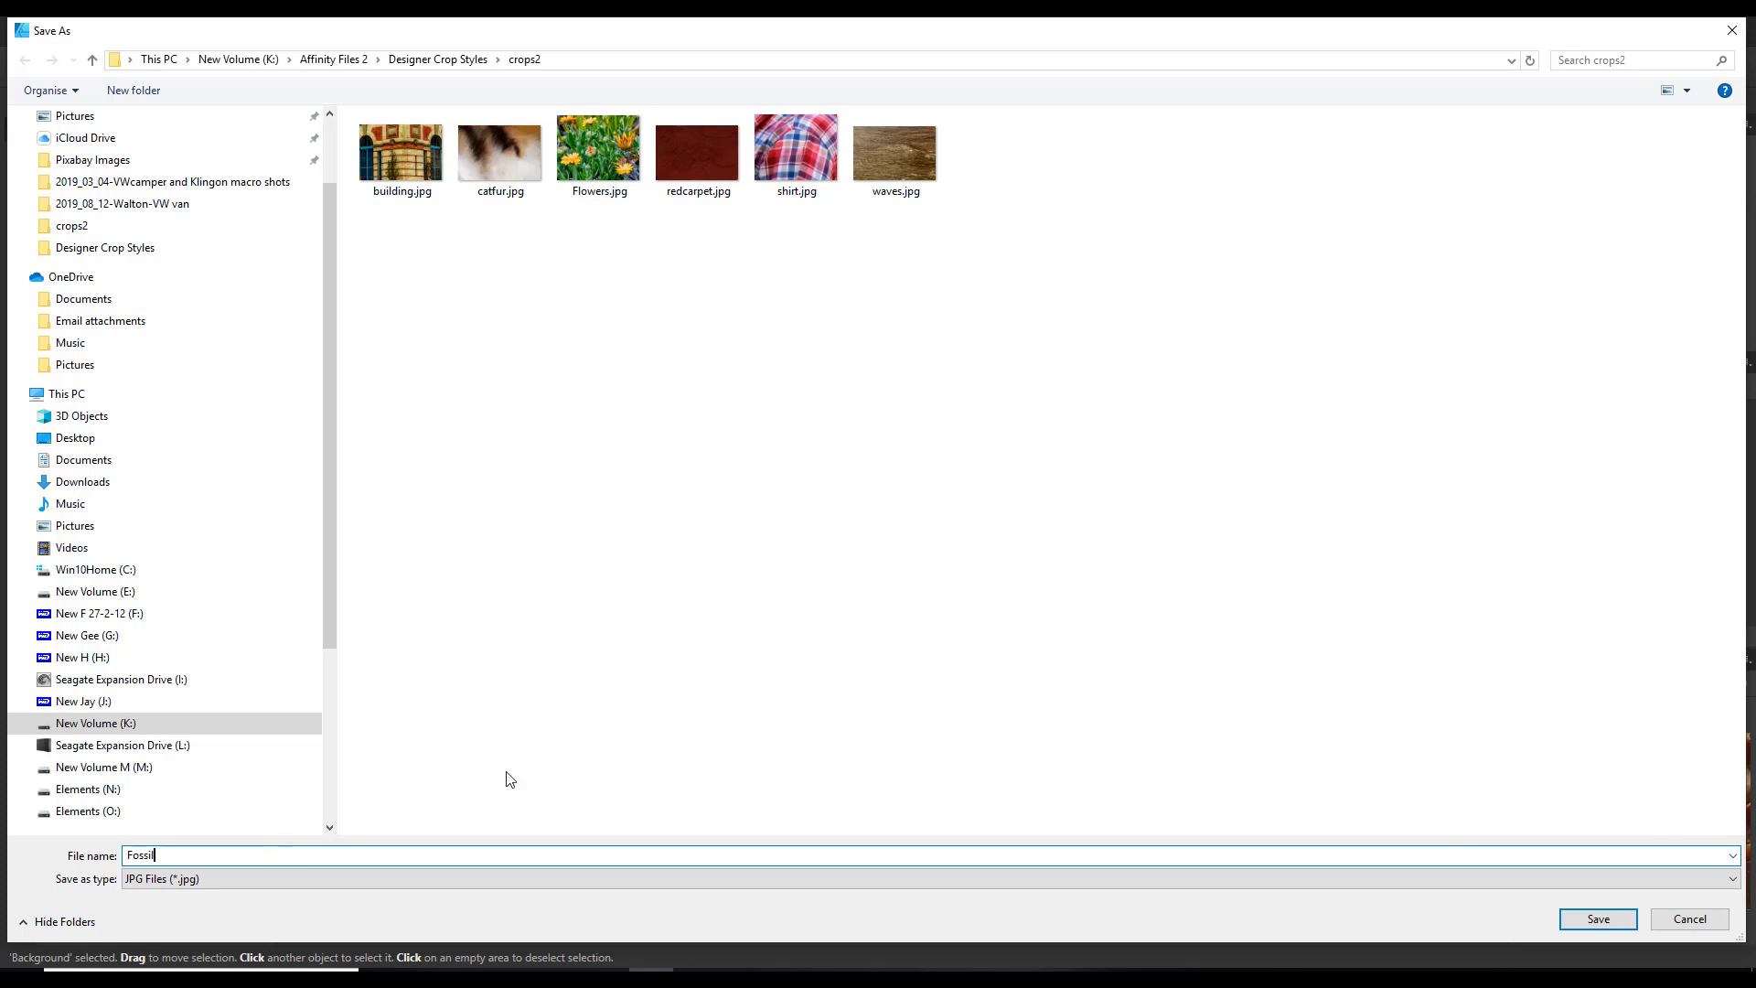
pyautogui.click(1587, 923)
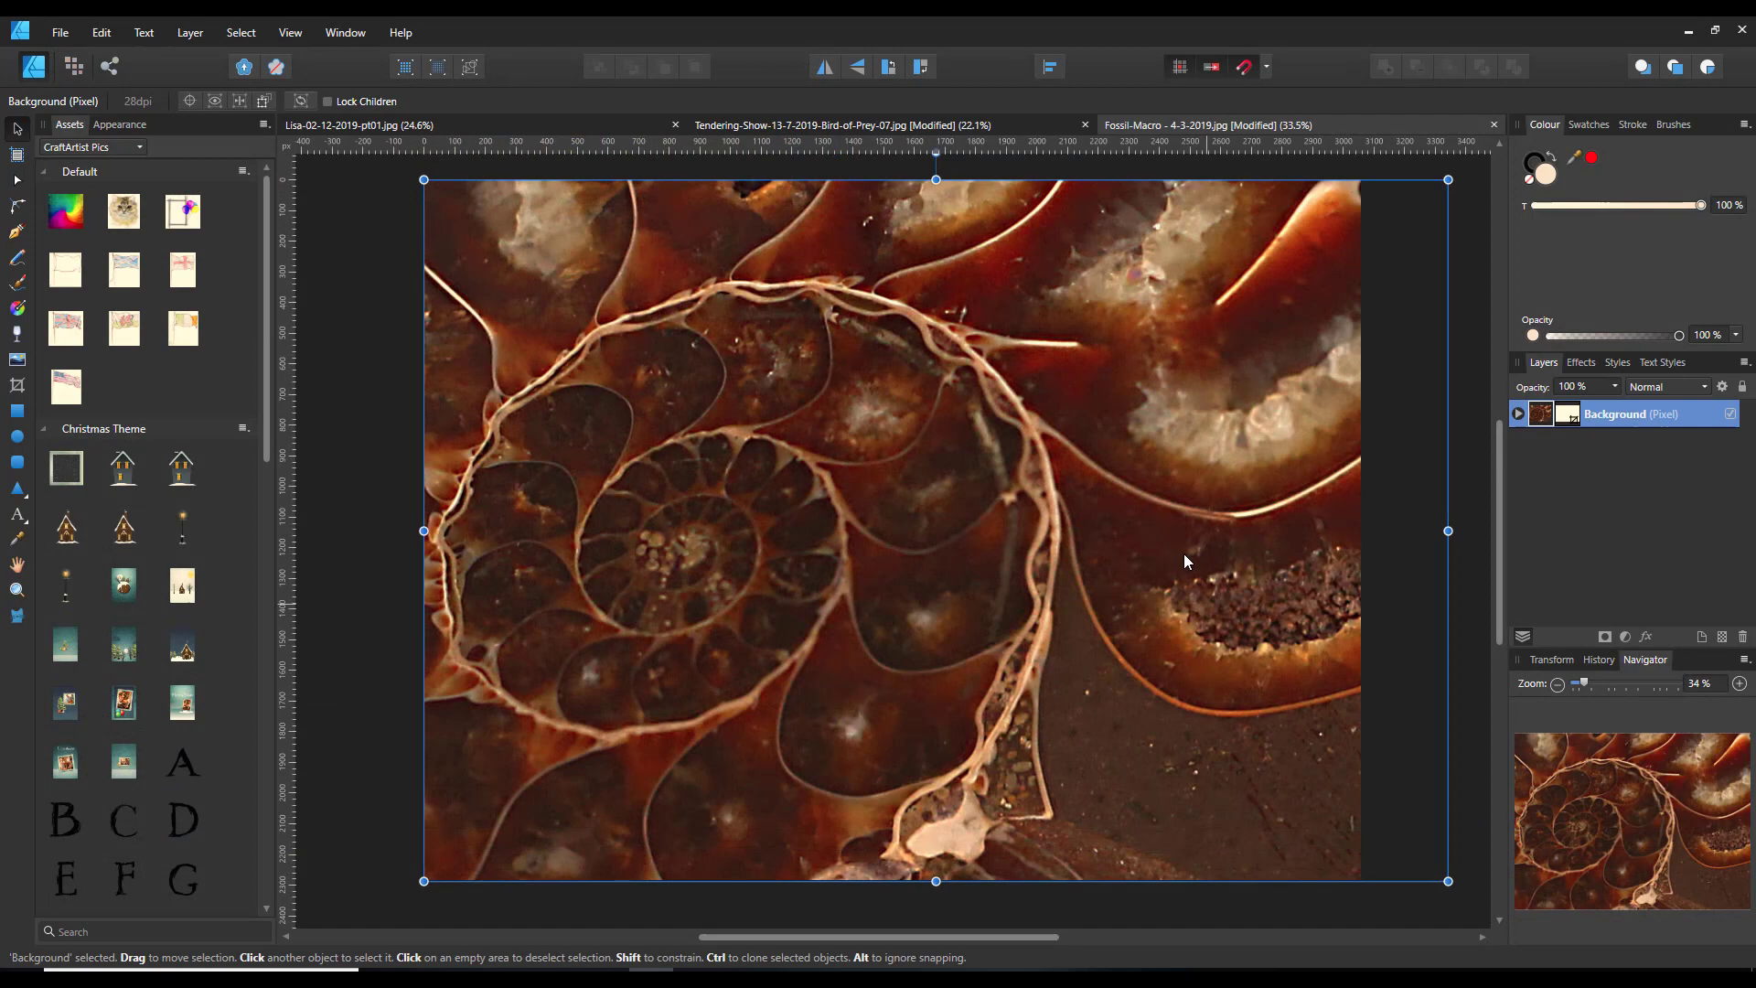
pyautogui.click(1494, 126)
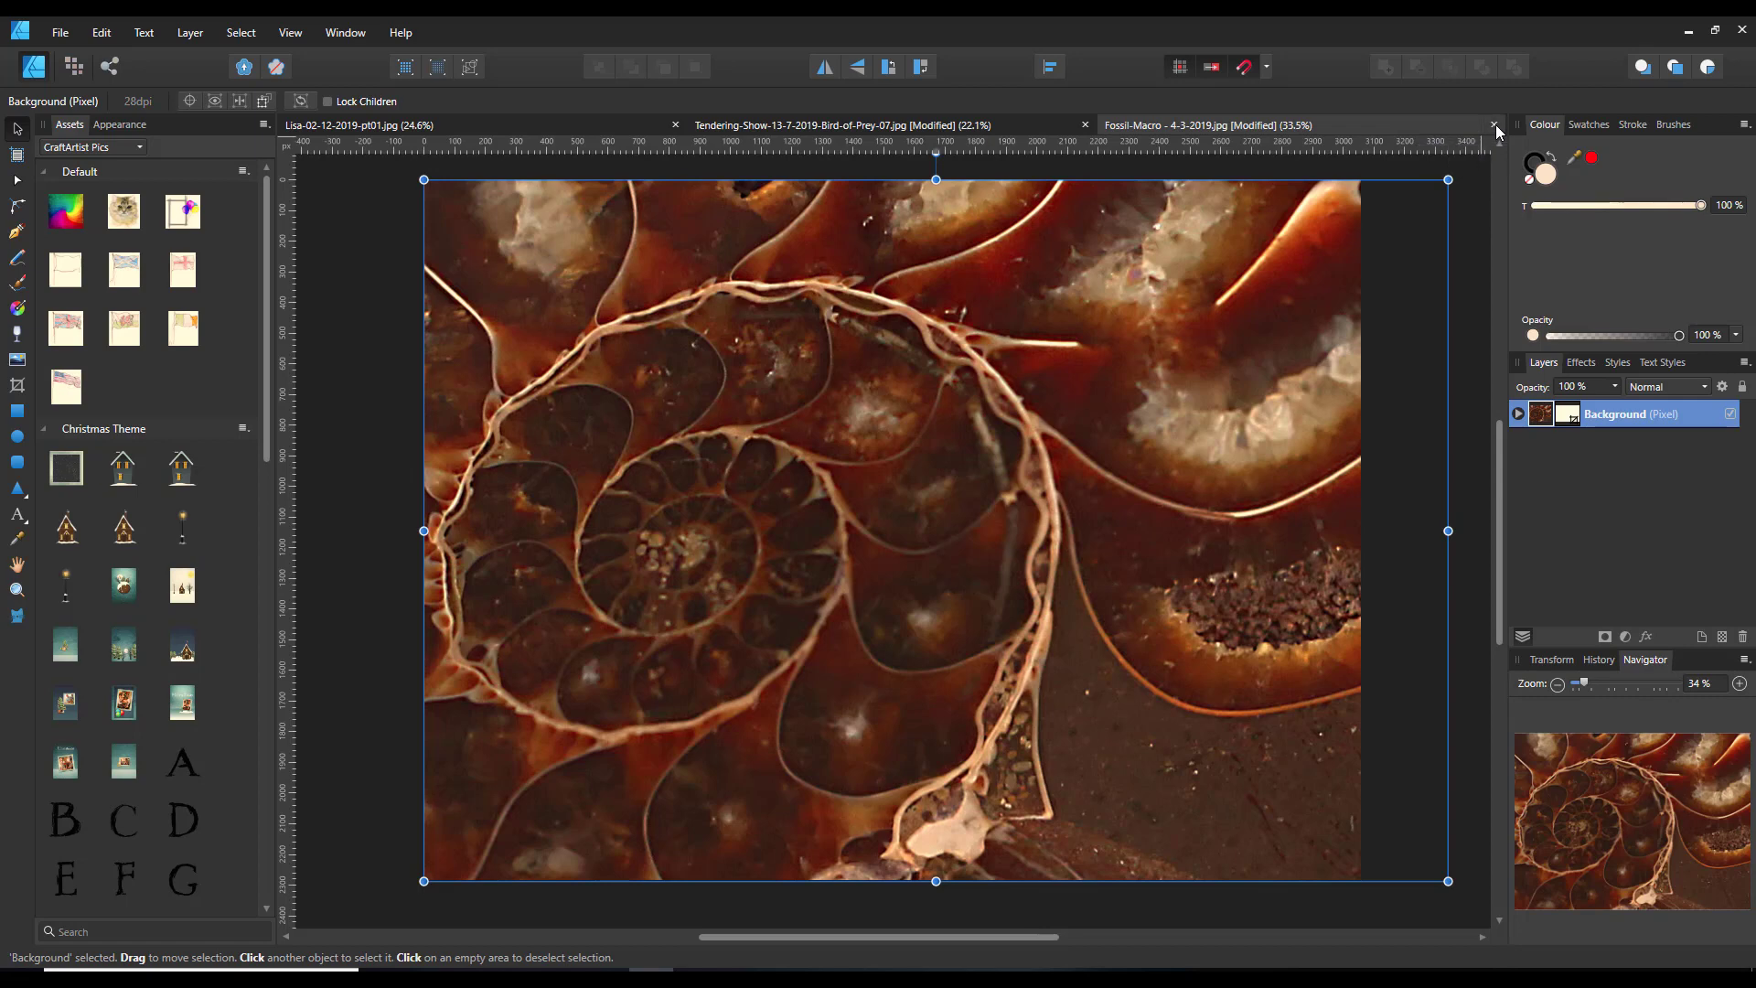
# Discard the fossil document without saving, view Designer Crops 2 styles, and start a 2000 × 2000 px document
pyautogui.click(898, 512)
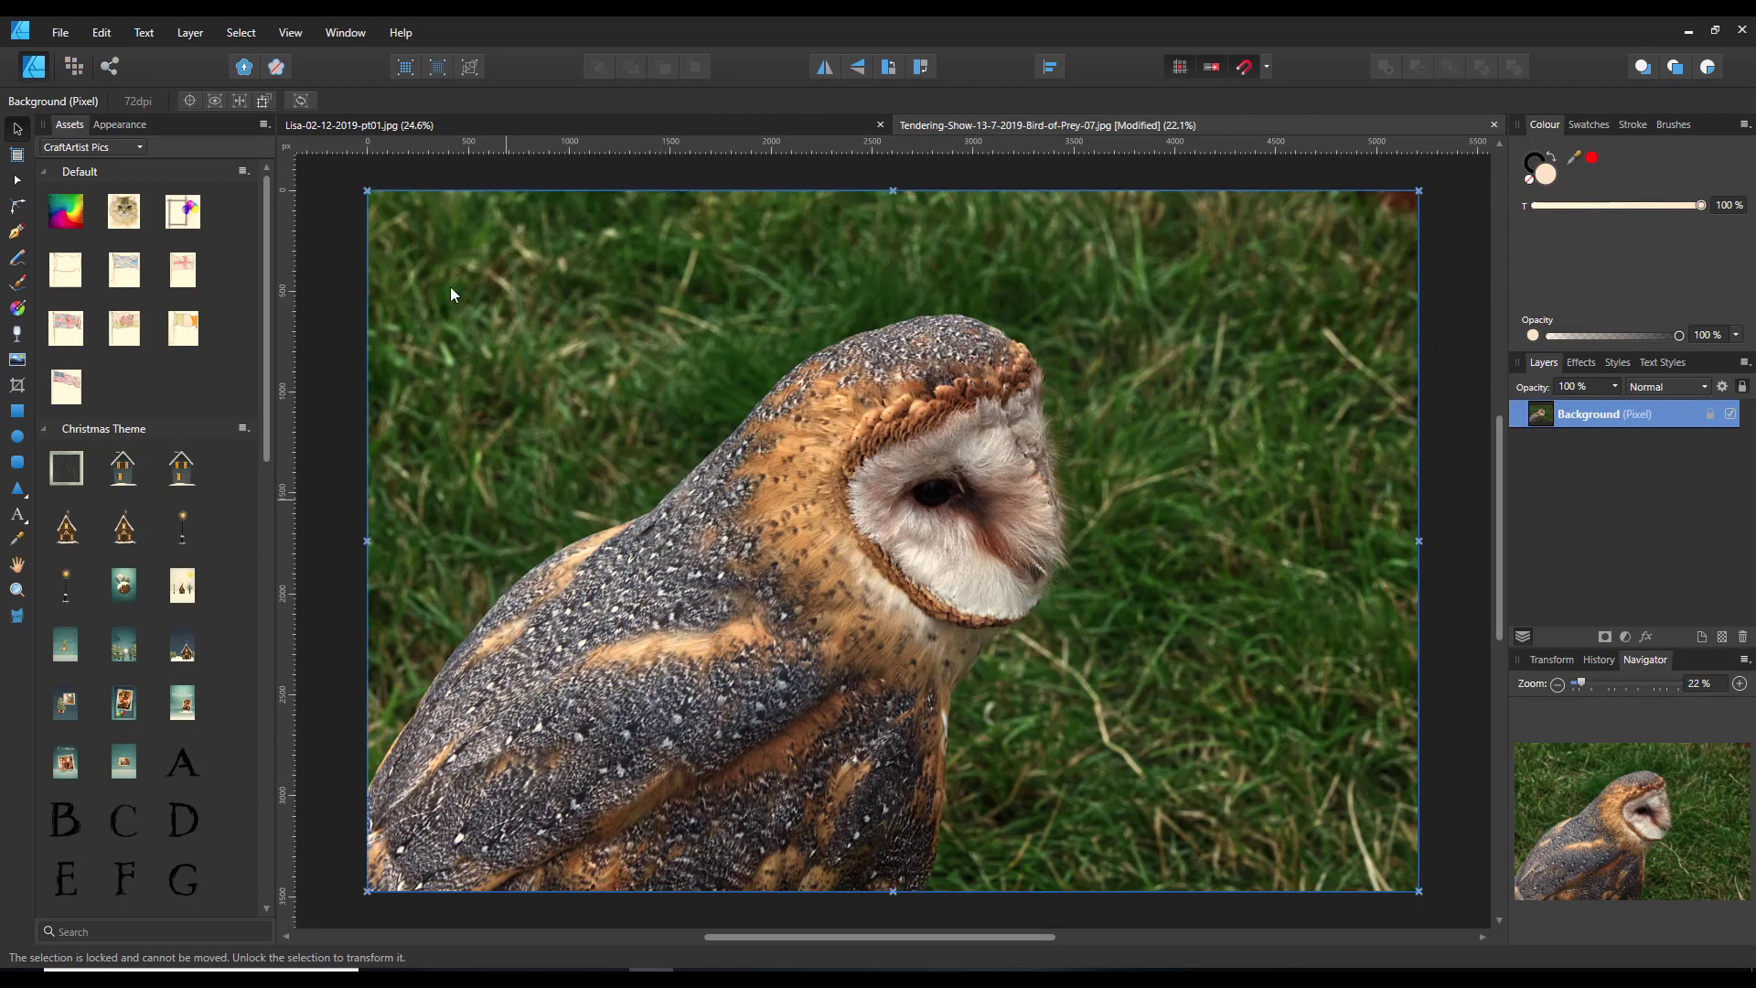
pyautogui.click(1617, 363)
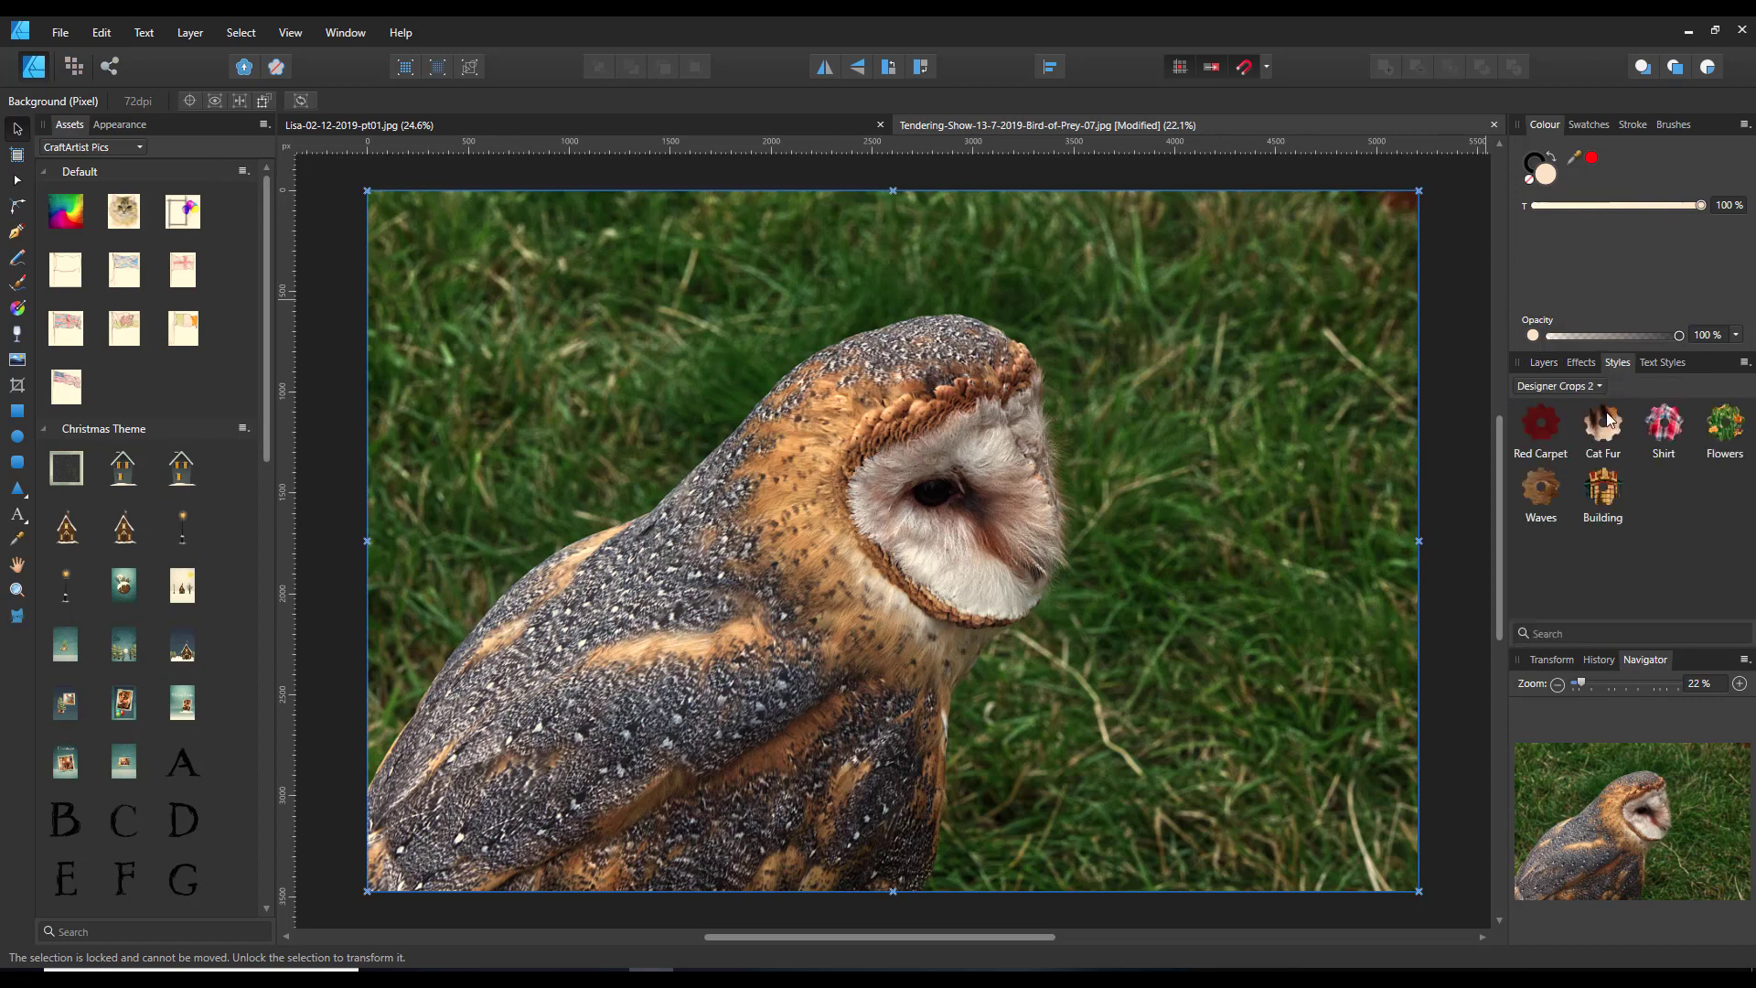
pyautogui.click(1745, 363)
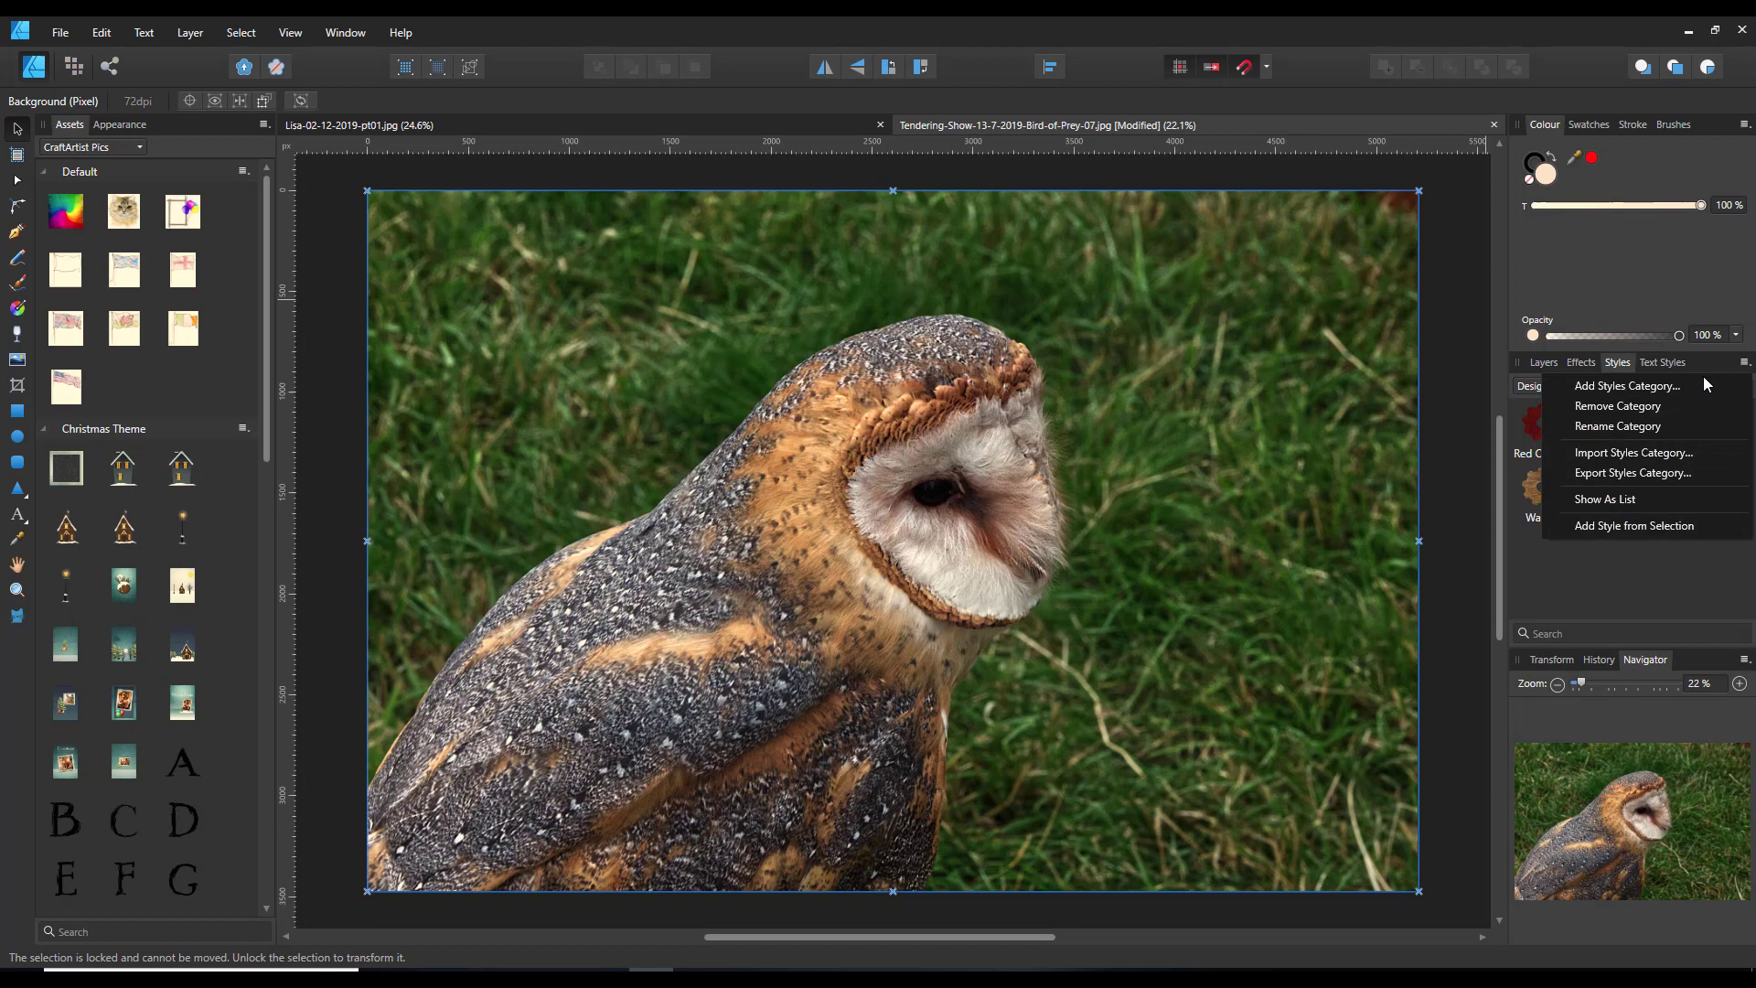
pyautogui.click(1500, 547)
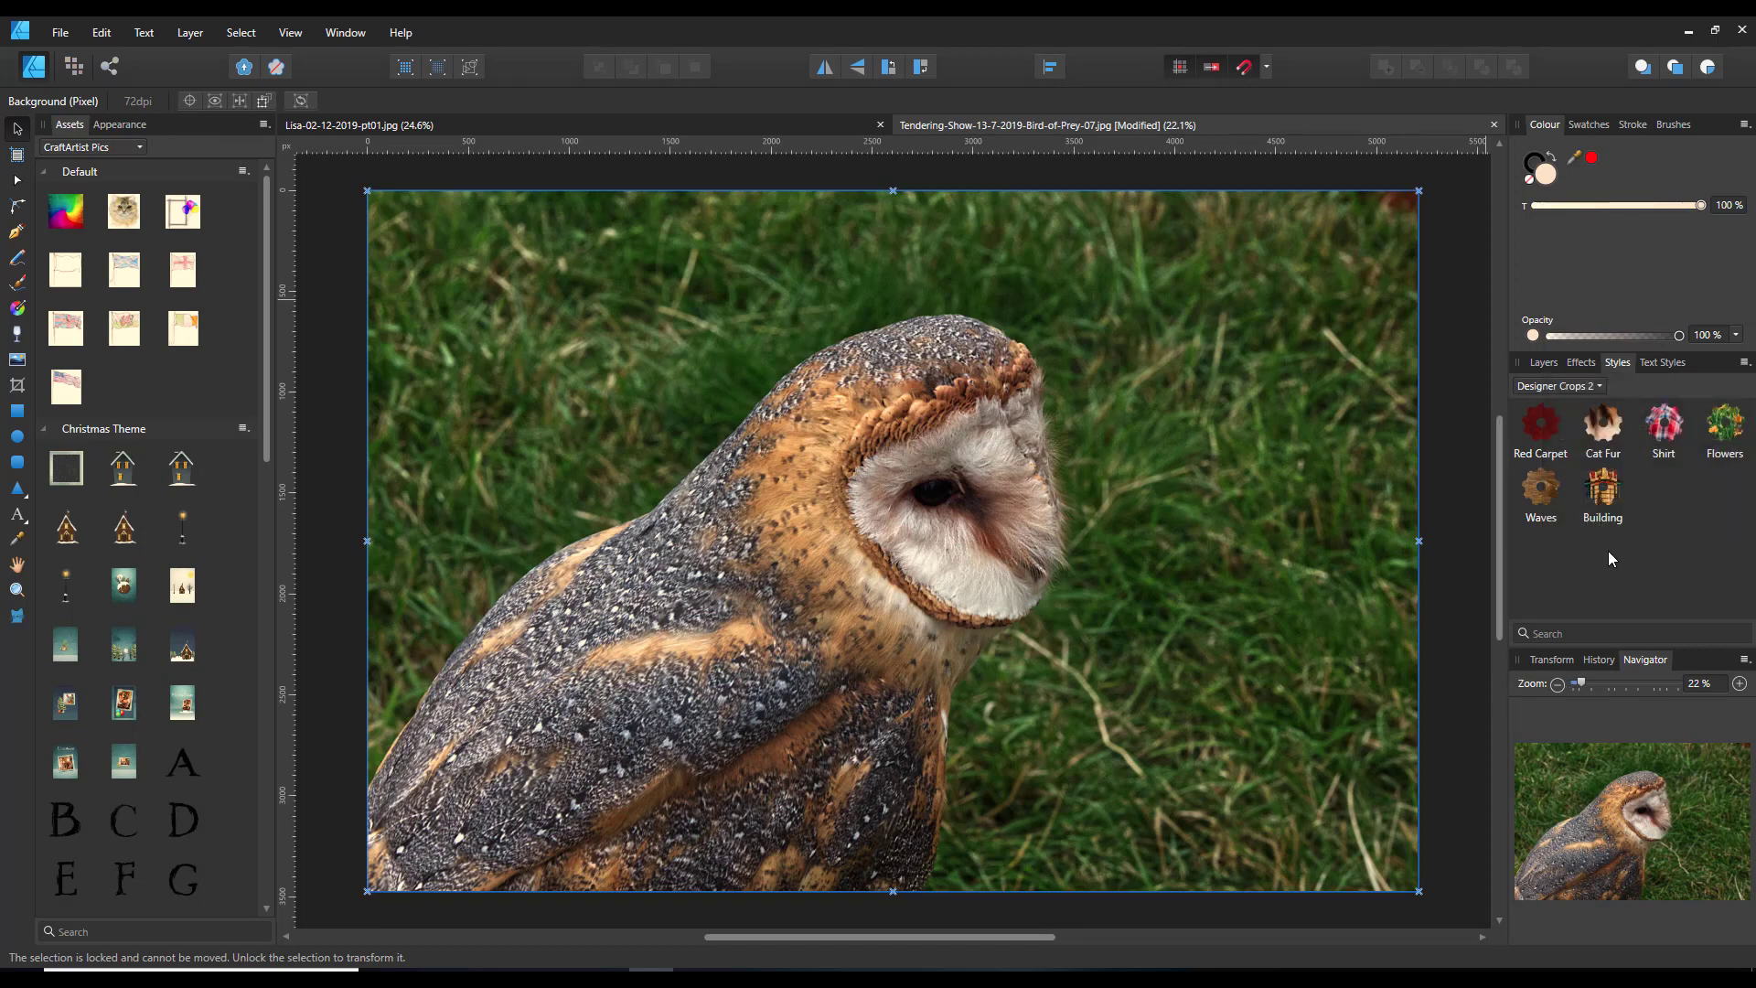
pyautogui.click(59, 37)
pyautogui.click(42, 75)
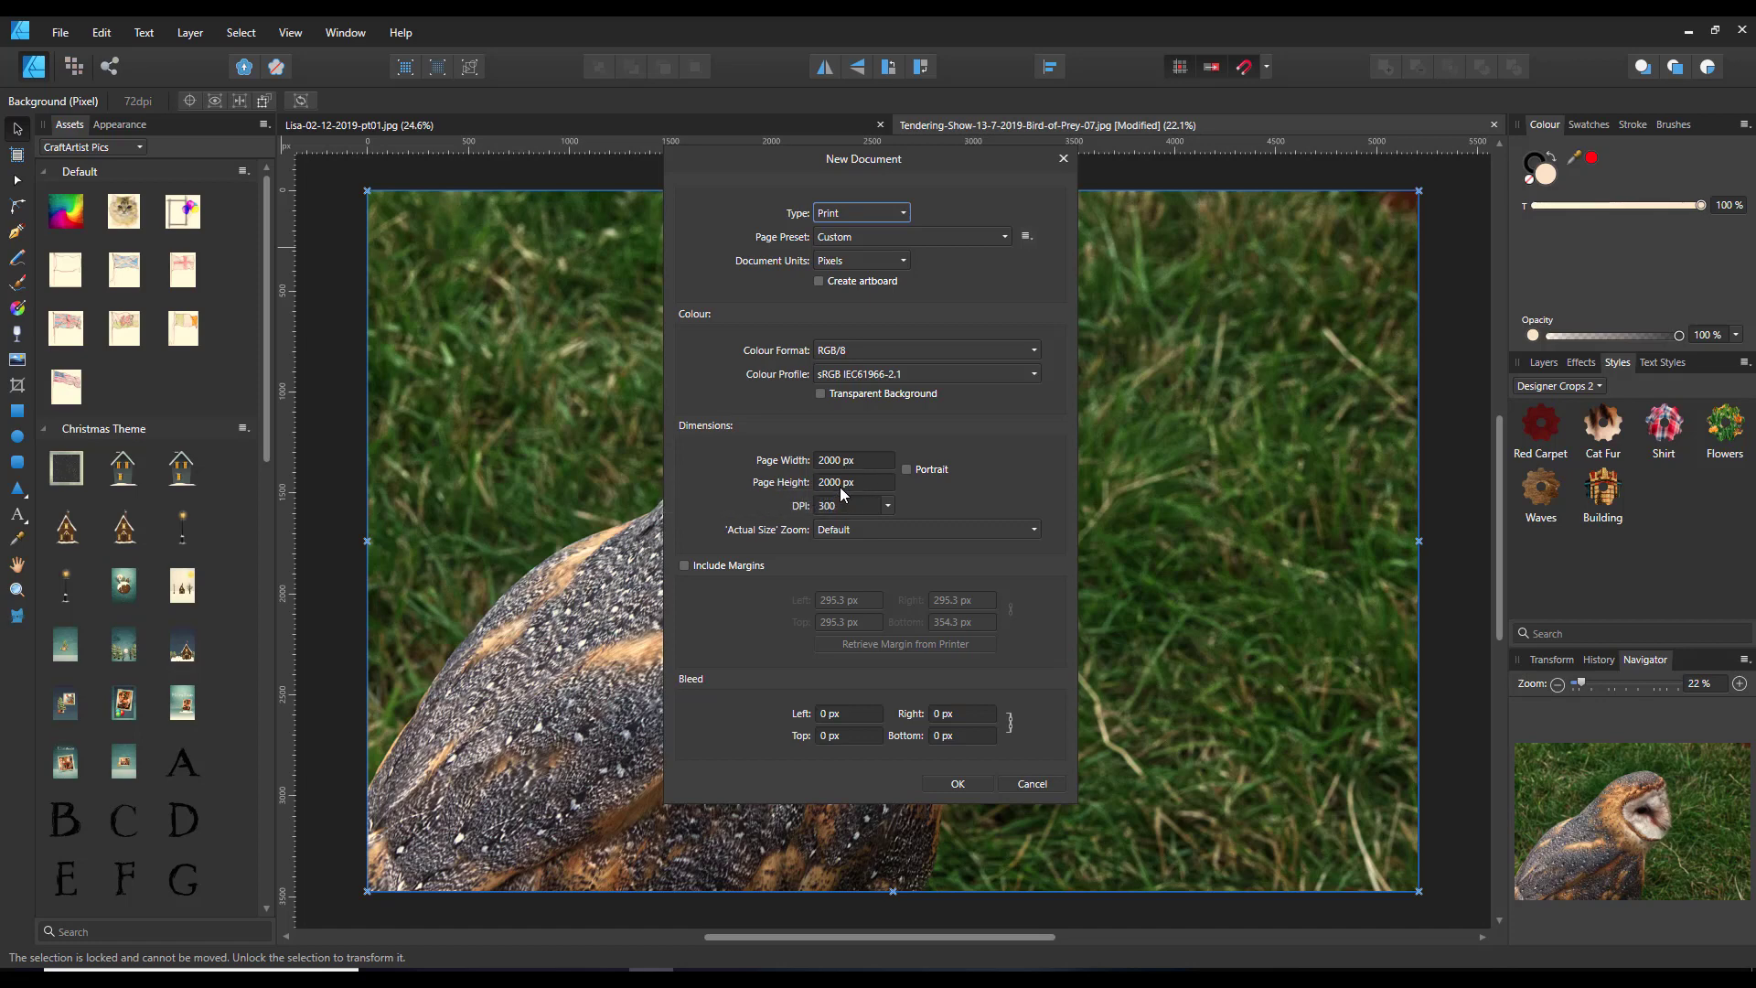
# Create the 2000 × 2000 px document and draw a rectangle covering nearly the whole page
pyautogui.click(957, 783)
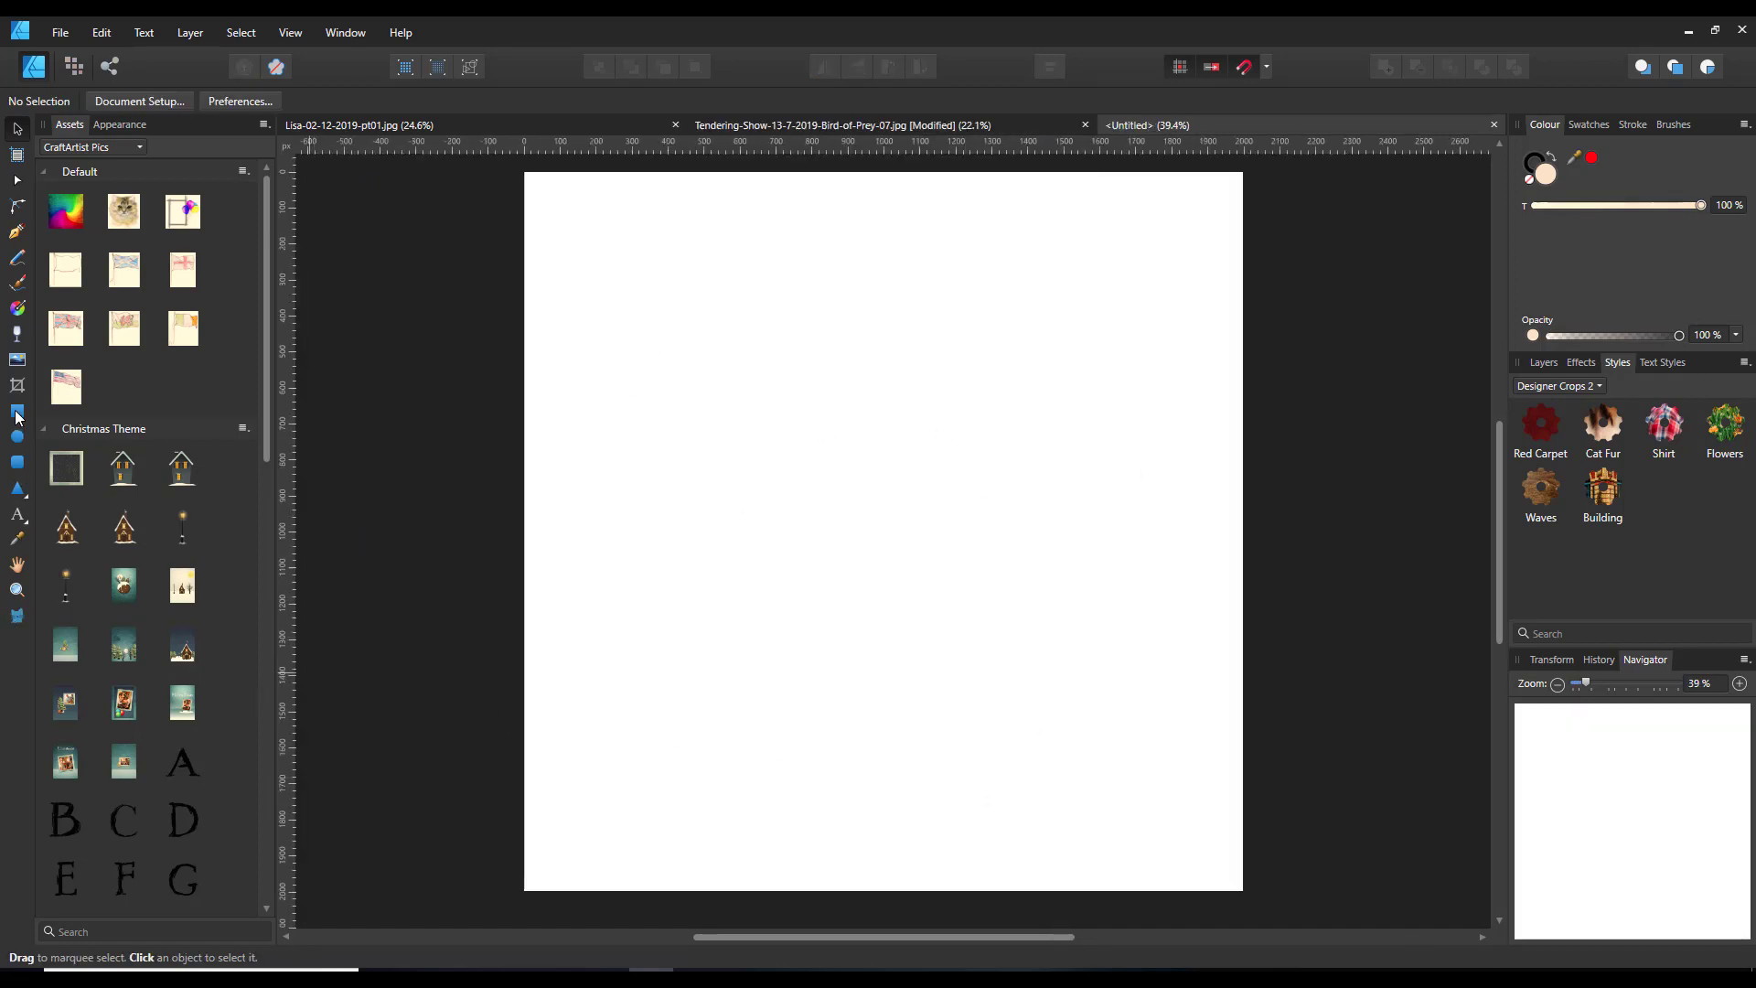
pyautogui.press('m')
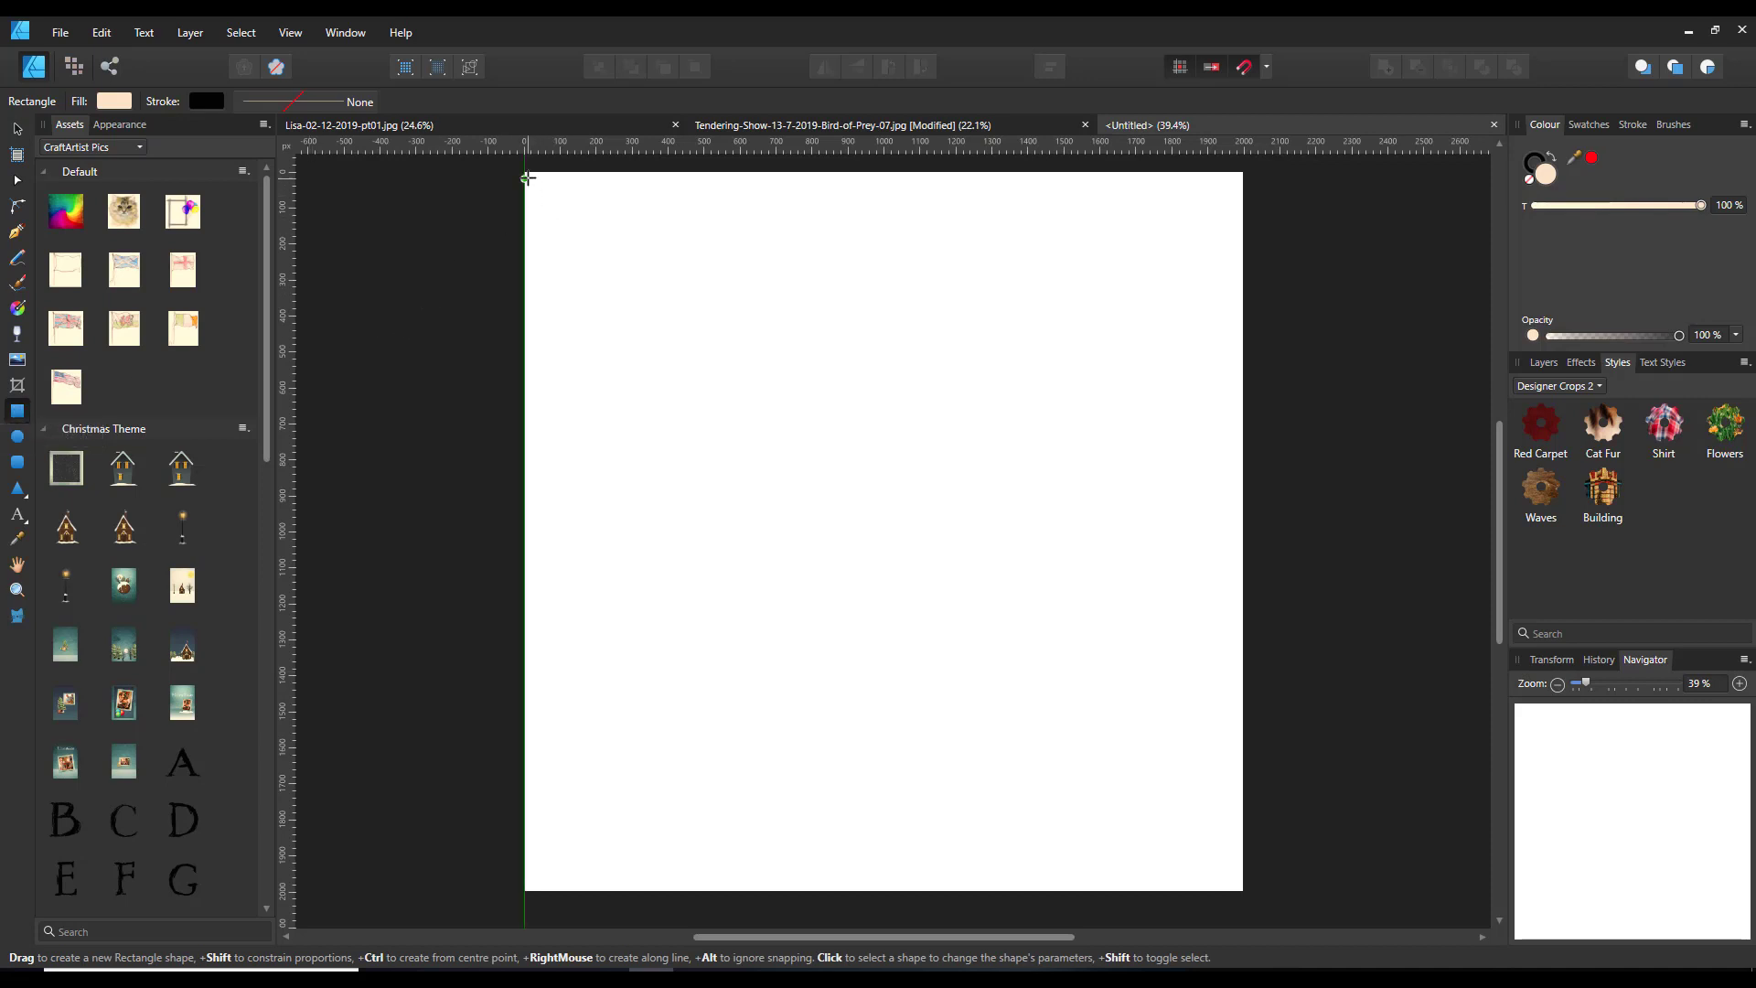
pyautogui.moveTo(527, 174); pyautogui.dragTo(1244, 890)
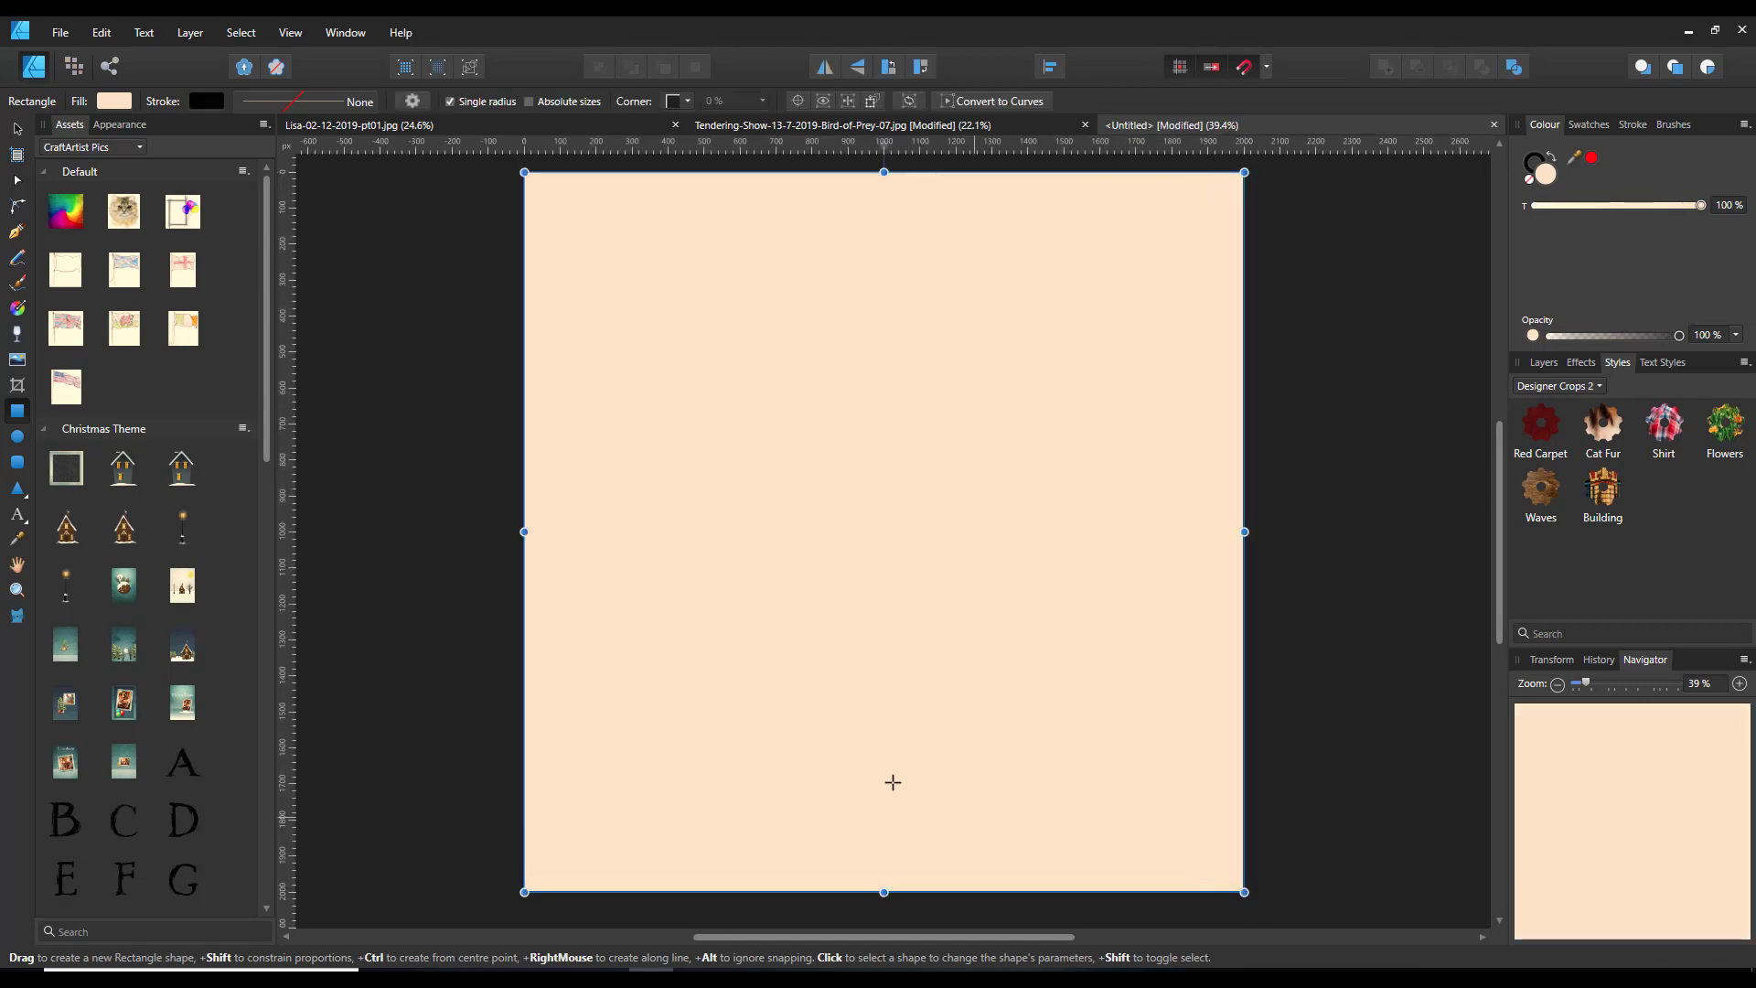
# Give the rectangle a Bitmap fill from Fossil.jpg, tiling the ammonite spiral across it
pyautogui.click(17, 311)
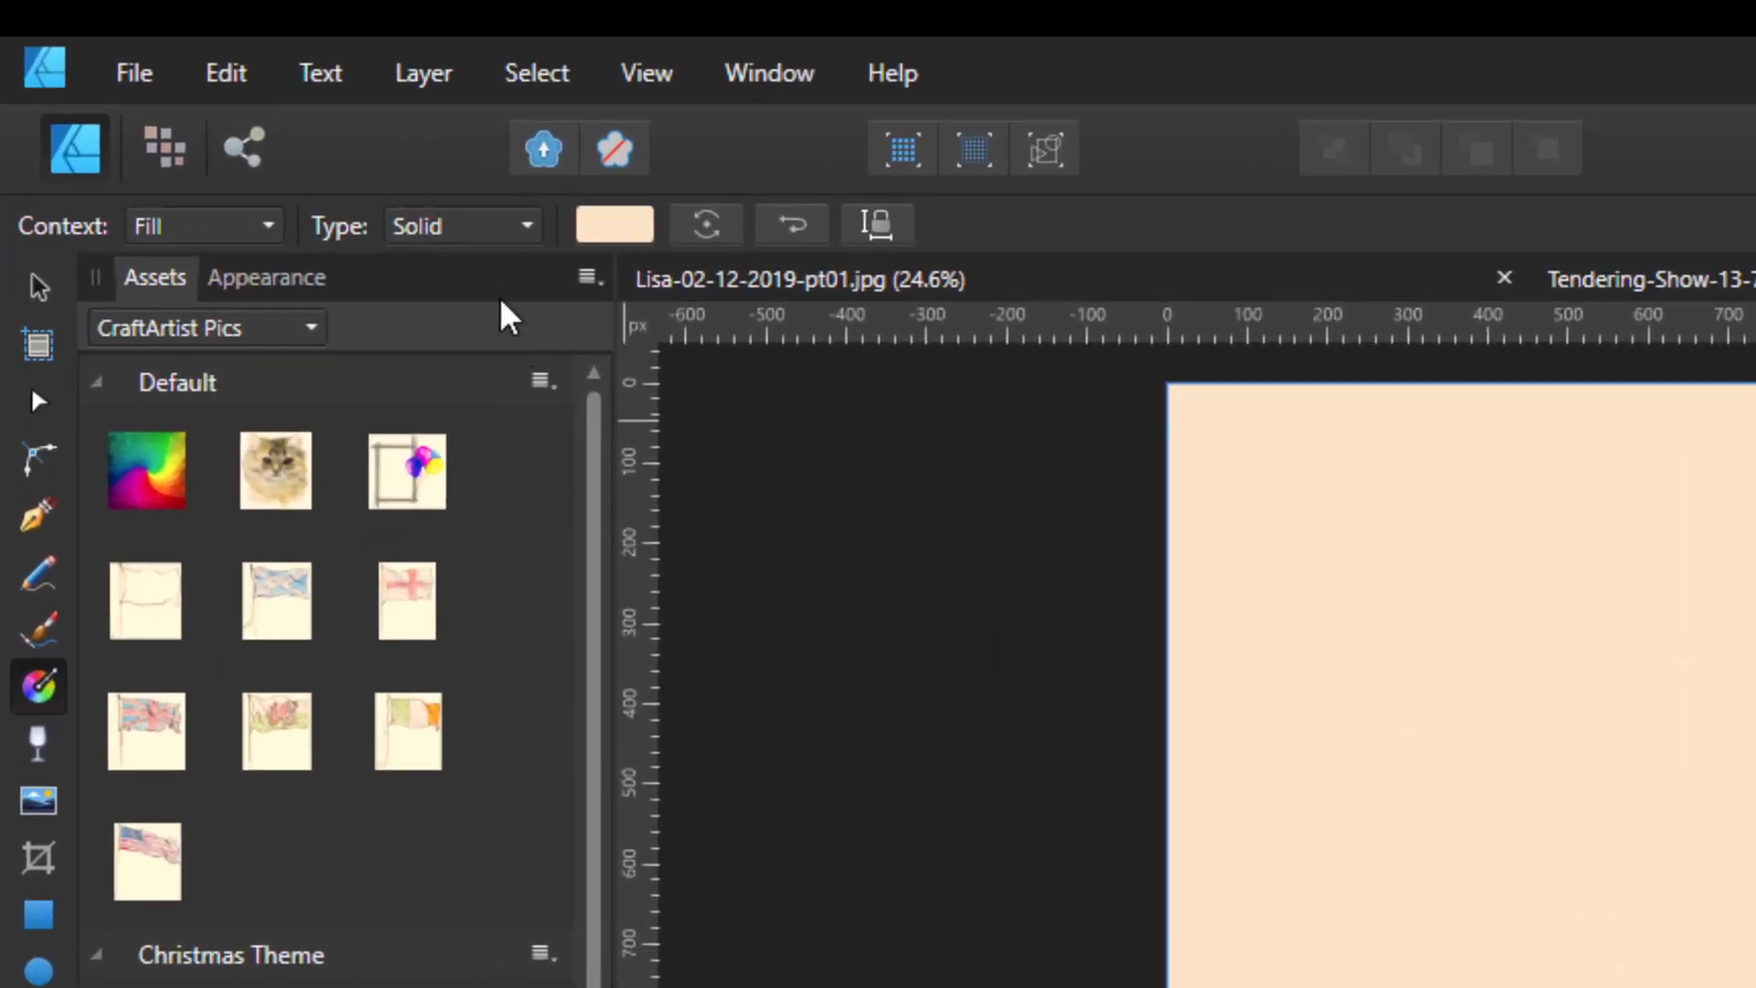
pyautogui.click(530, 229)
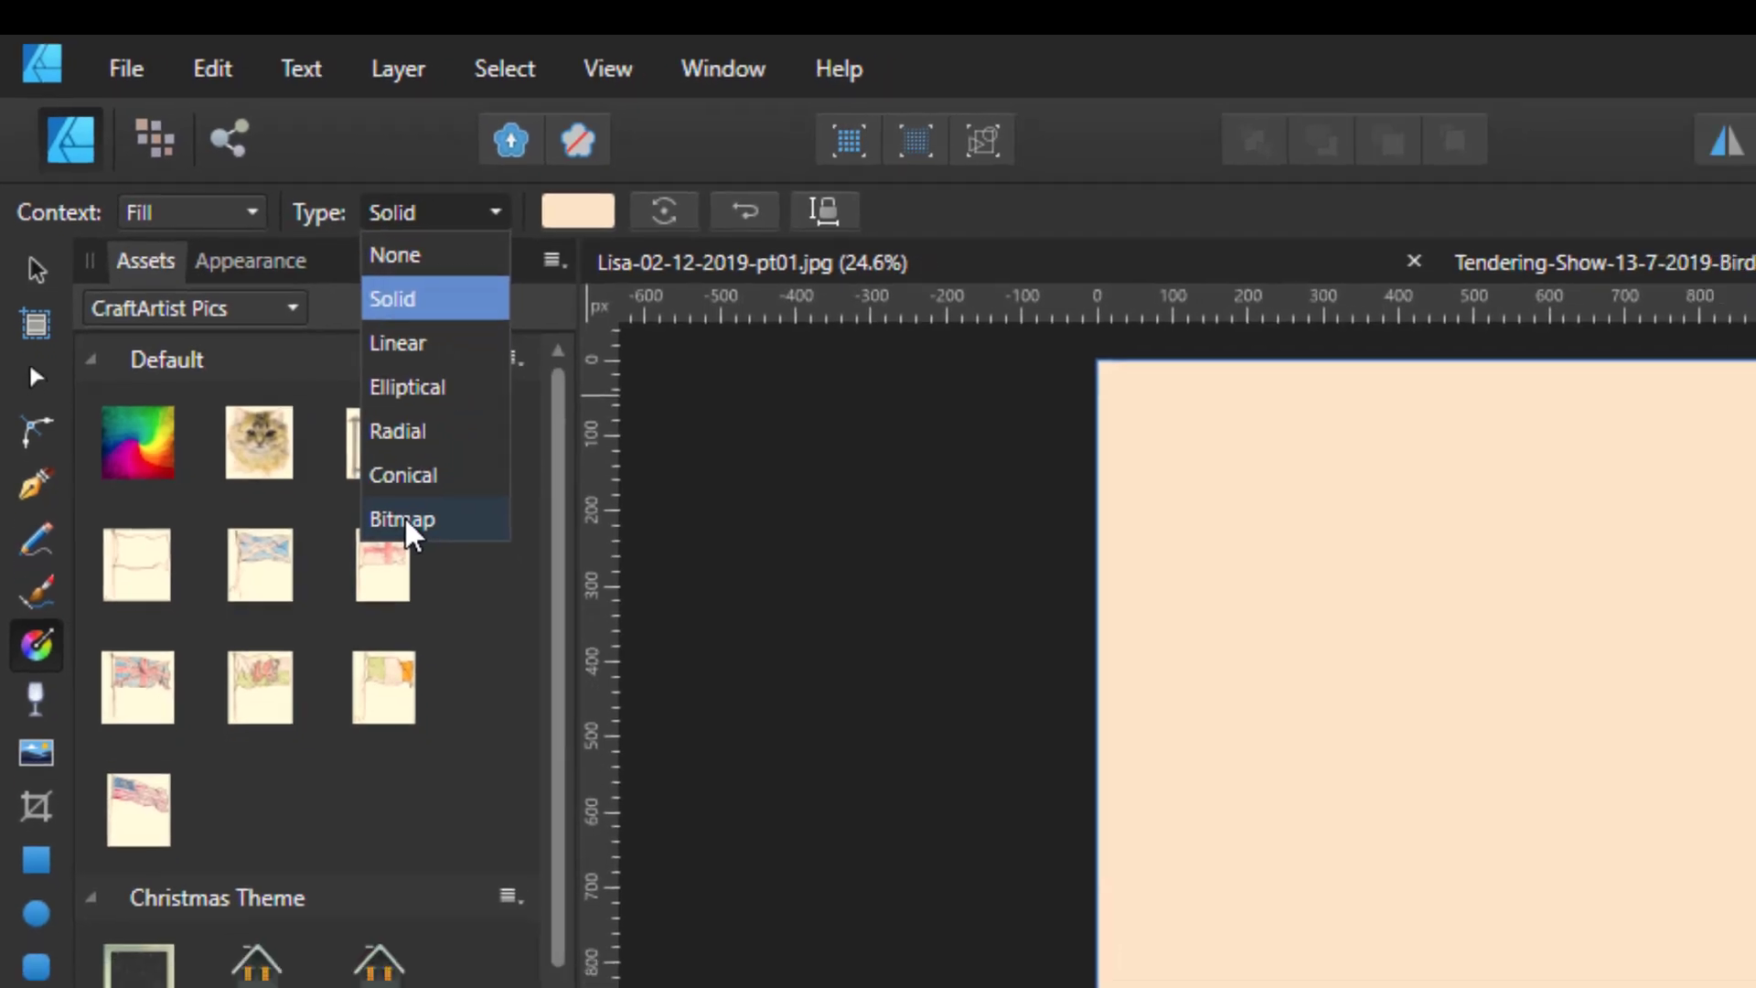
pyautogui.click(402, 518)
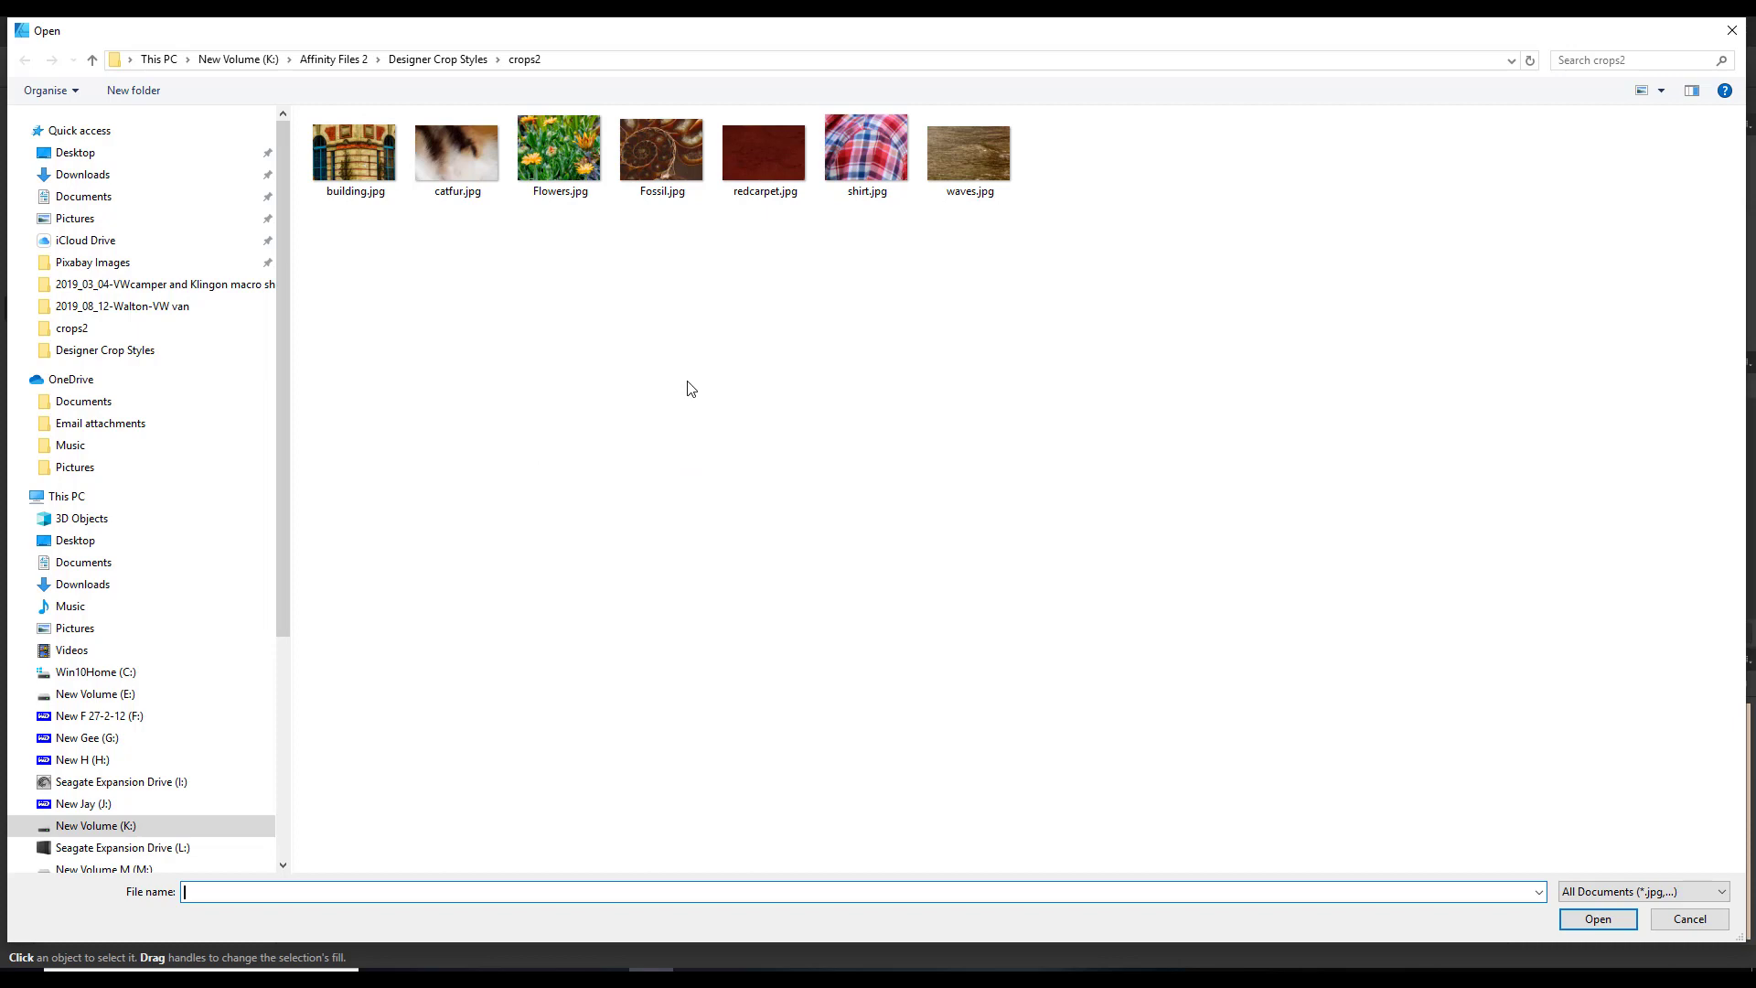
pyautogui.click(667, 162)
pyautogui.click(1597, 919)
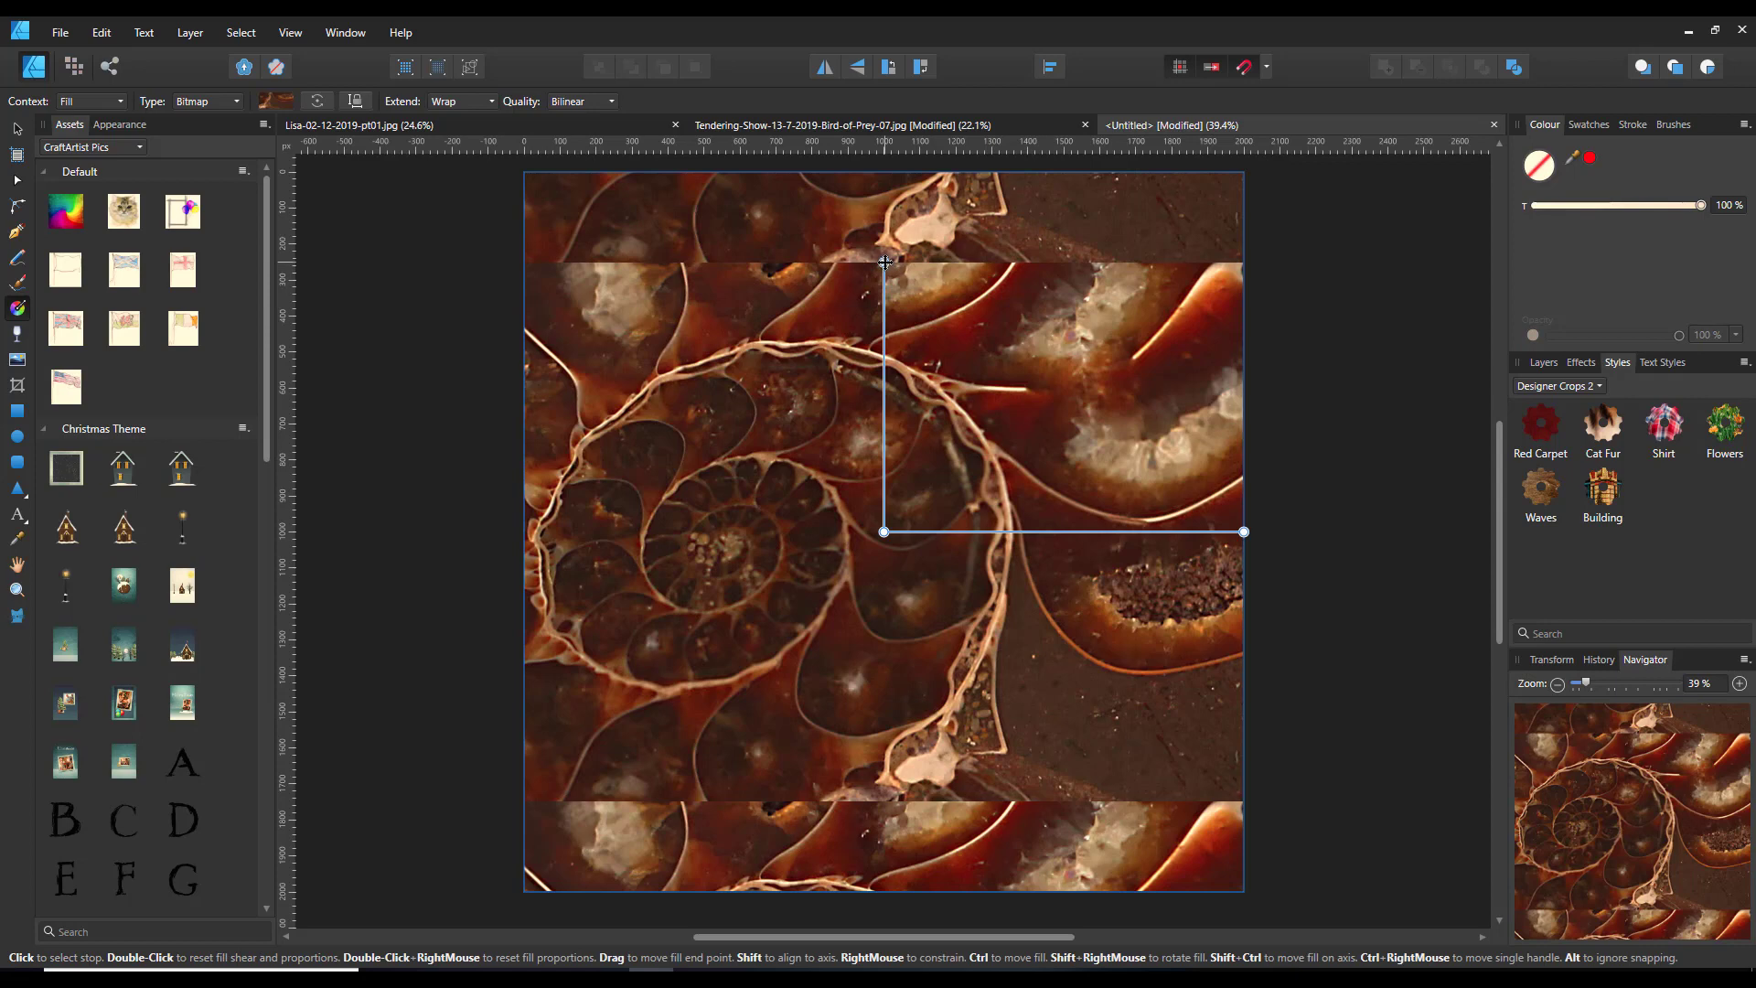
# Stretch the ammonite bitmap fill up to the rectangle's top edge and save it as Style 7
pyautogui.moveTo(884, 263); pyautogui.dragTo(883, 172)
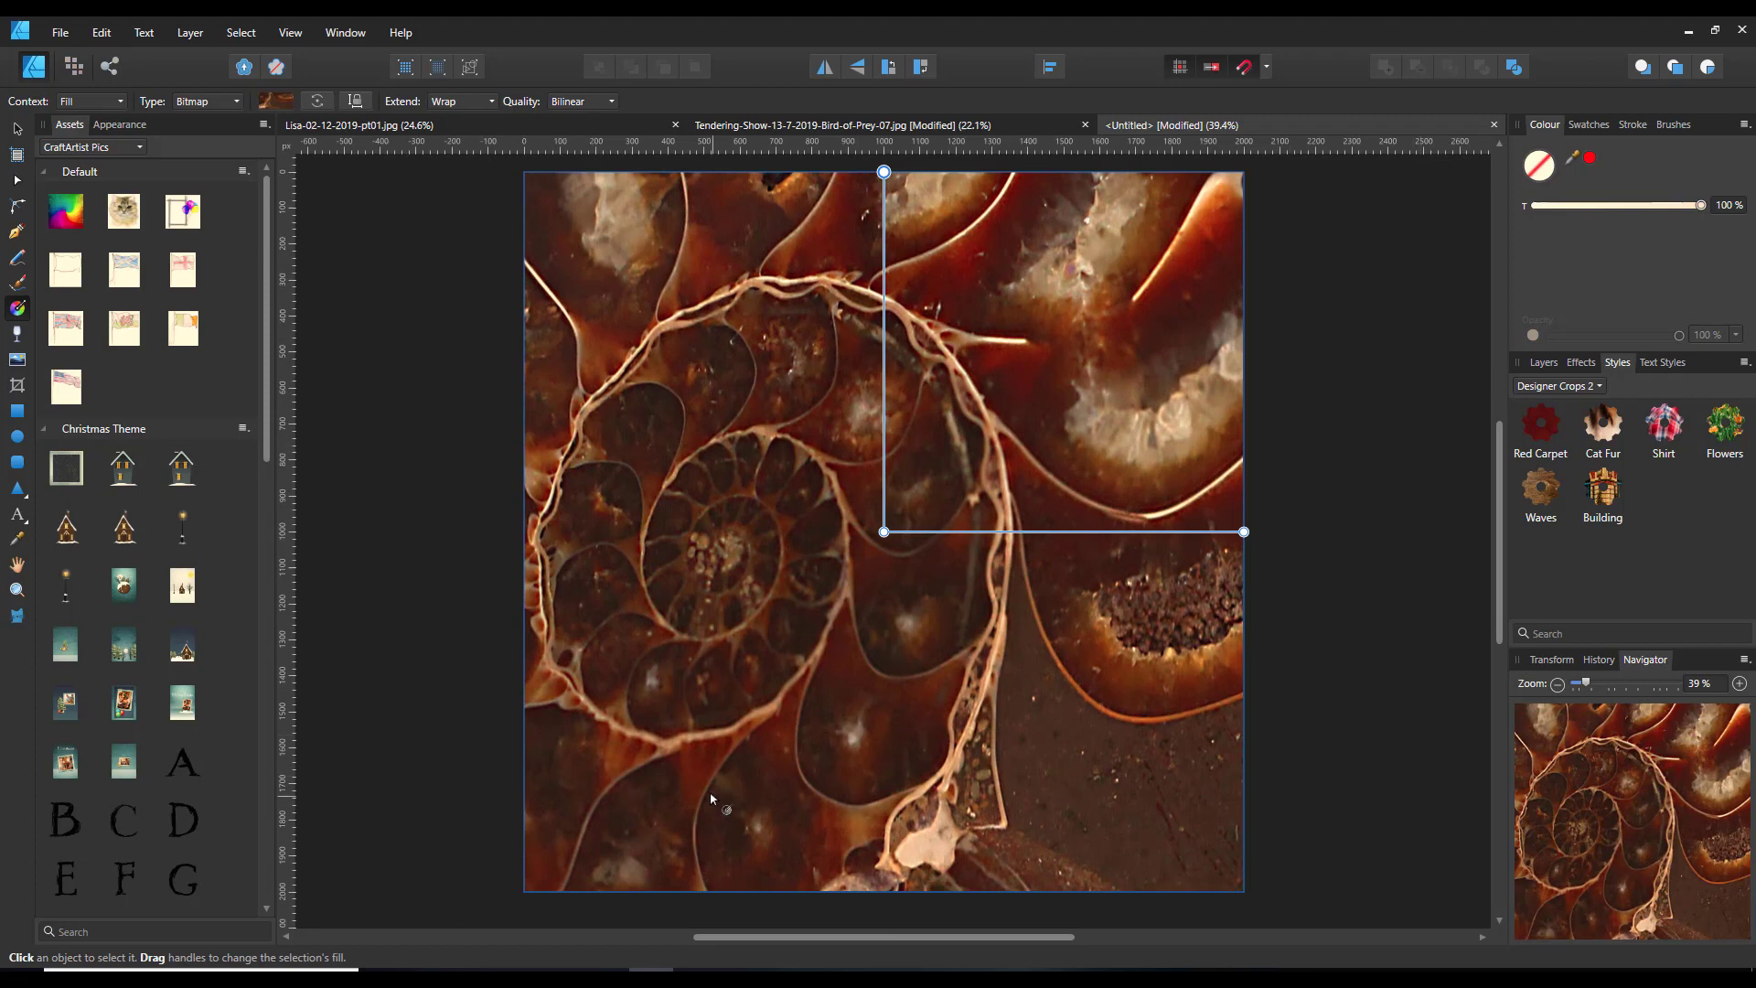
pyautogui.rightClick(1084, 763)
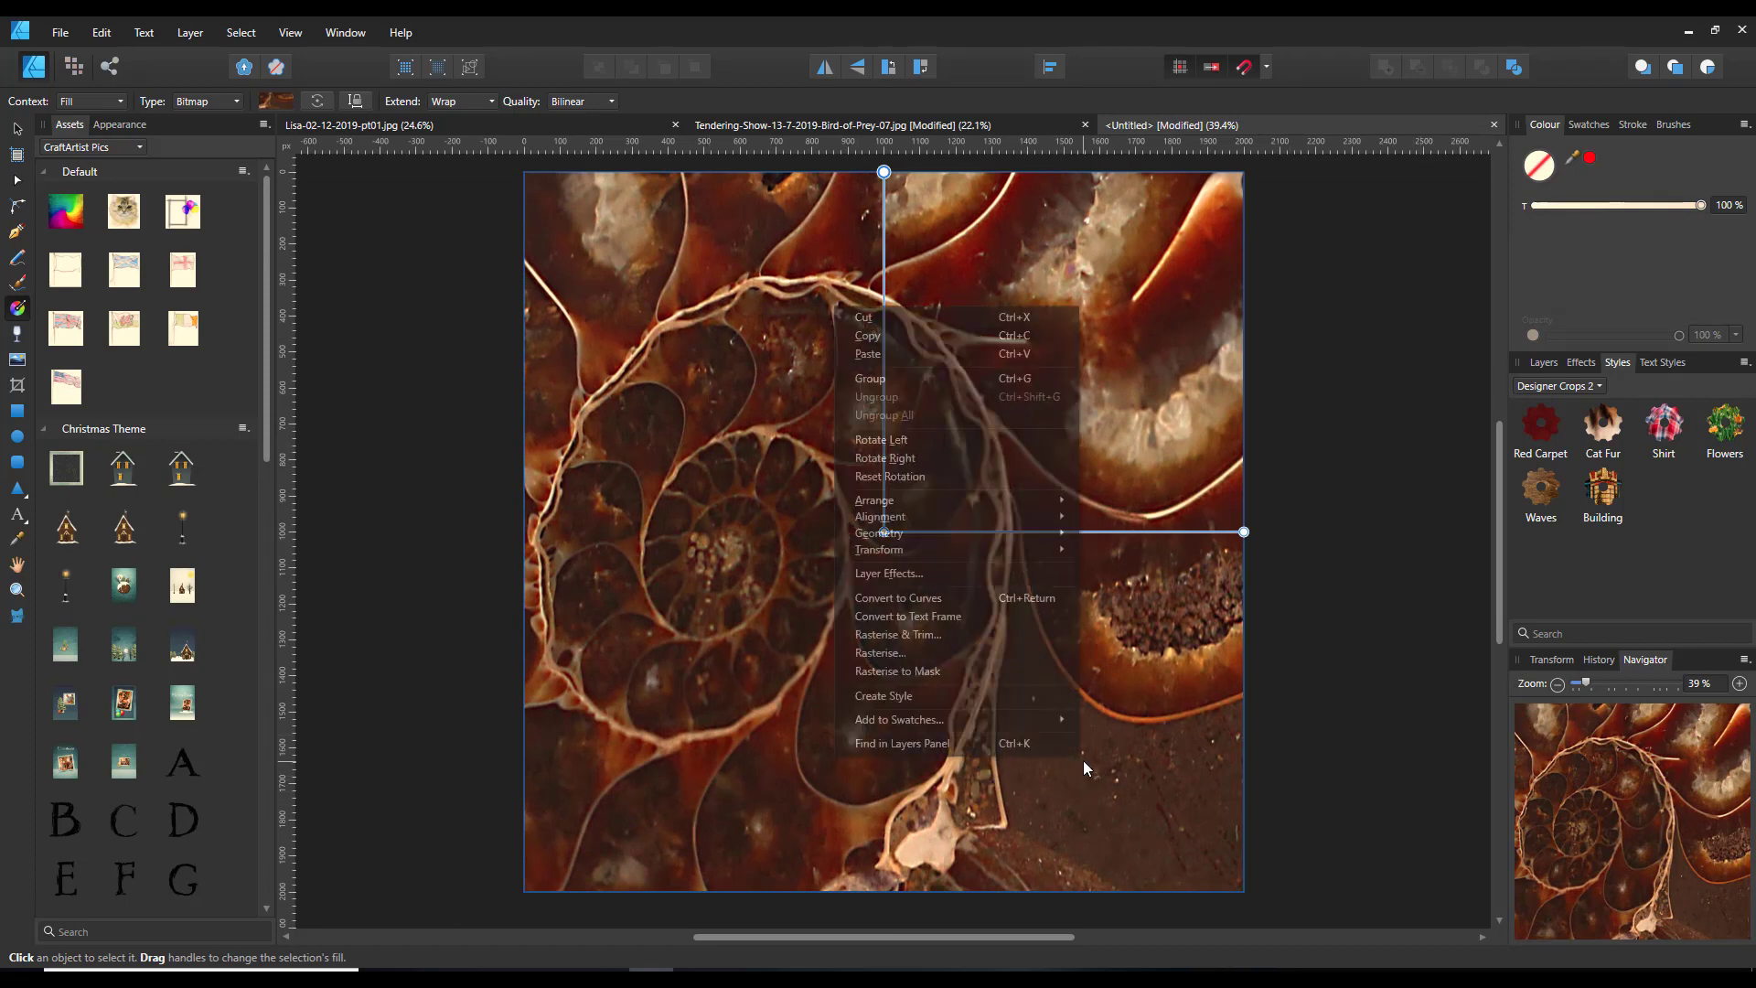
pyautogui.click(893, 697)
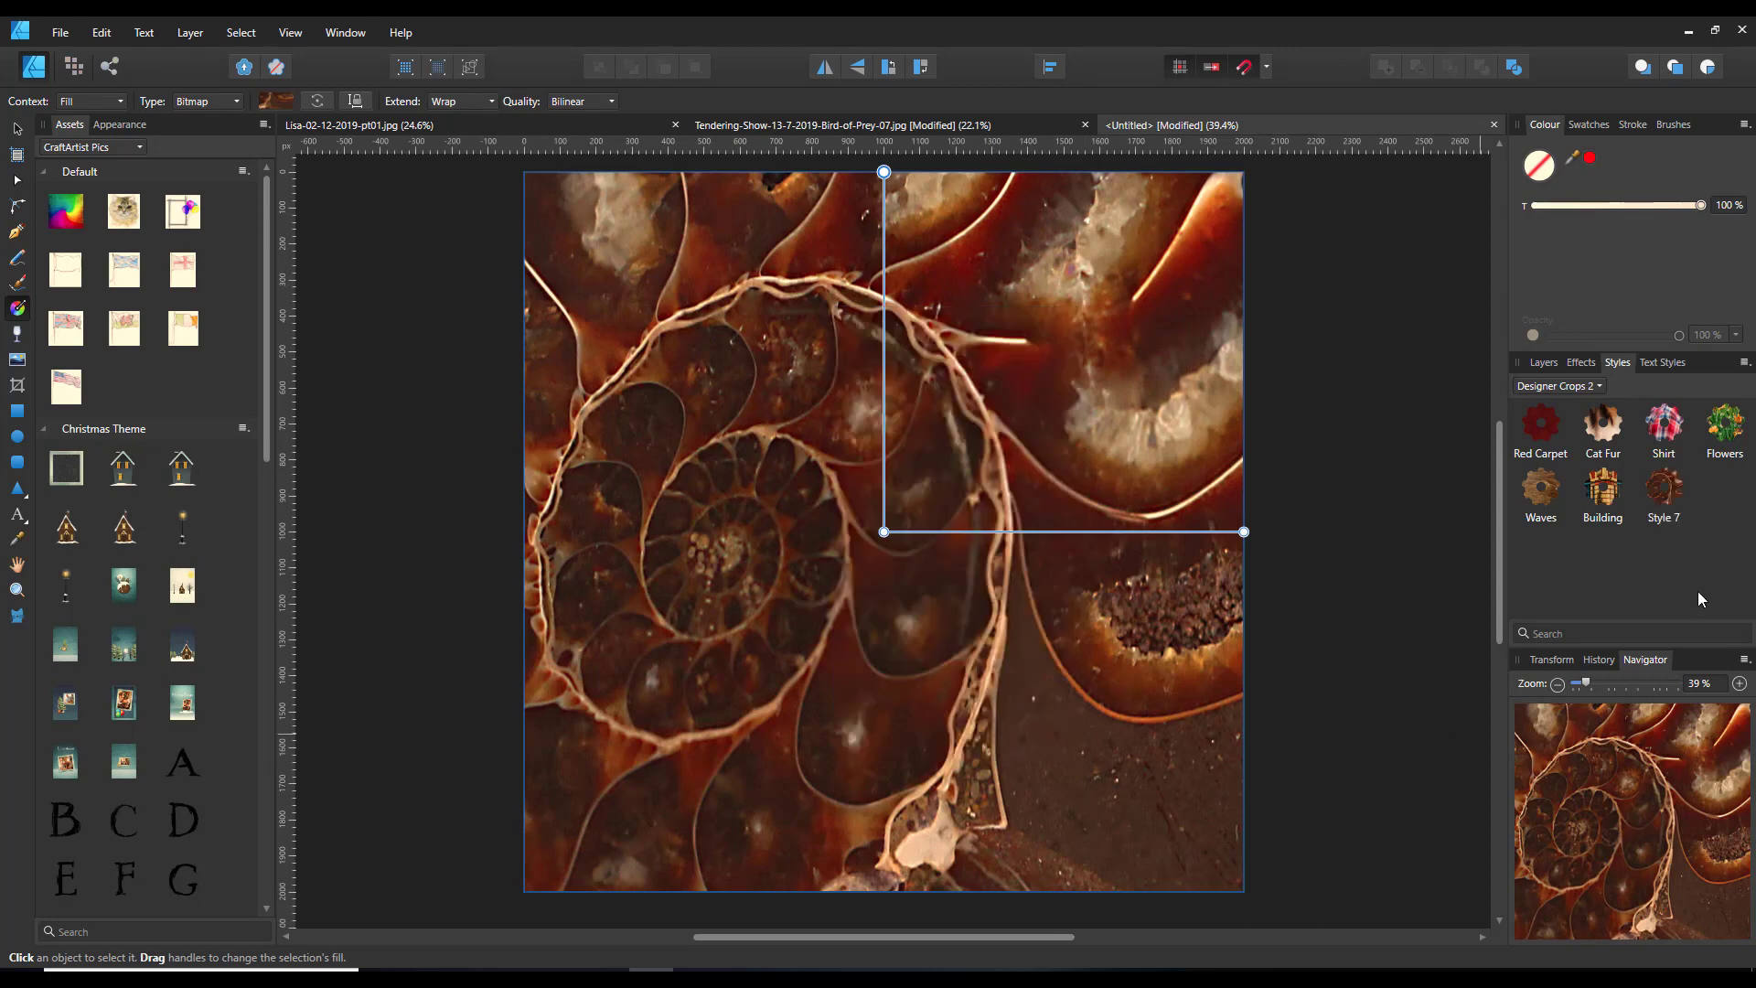
# Rename Style 7 to 'Fossil'
pyautogui.rightClick(1665, 498)
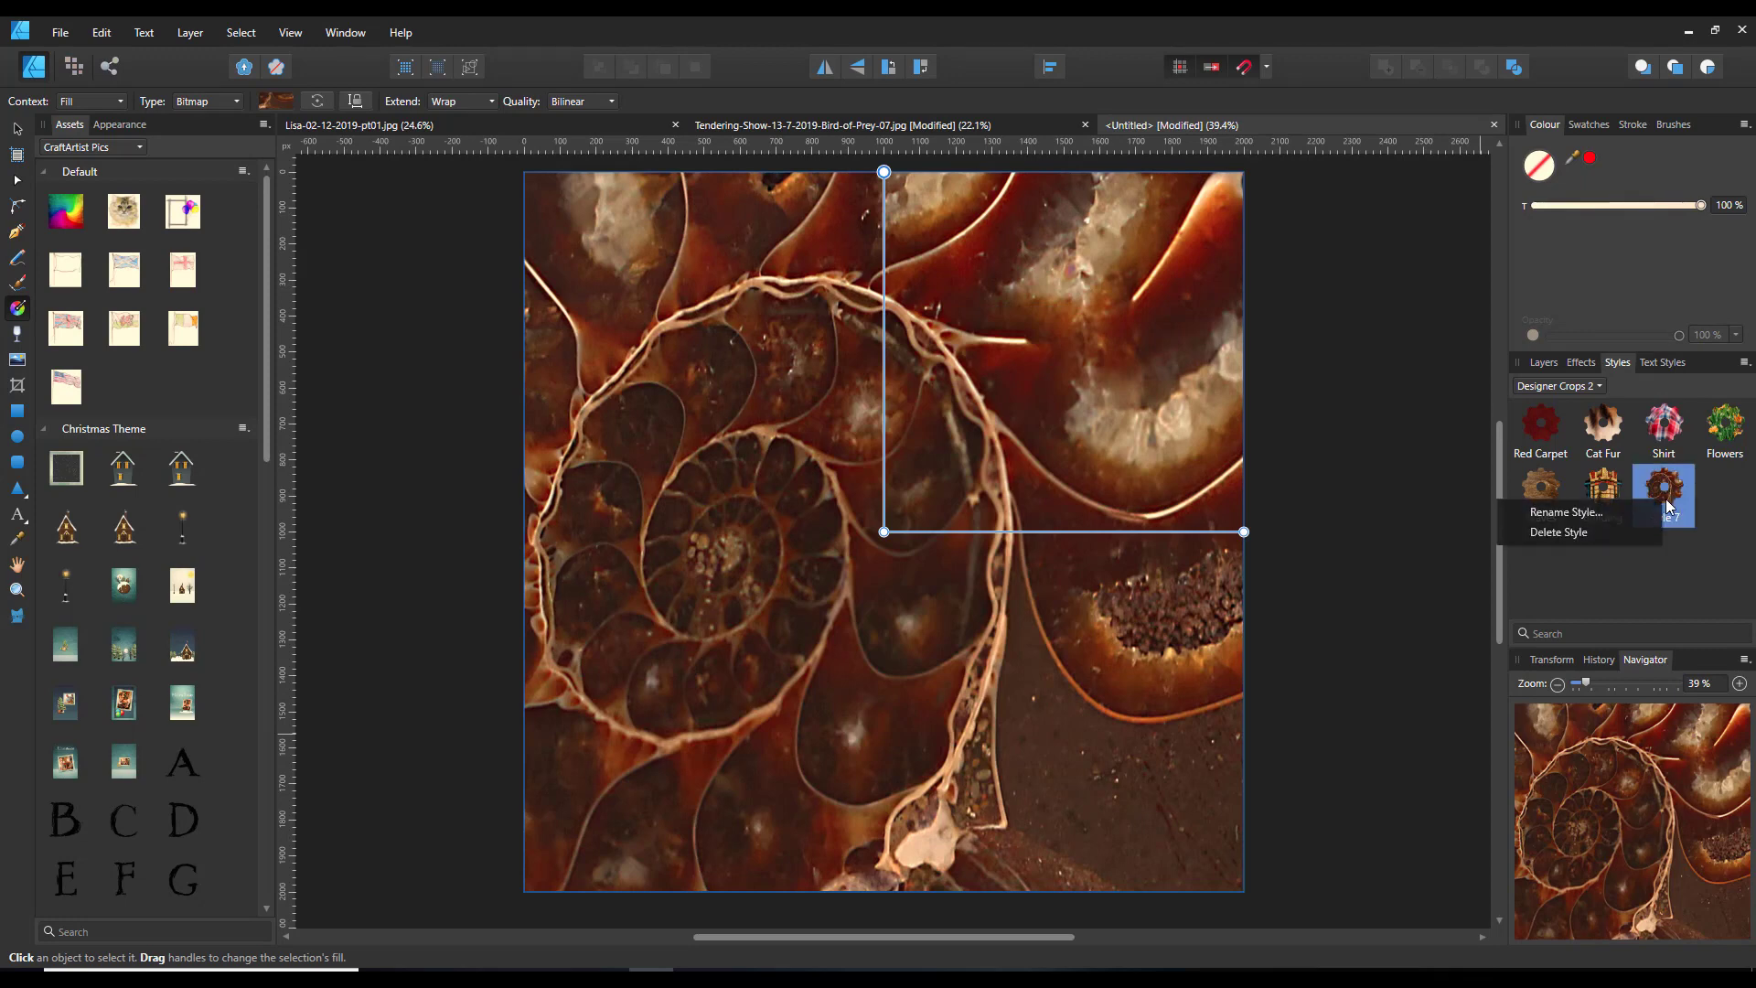
pyautogui.click(1594, 514)
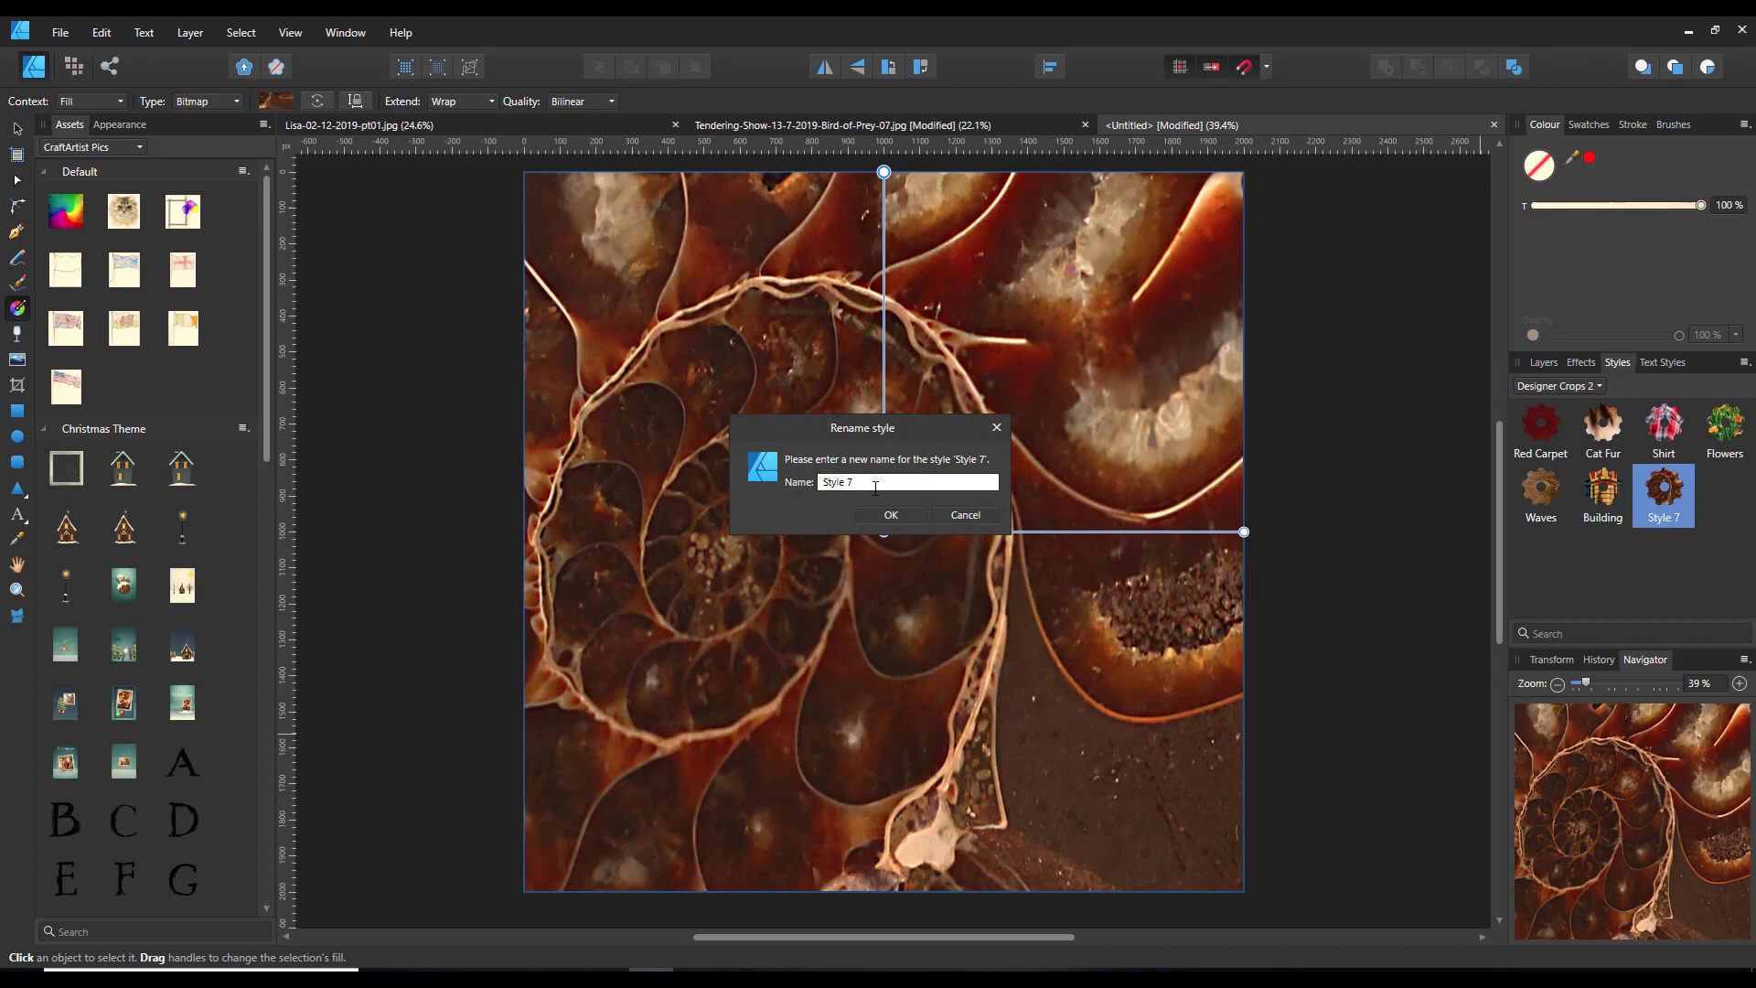
pyautogui.moveTo(870, 483); pyautogui.dragTo(827, 483)
pyautogui.click(875, 513)
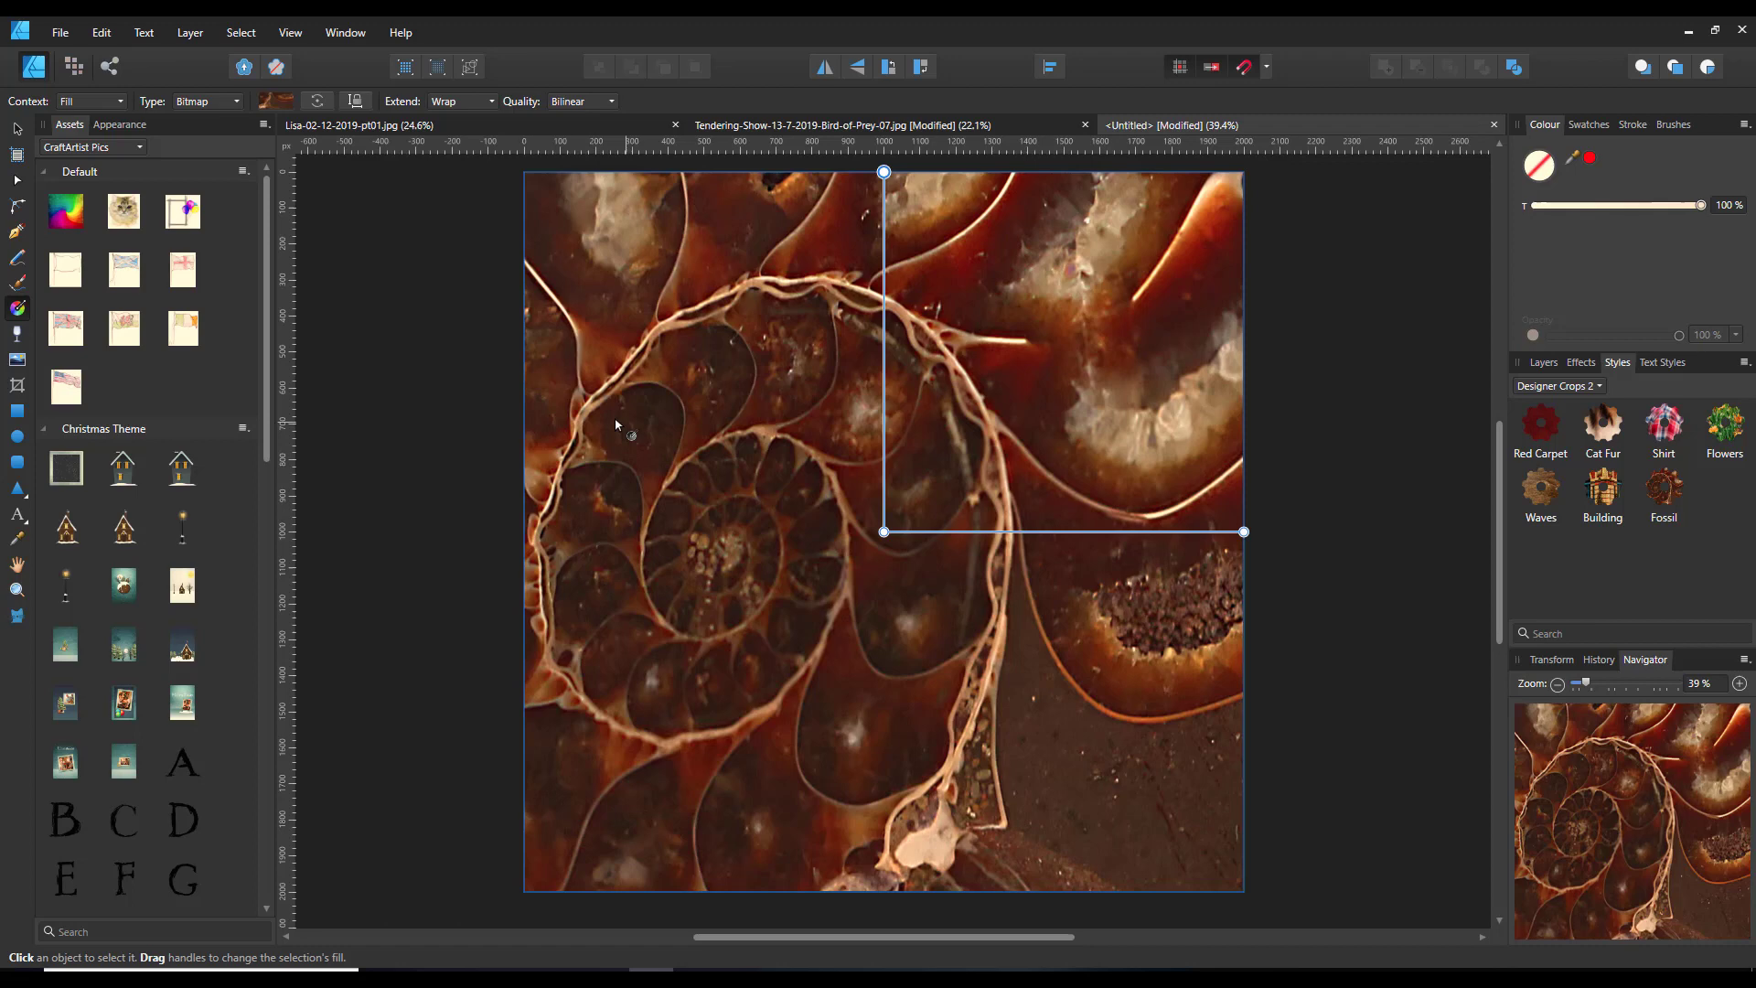
# Unlock the owl photo's Background layer and crop it to a close-up of the feathers
pyautogui.click(808, 130)
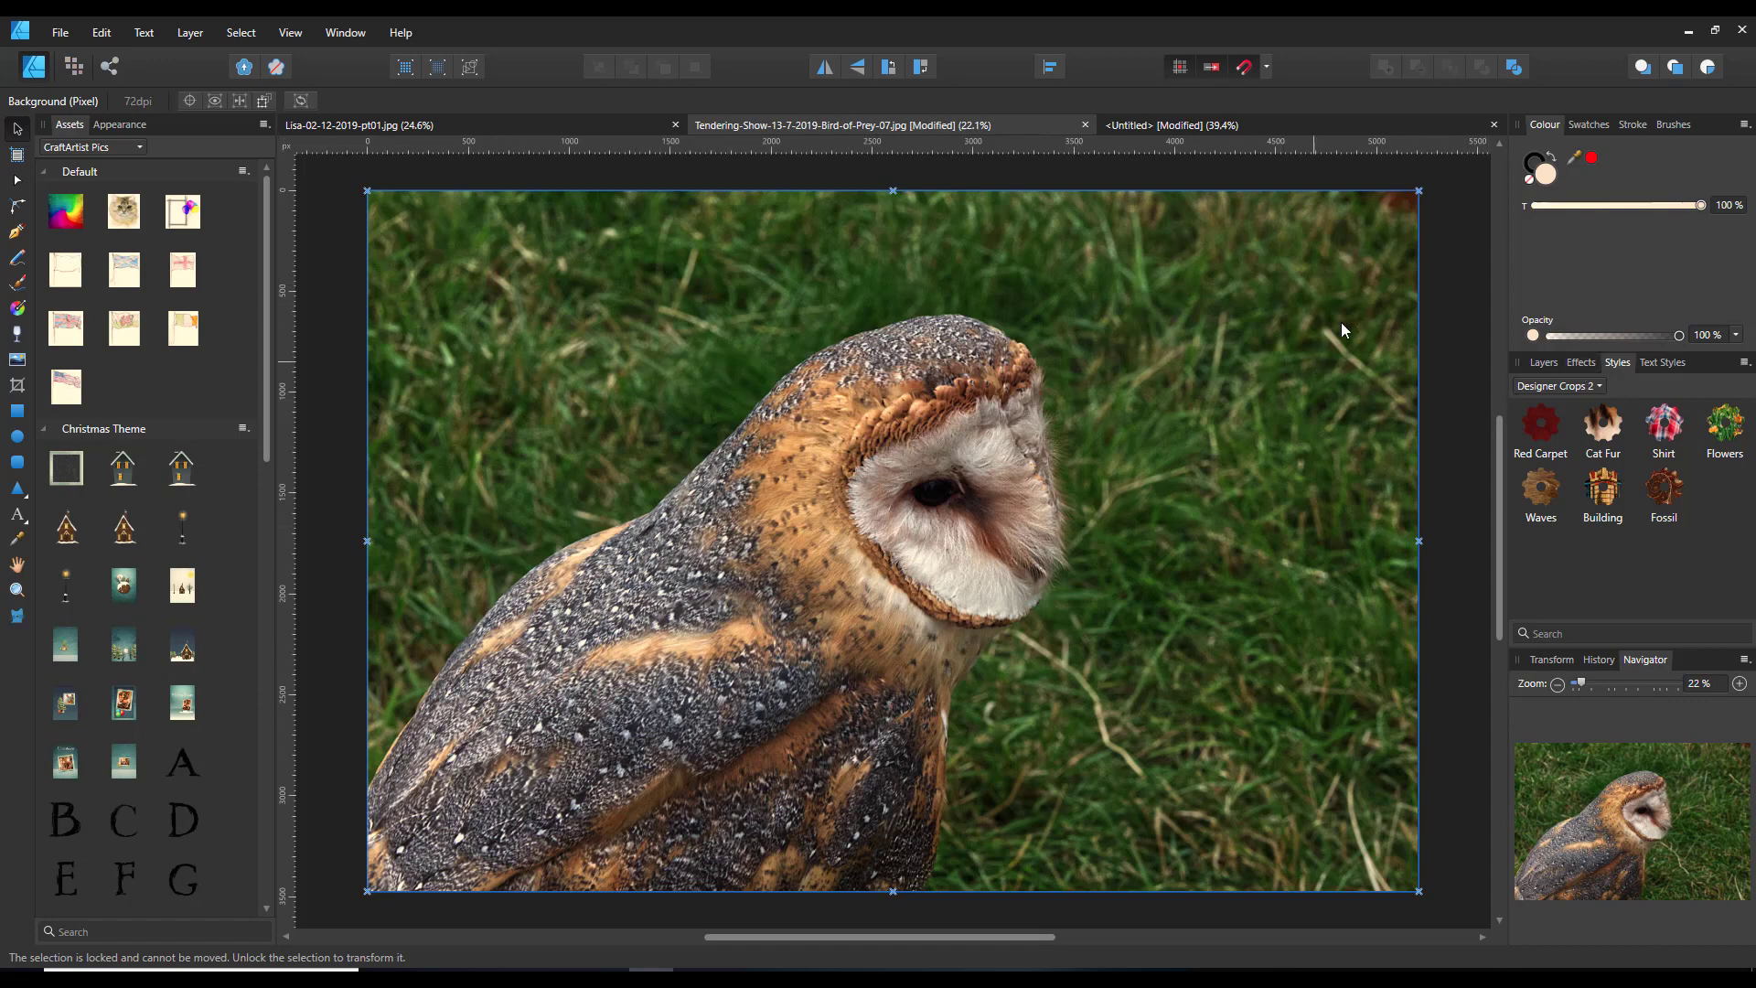
pyautogui.click(1545, 363)
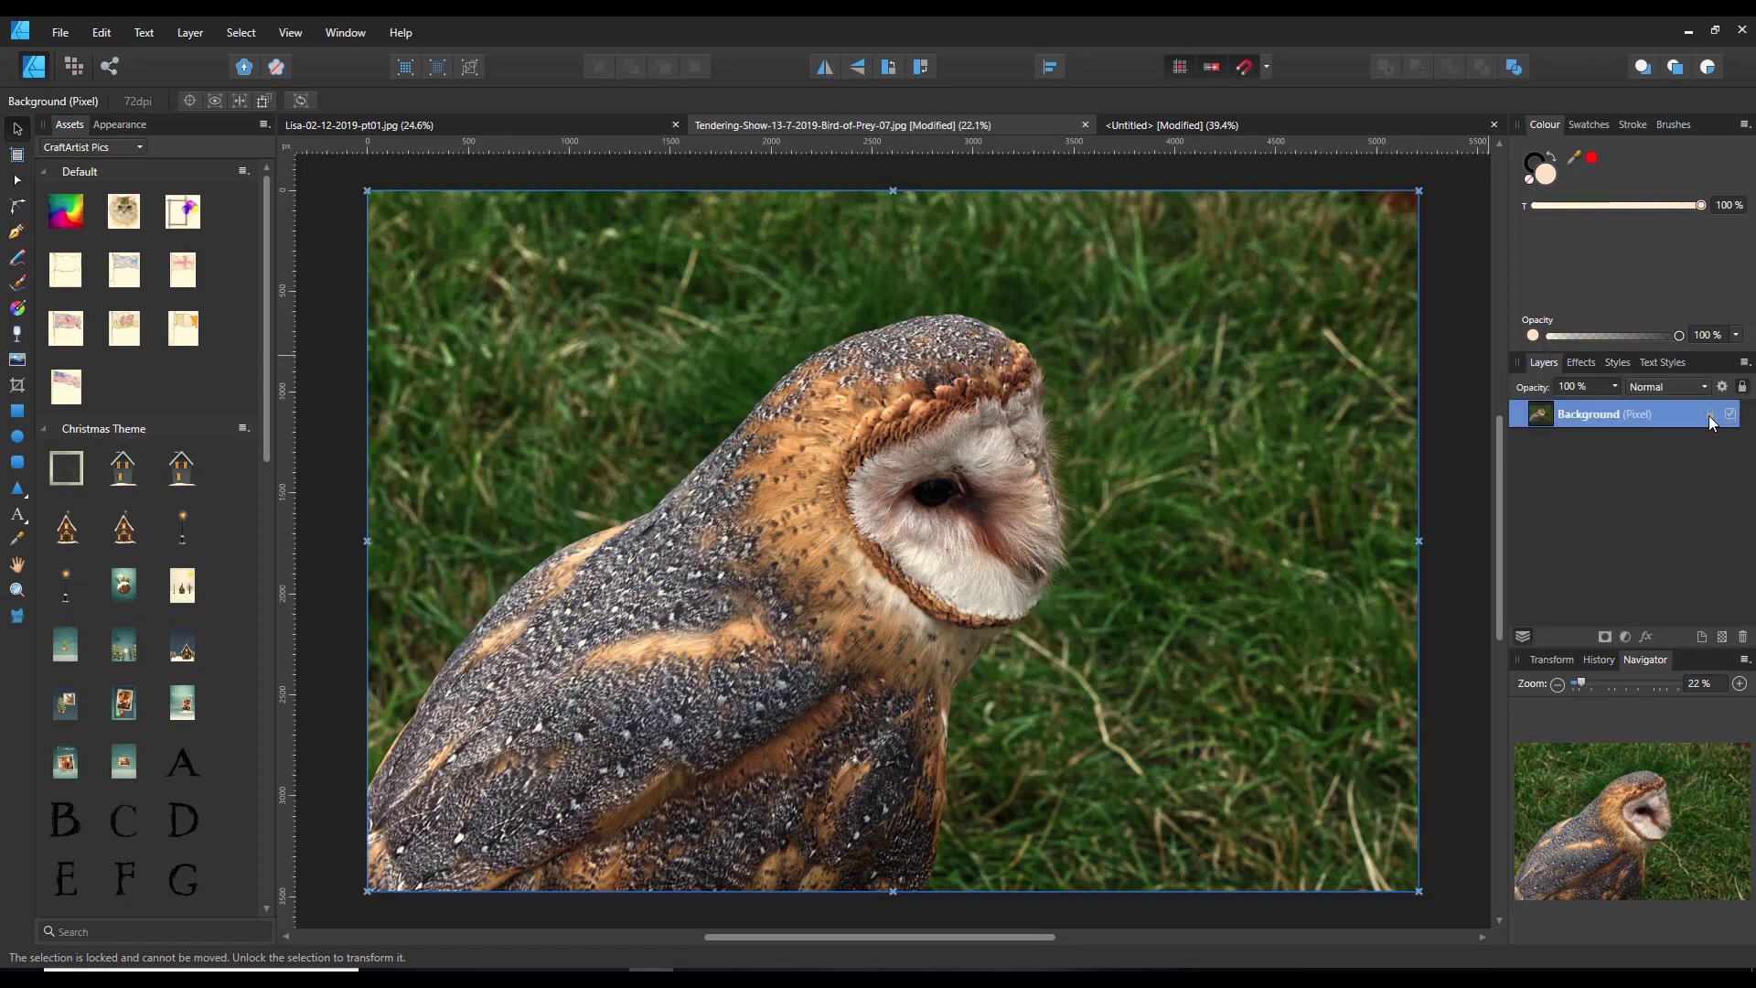
pyautogui.click(1710, 417)
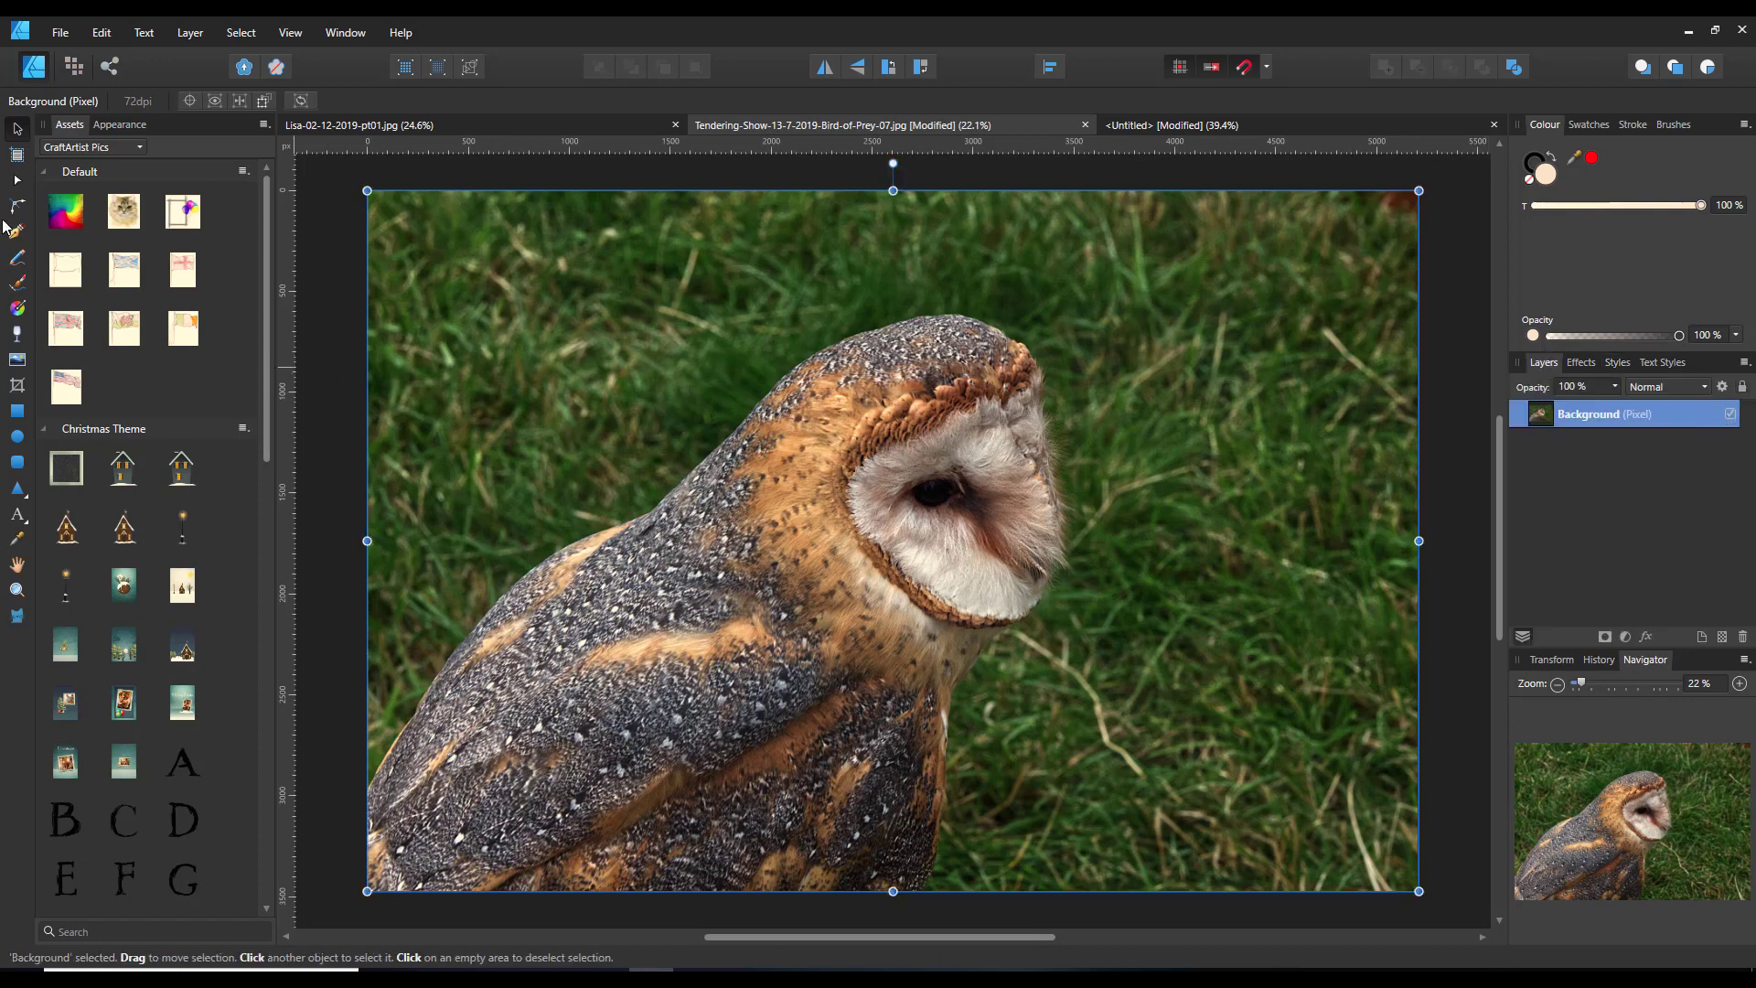
pyautogui.click(17, 387)
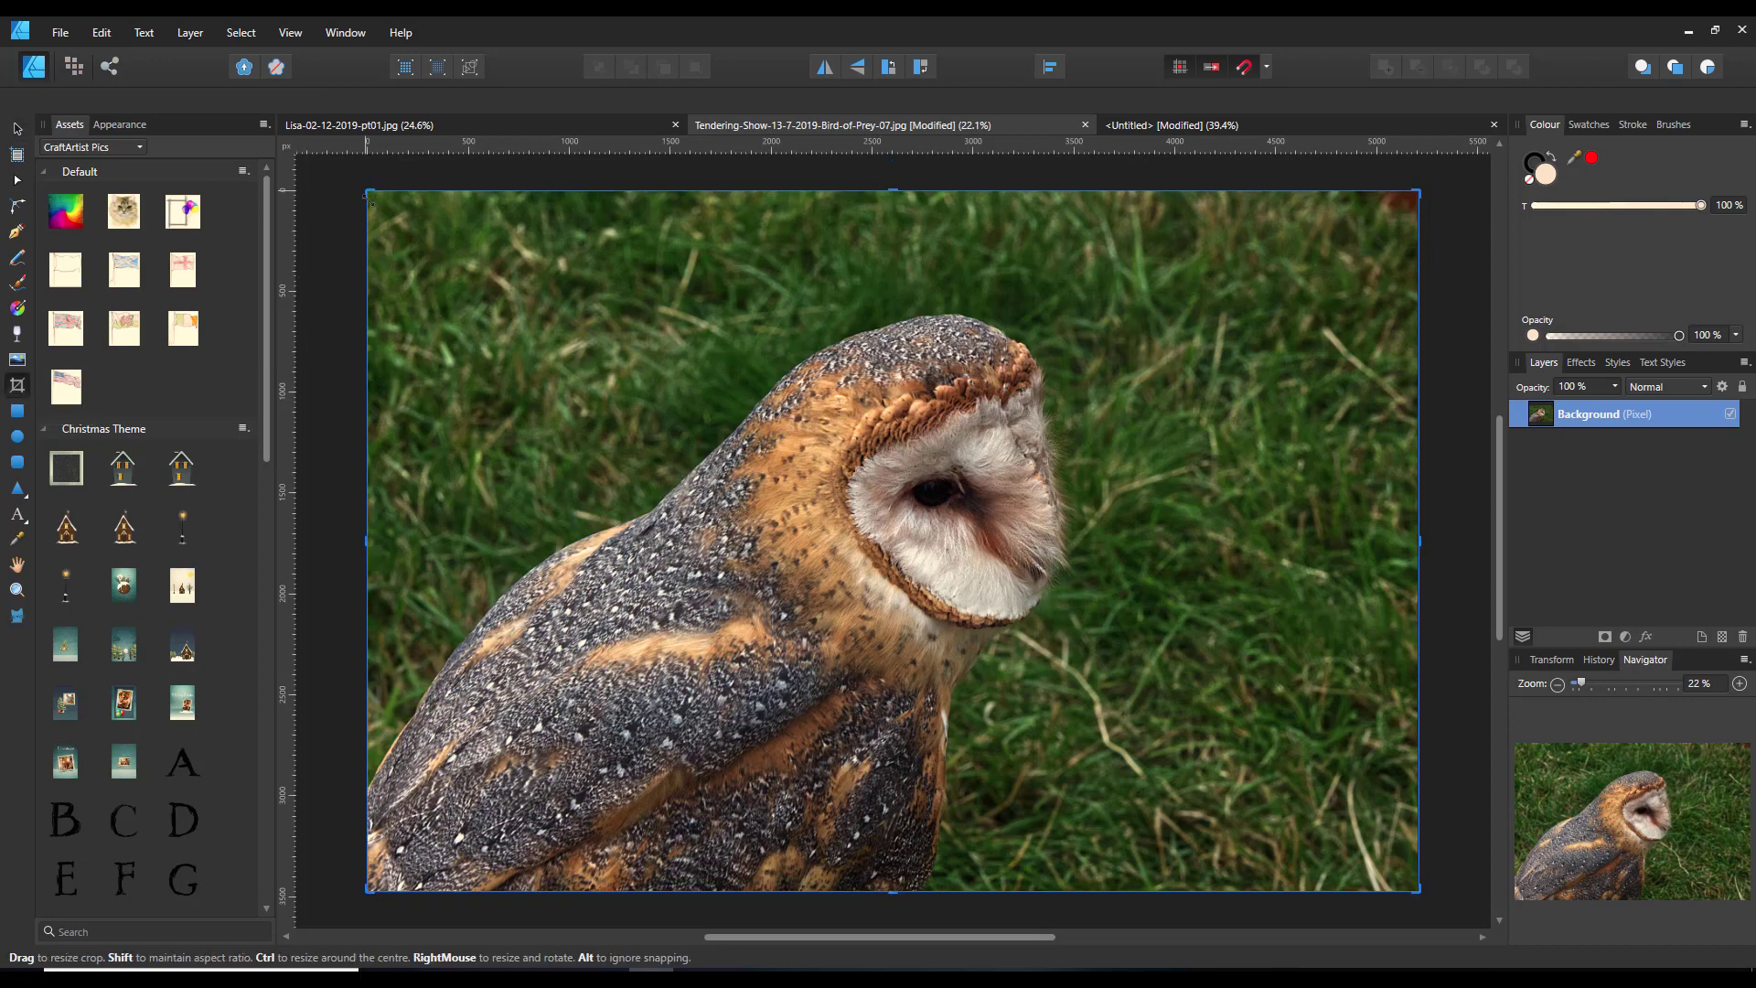
pyautogui.moveTo(368, 192); pyautogui.dragTo(526, 561)
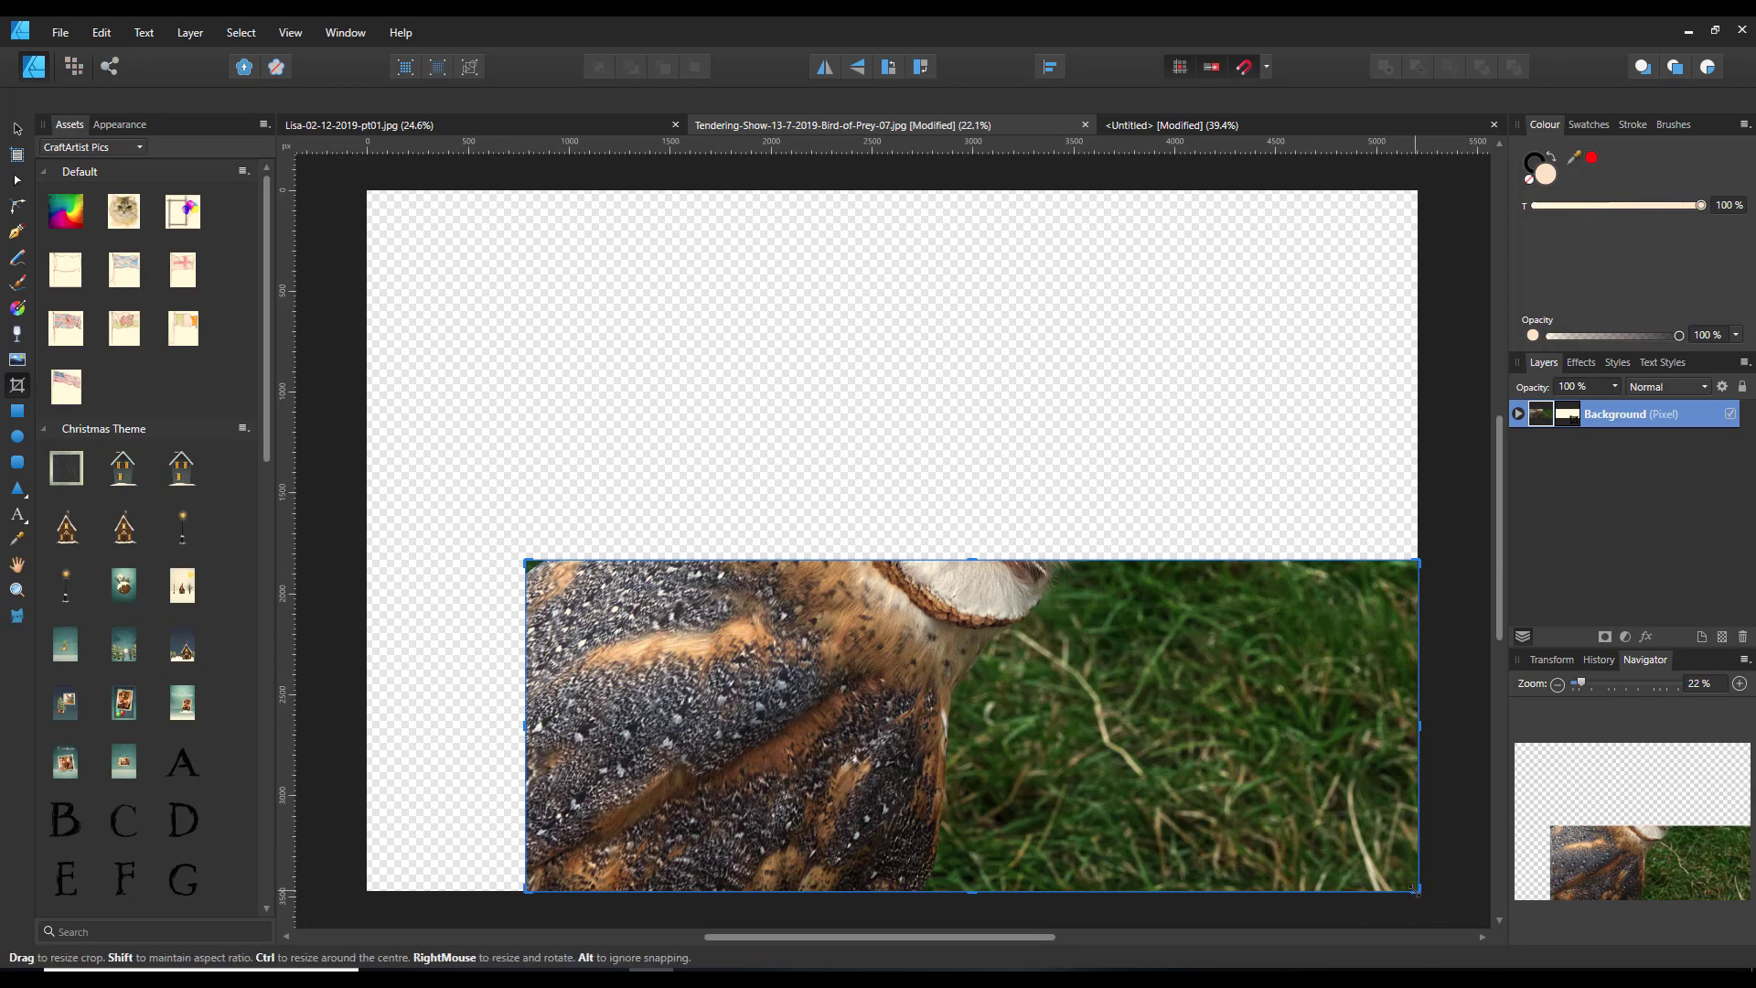
pyautogui.moveTo(1418, 890); pyautogui.dragTo(875, 839)
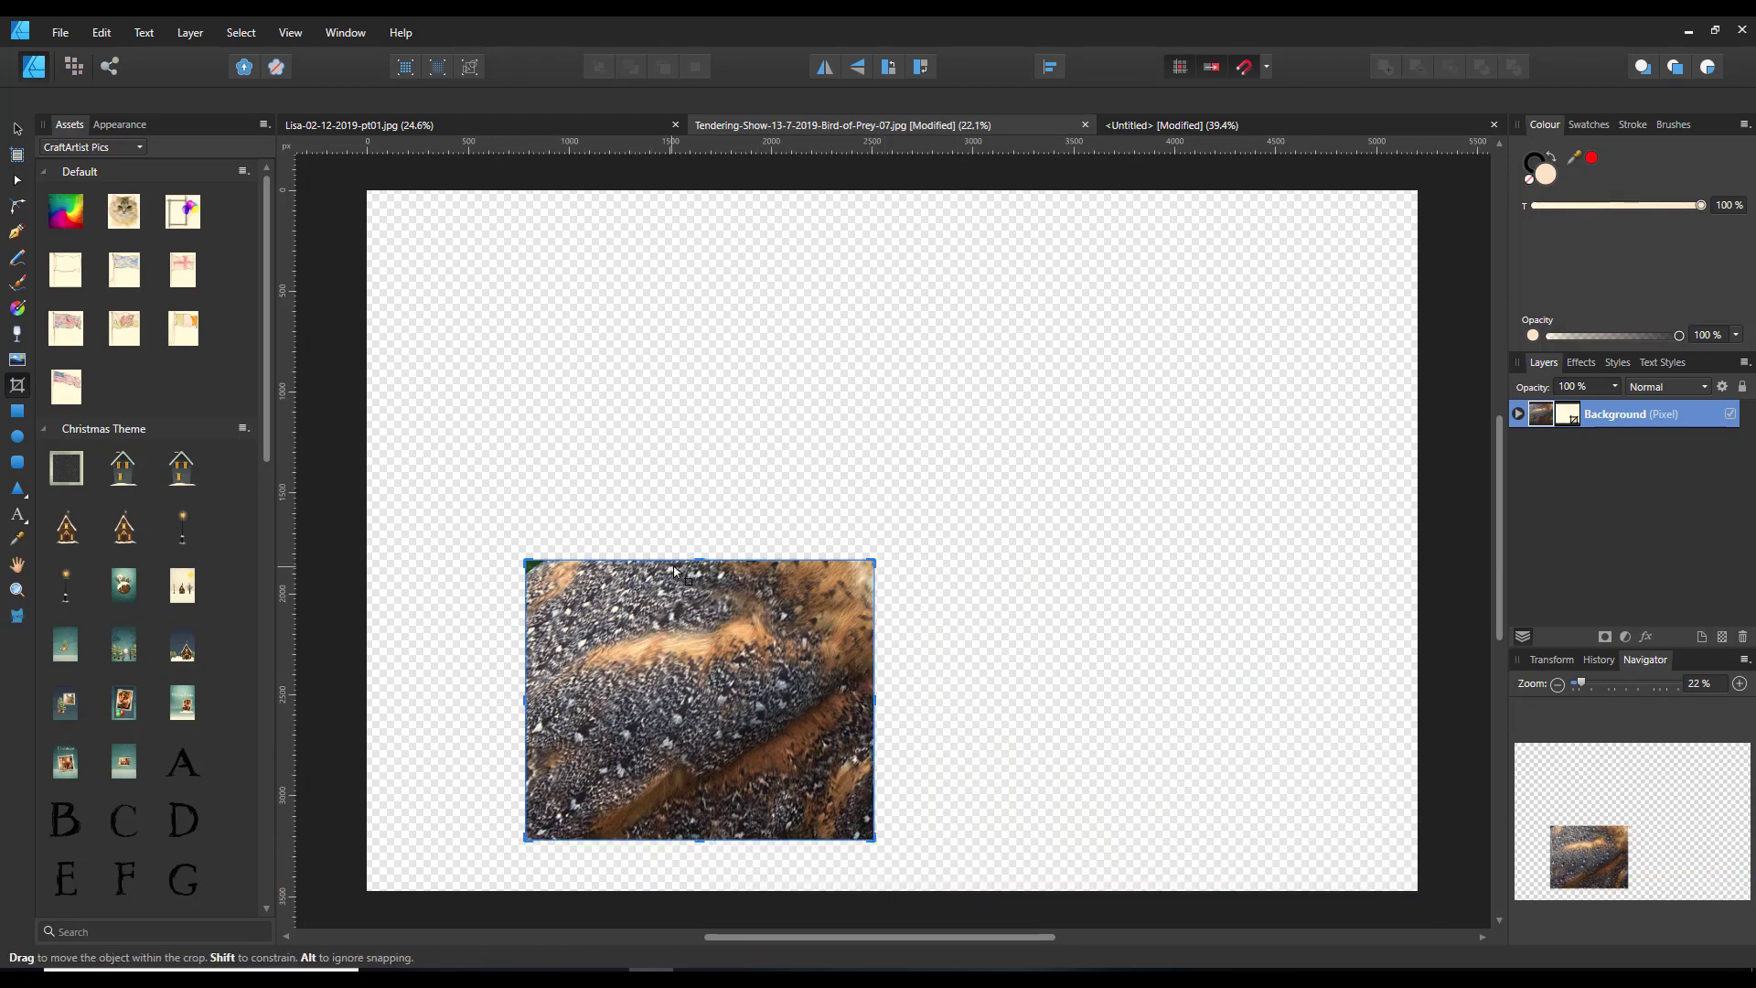
pyautogui.moveTo(699, 562); pyautogui.dragTo(702, 554)
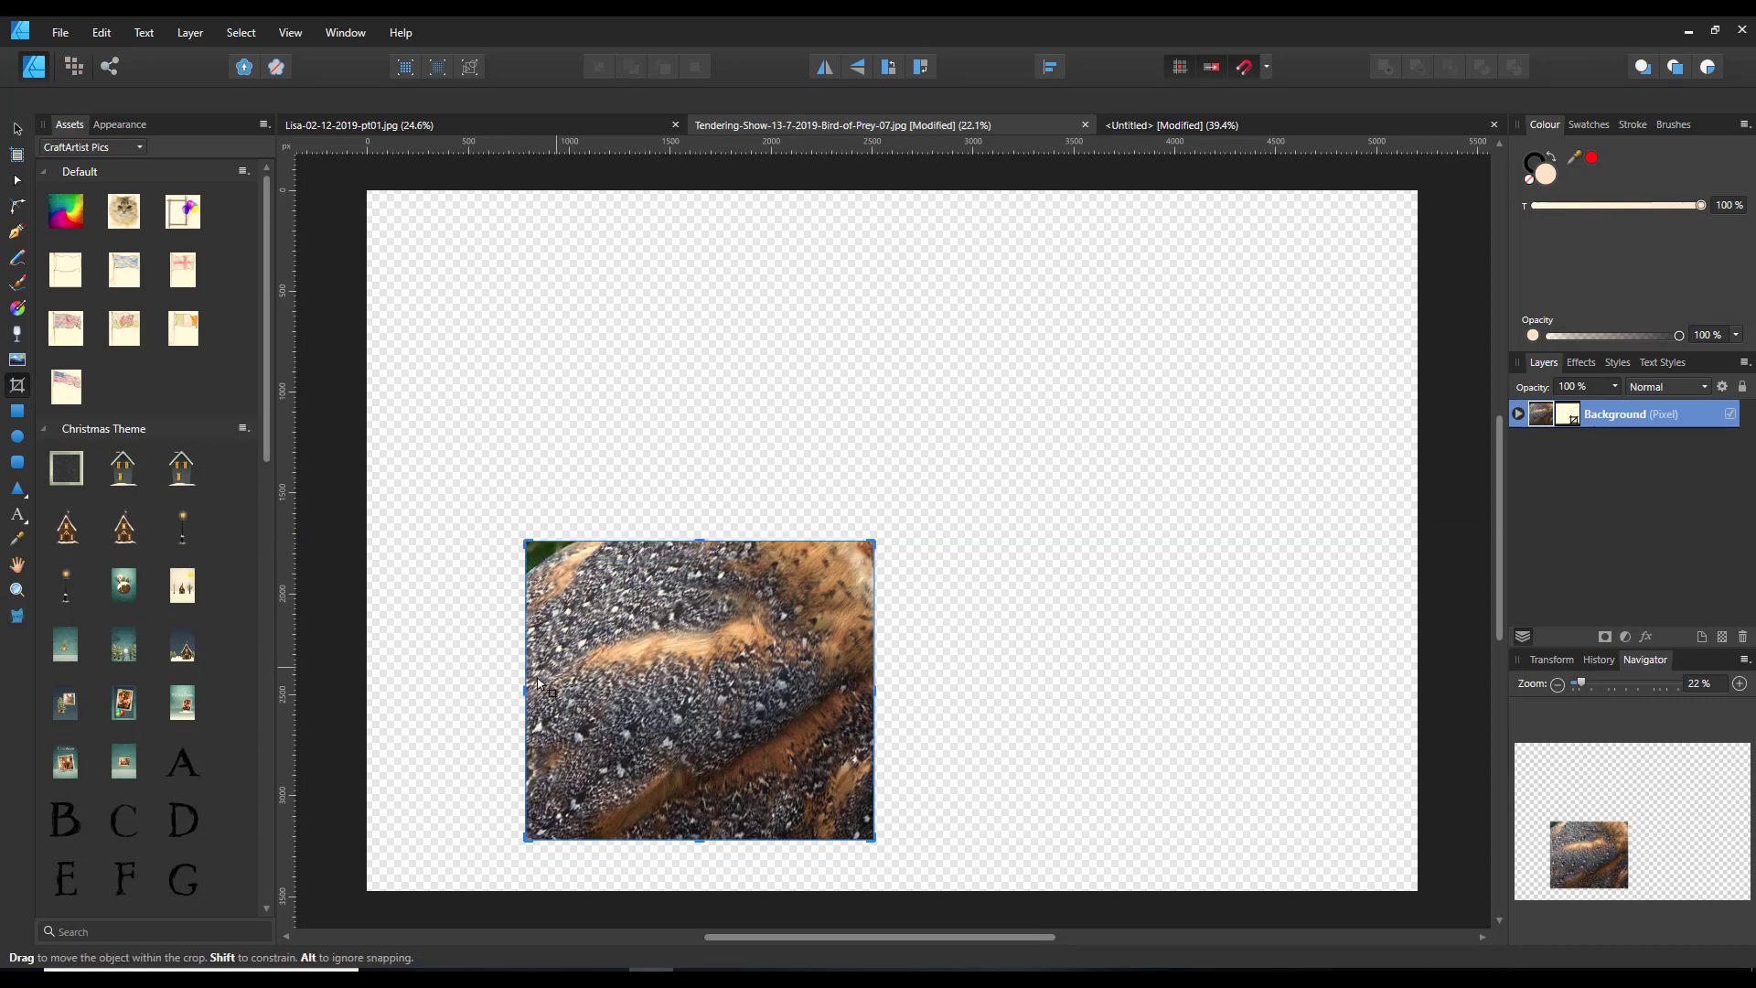
pyautogui.moveTo(523, 688); pyautogui.dragTo(539, 689)
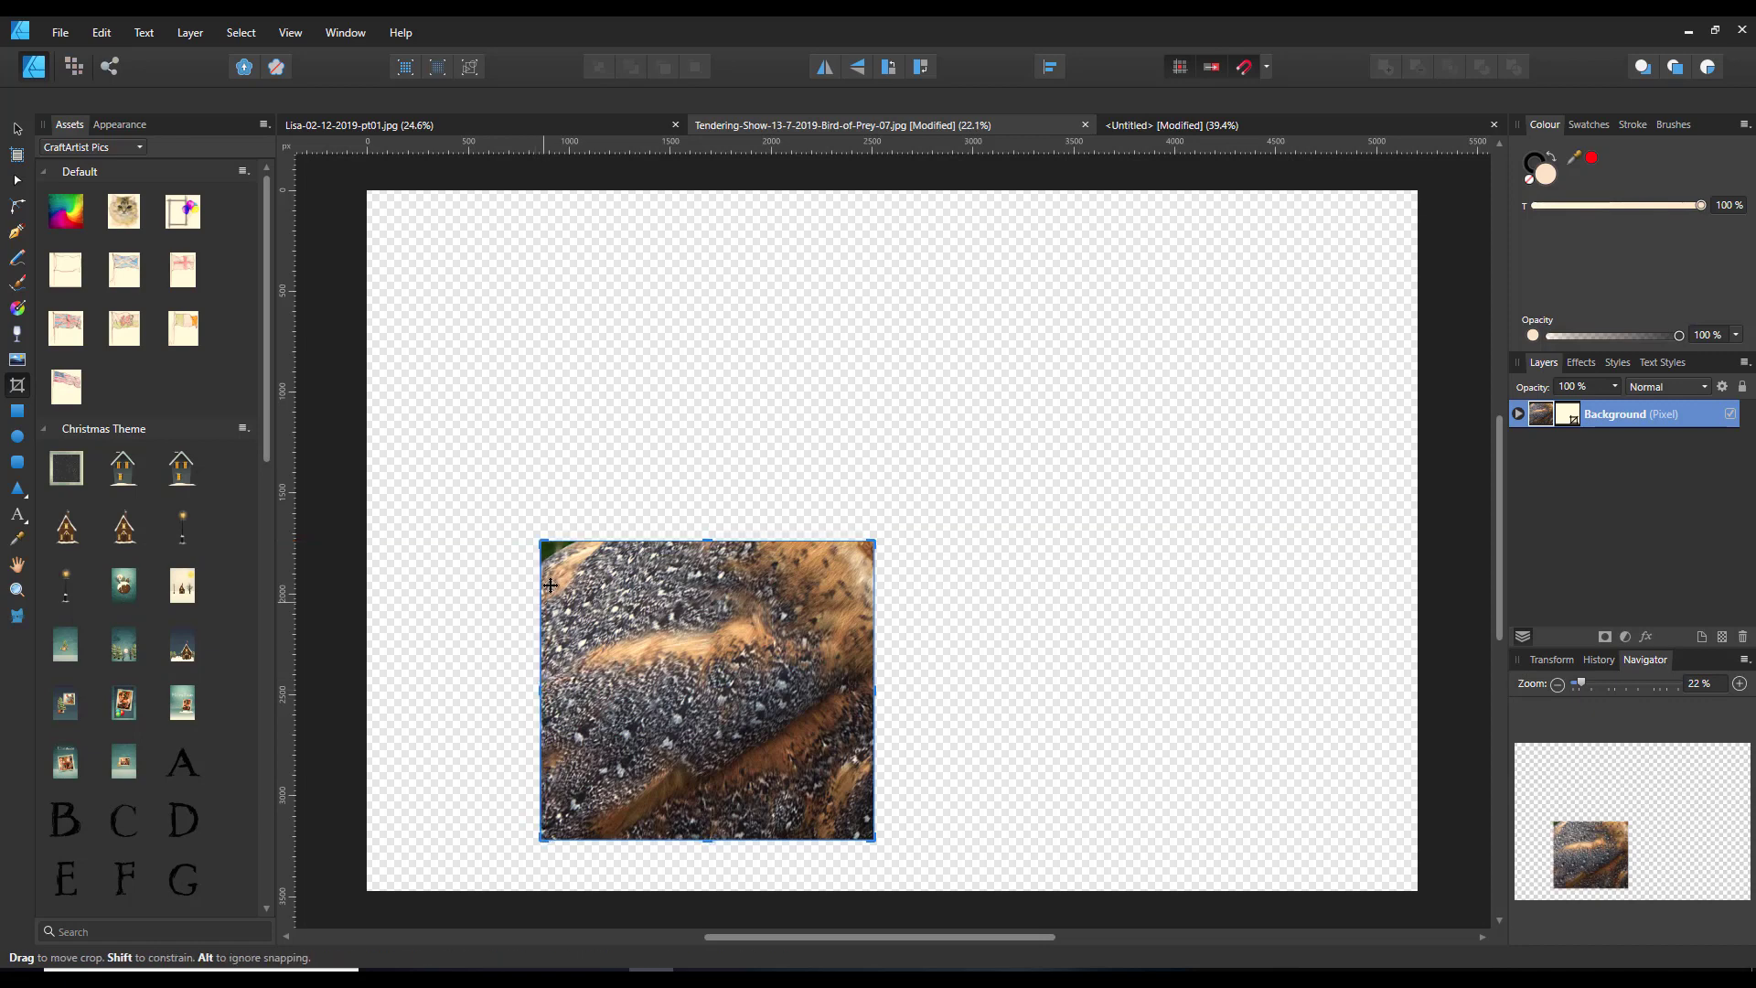
pyautogui.moveTo(707, 540); pyautogui.dragTo(707, 557)
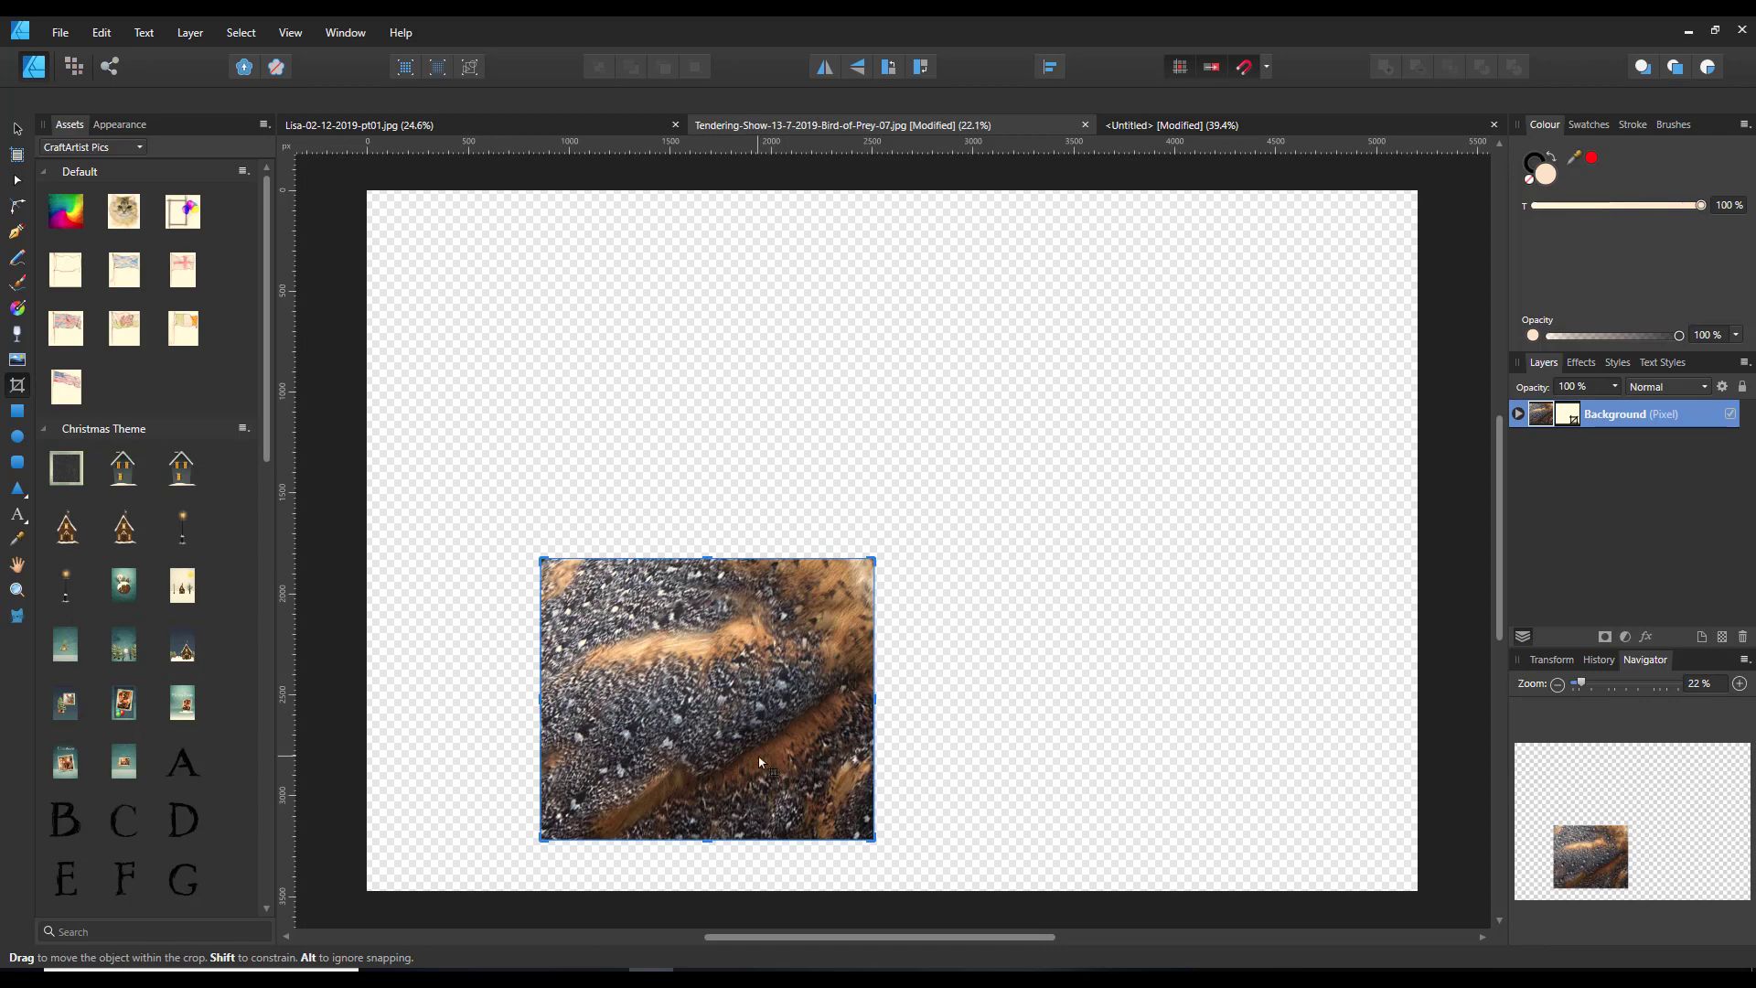
# Move the feather crop to the page's top-left and enlarge it to fill the page
pyautogui.click(16, 129)
pyautogui.moveTo(699, 736); pyautogui.dragTo(530, 372)
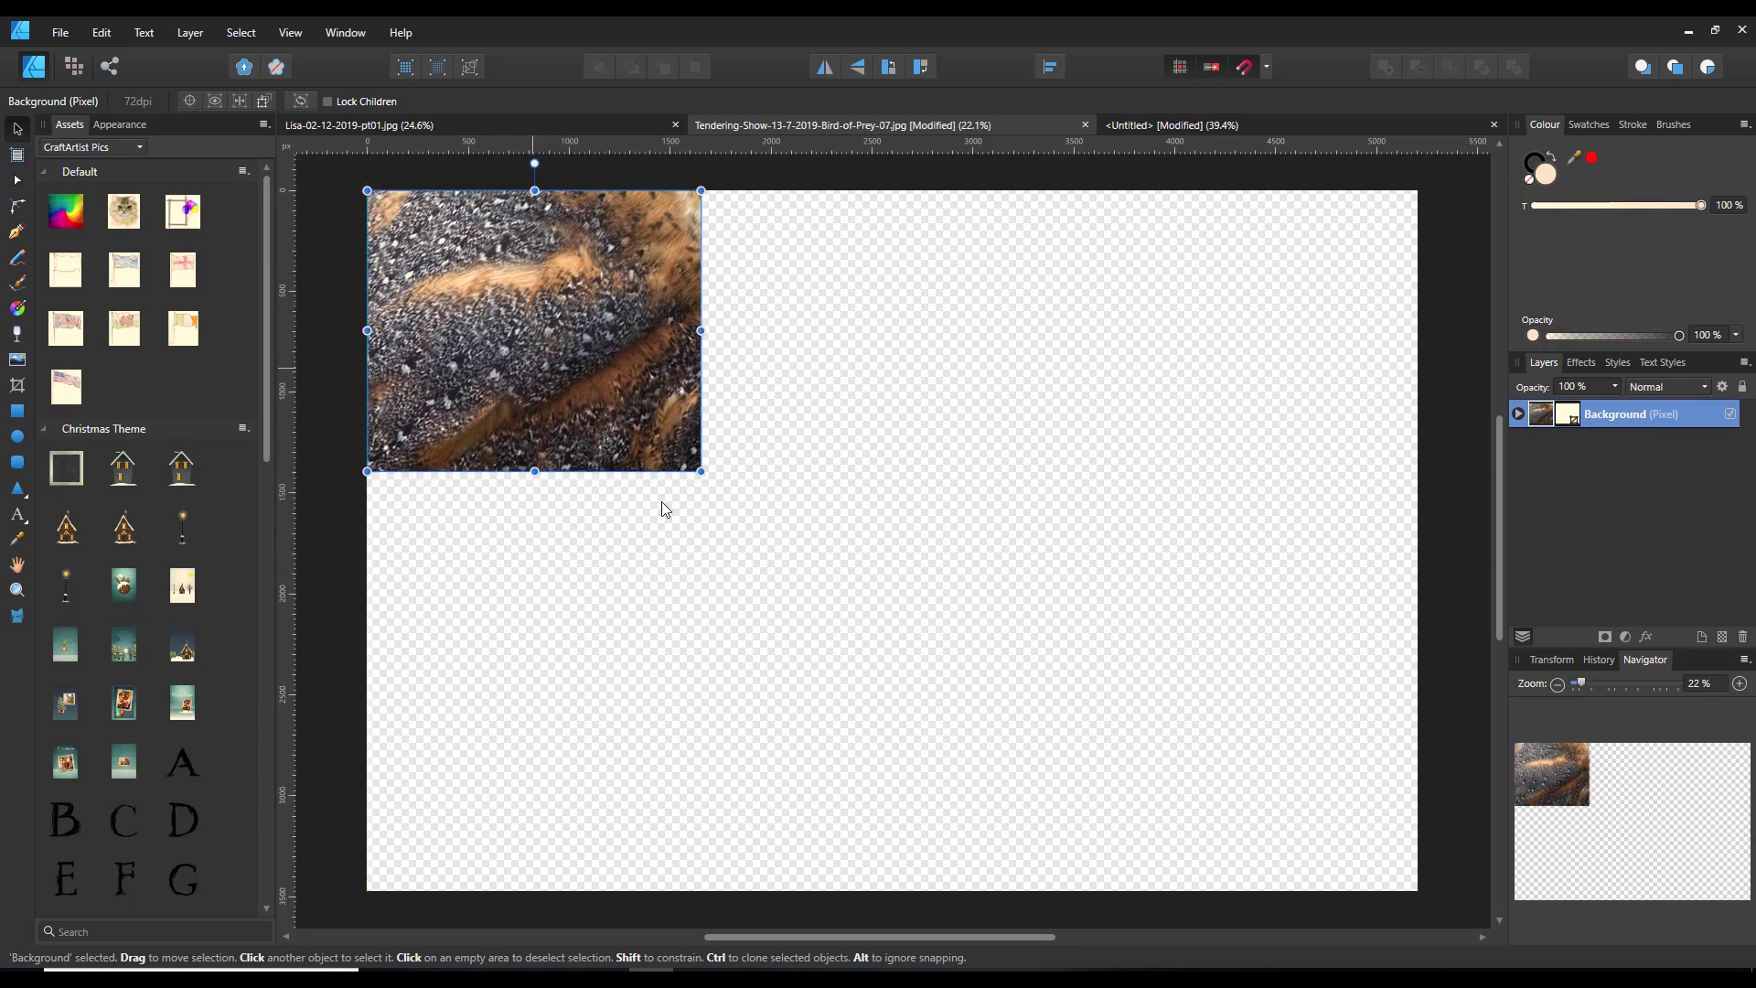
pyautogui.moveTo(703, 472); pyautogui.dragTo(1276, 803)
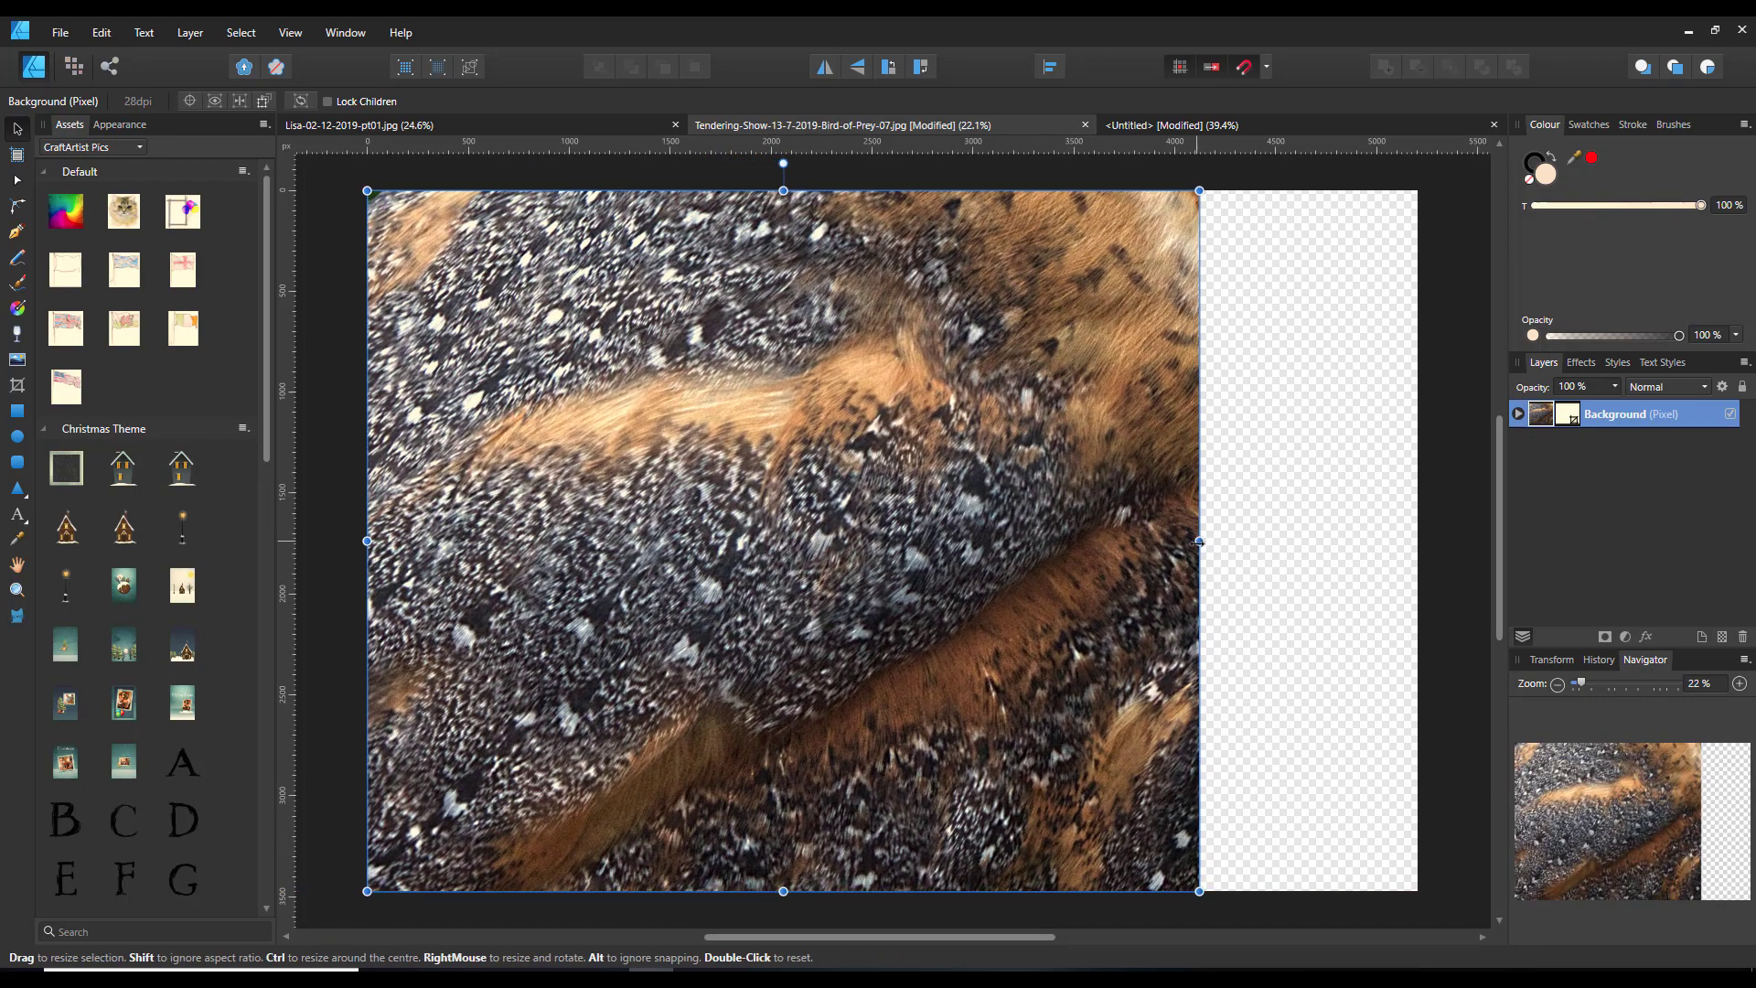
pyautogui.moveTo(1202, 539); pyautogui.dragTo(1419, 540)
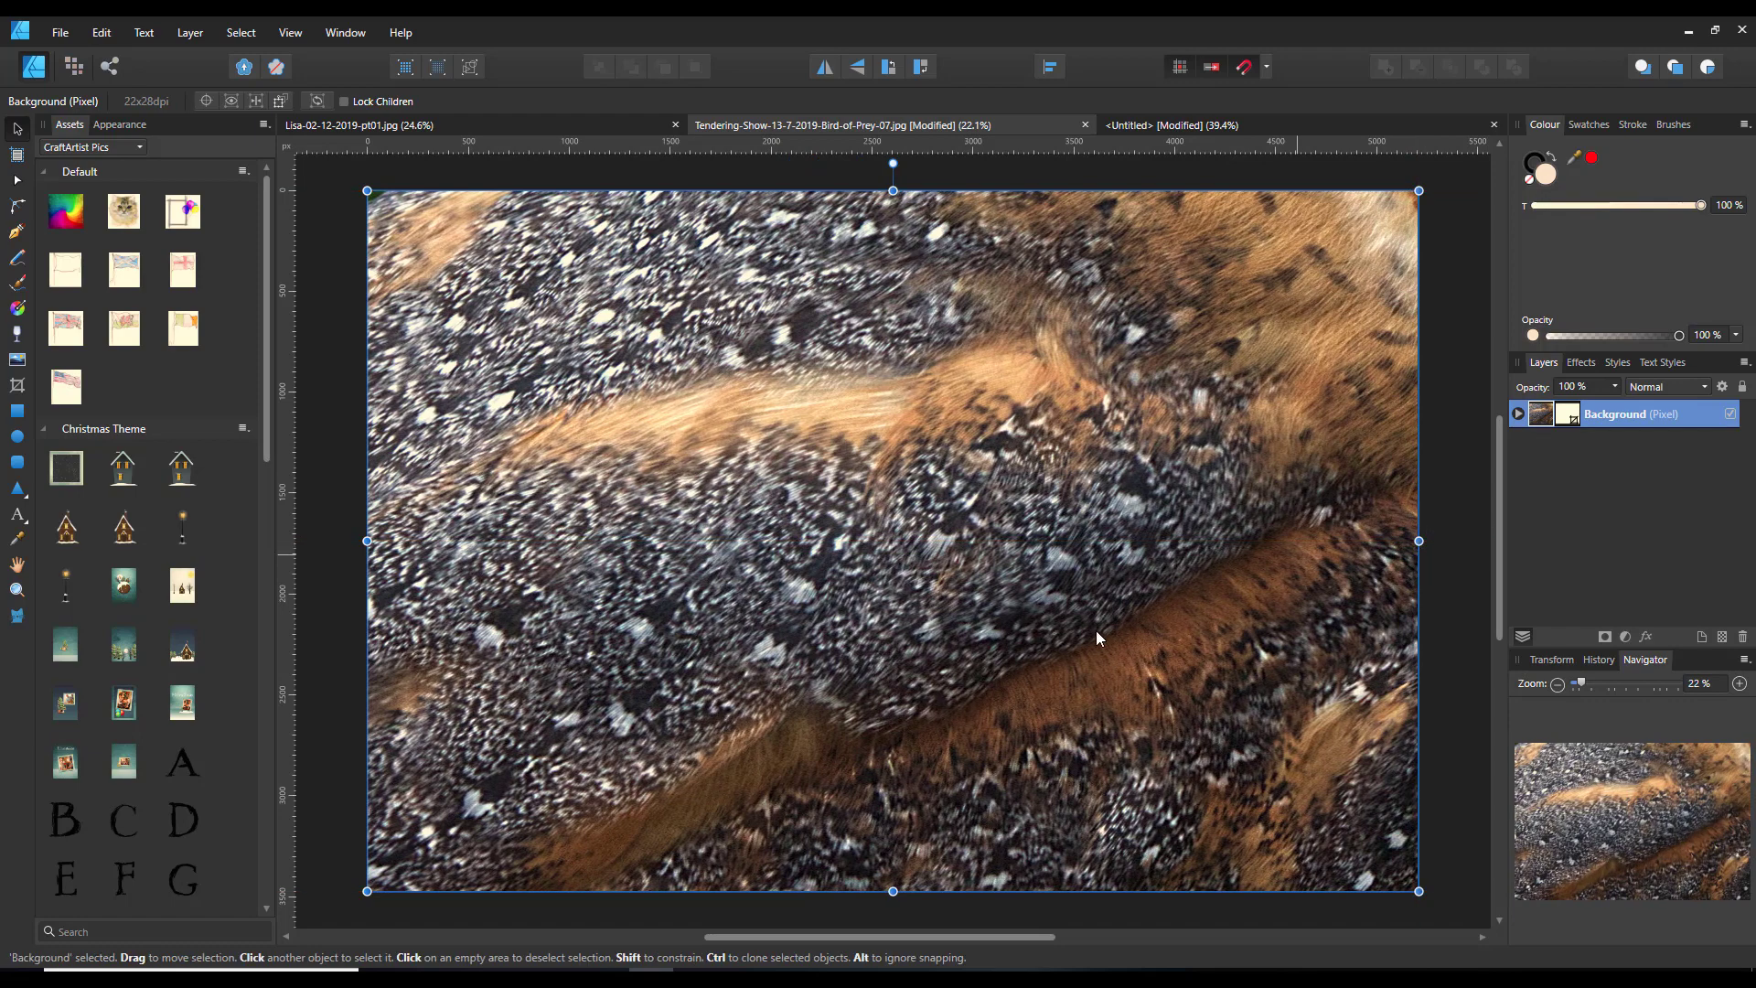
# Export the feather close-up as JPEG 'owl' into crops2, then go back to the Untitled document
pyautogui.click(60, 33)
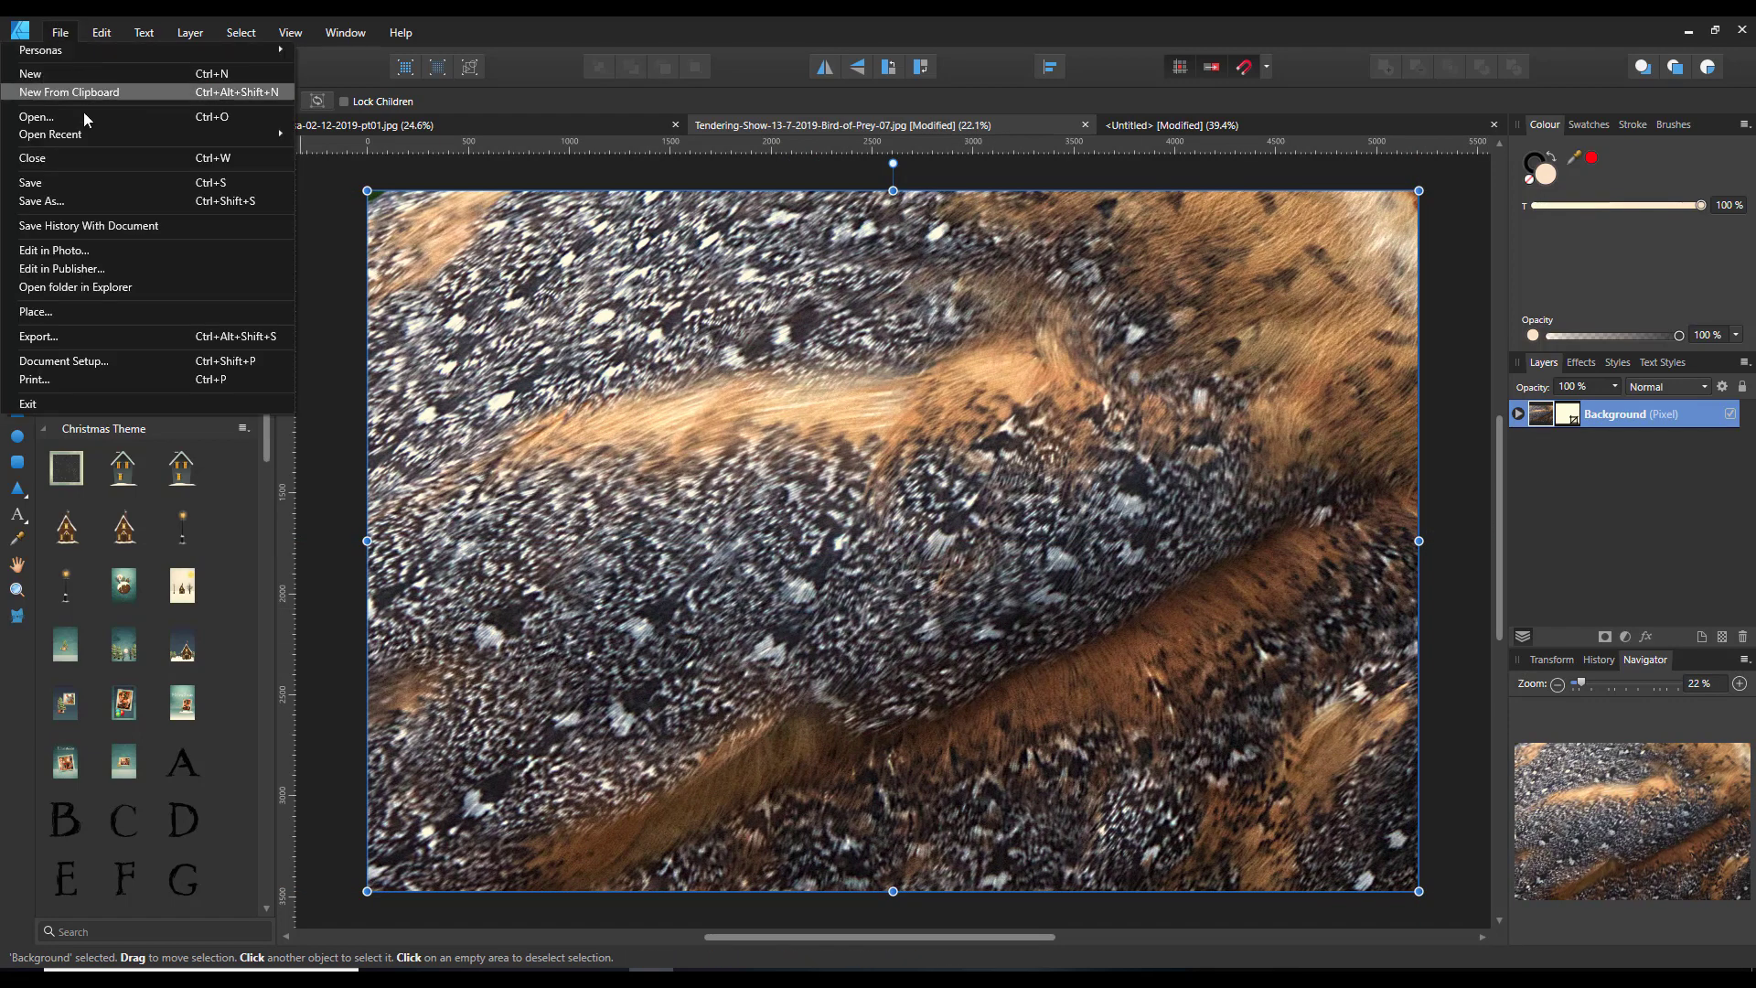
pyautogui.click(47, 335)
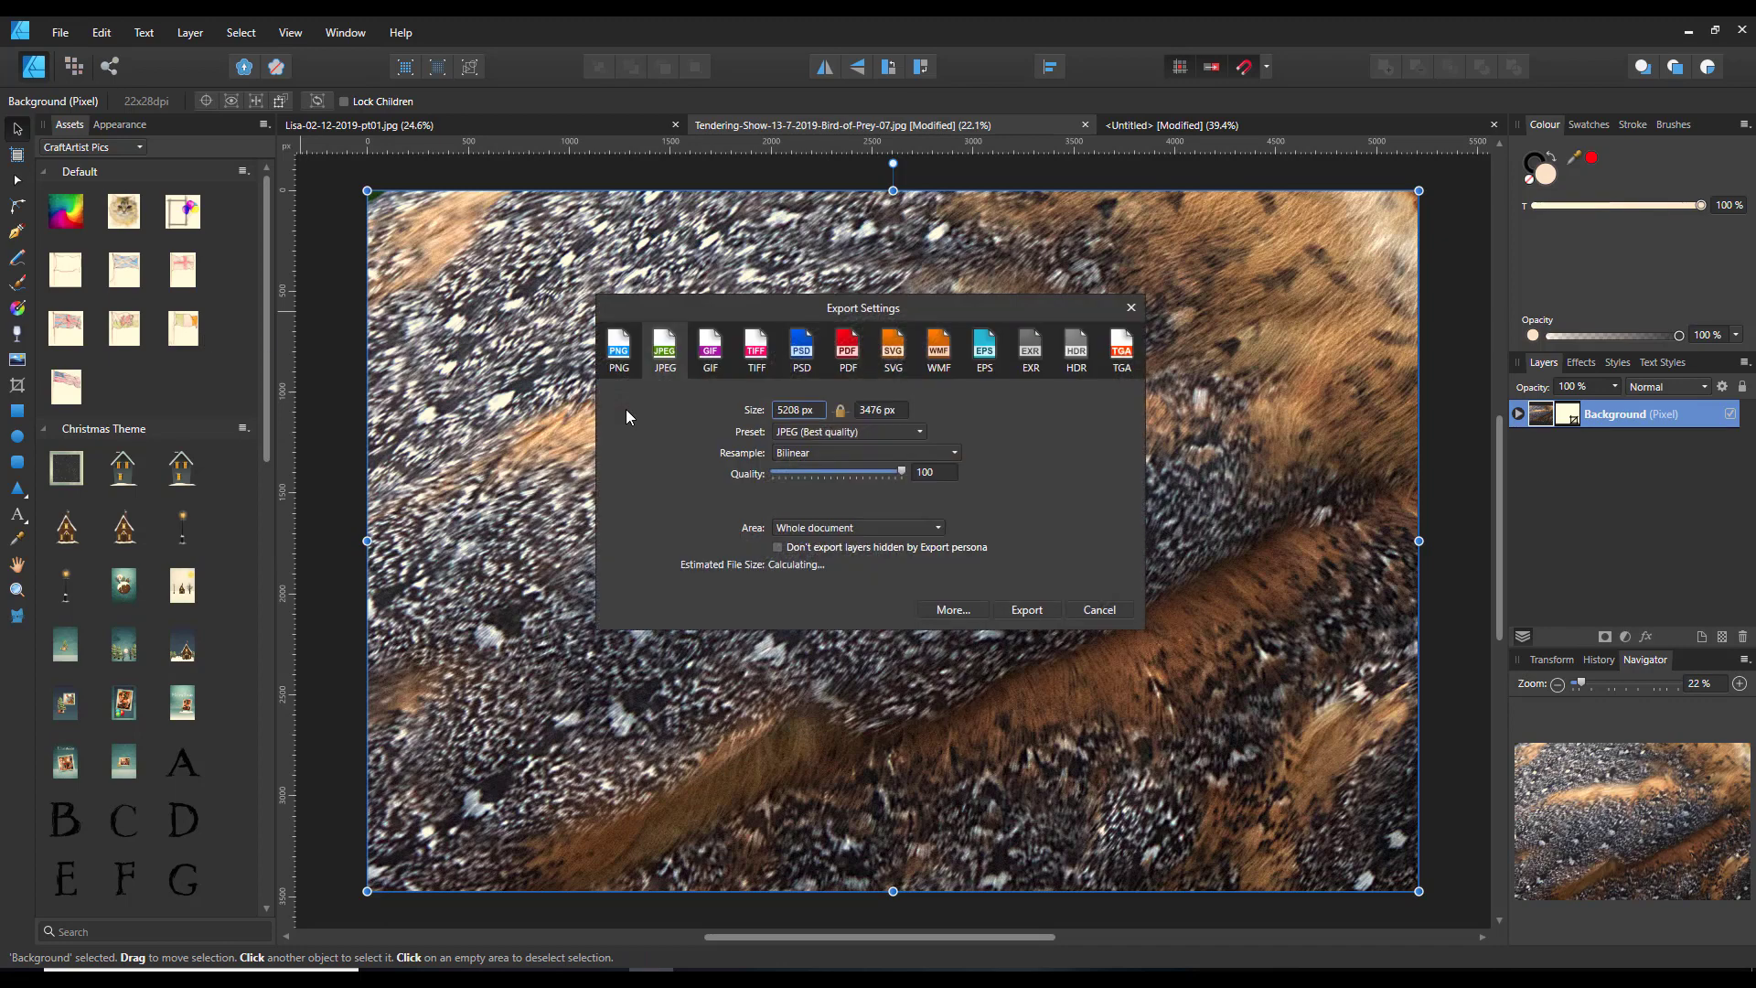
pyautogui.click(1022, 610)
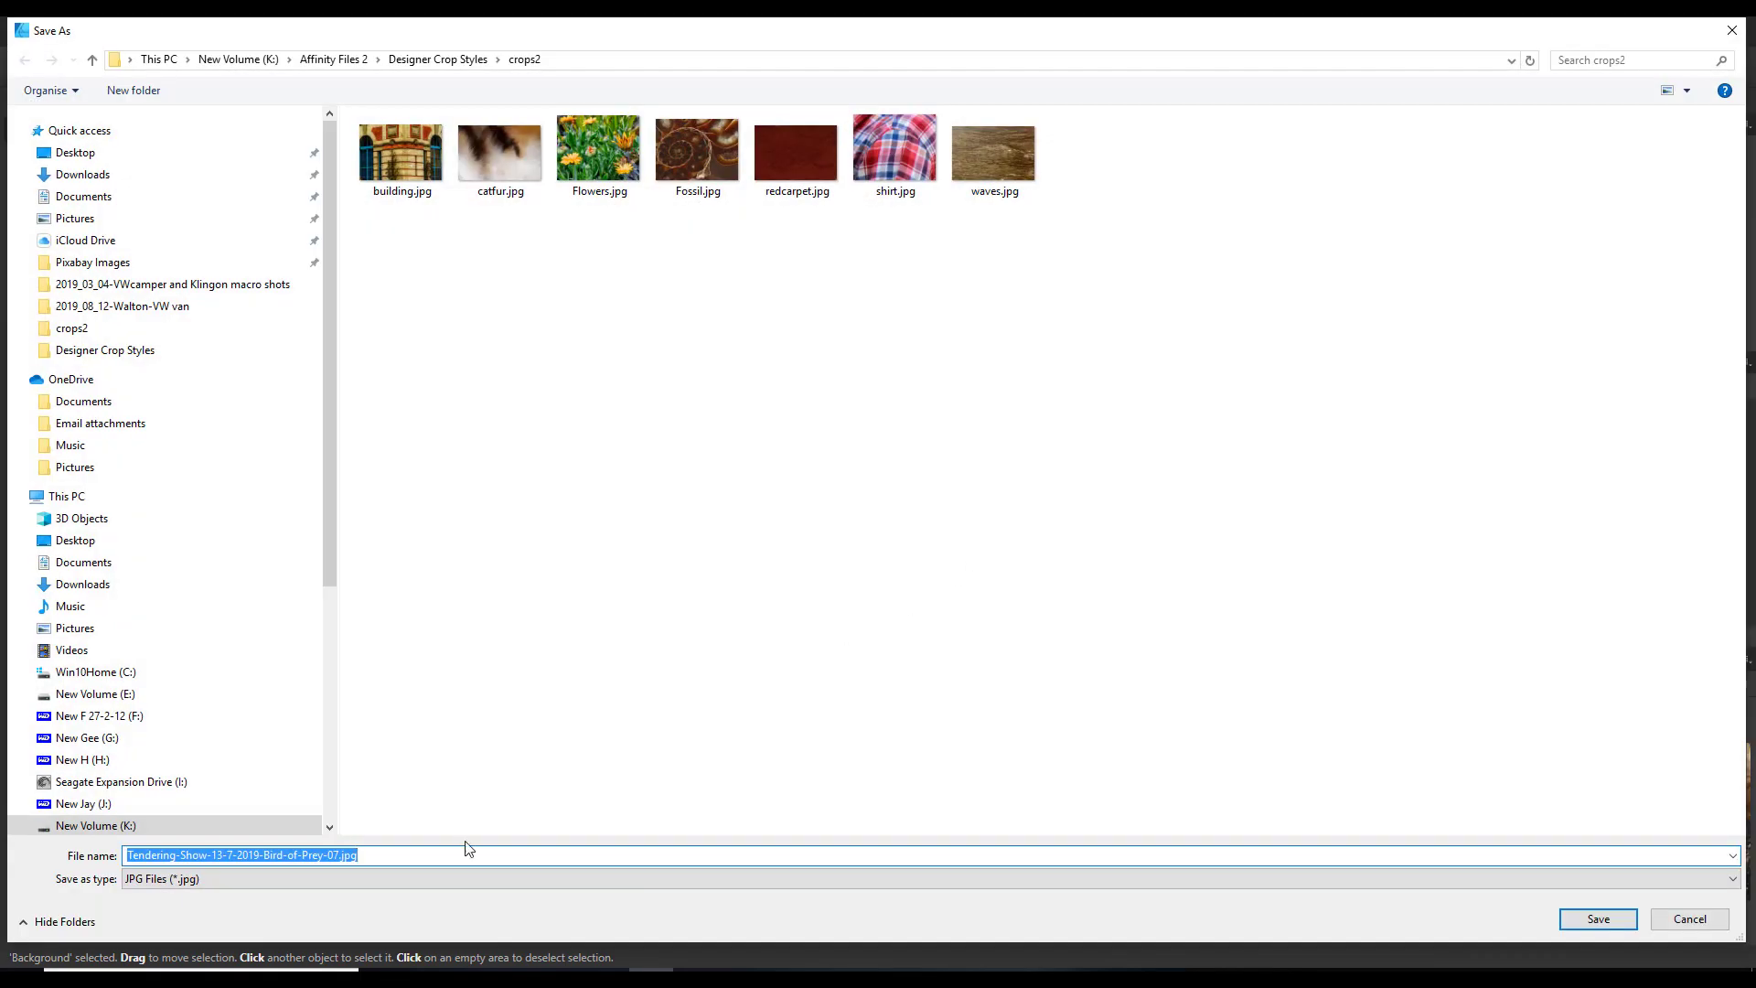
pyautogui.click(364, 854)
pyautogui.moveTo(364, 854); pyautogui.dragTo(117, 846)
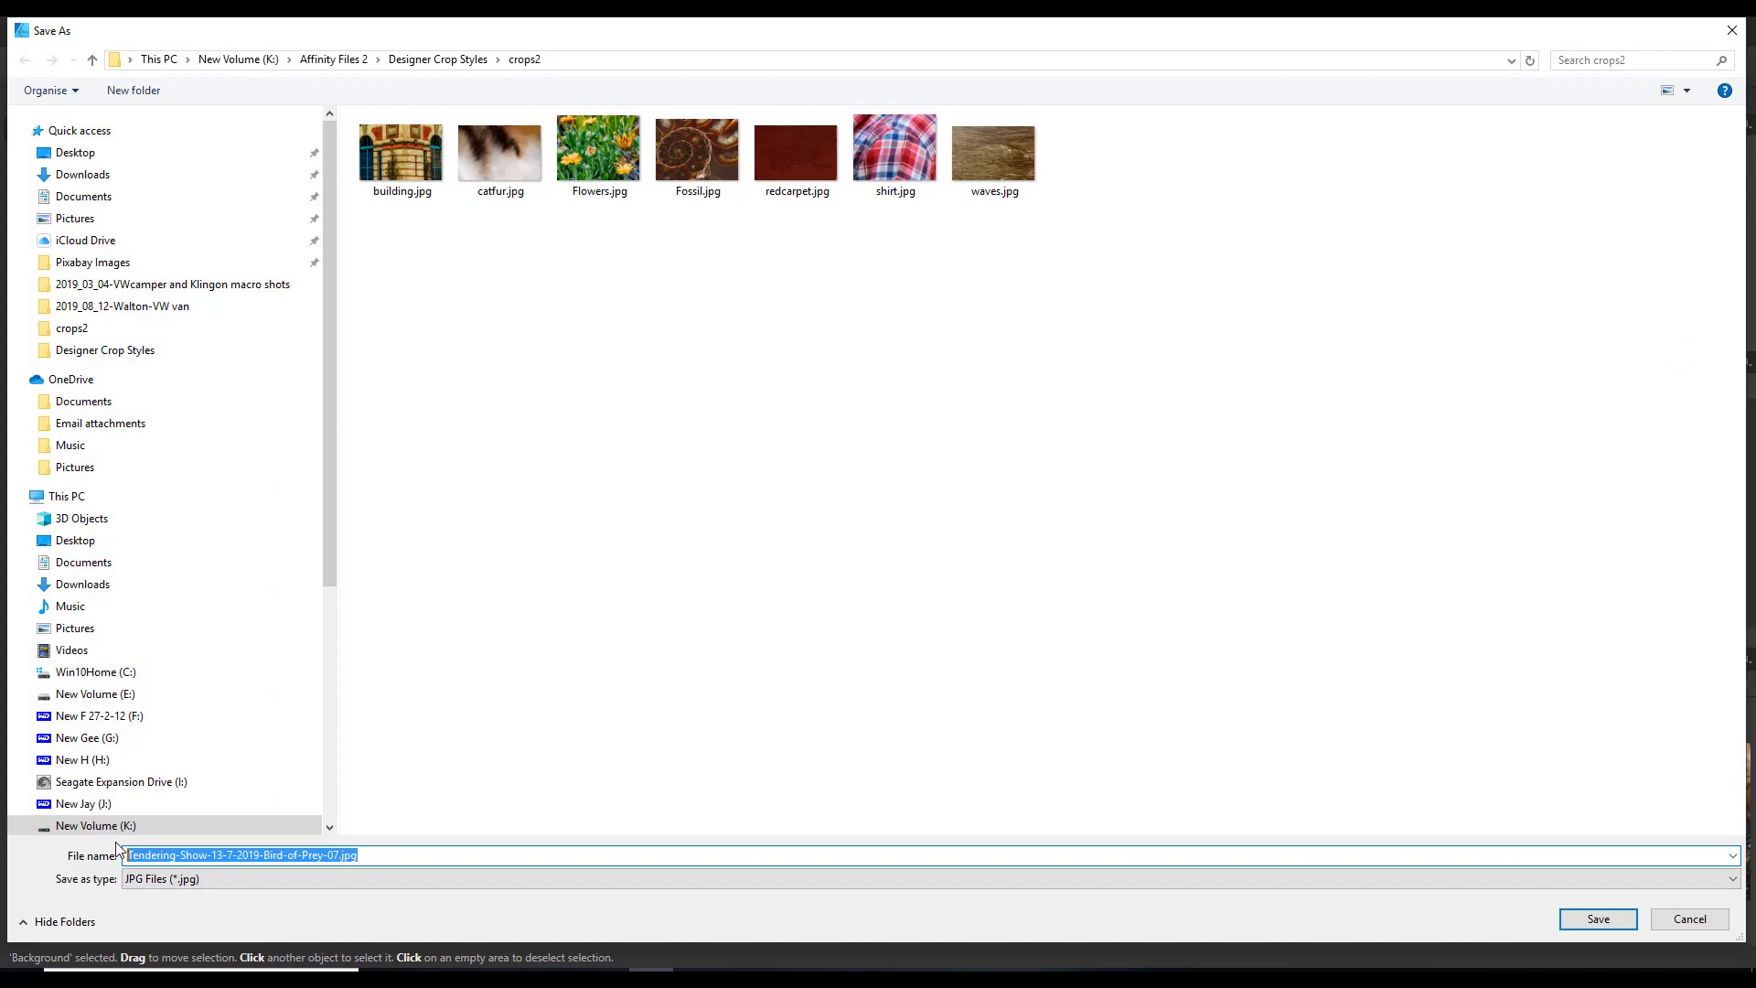
pyautogui.write('owl')
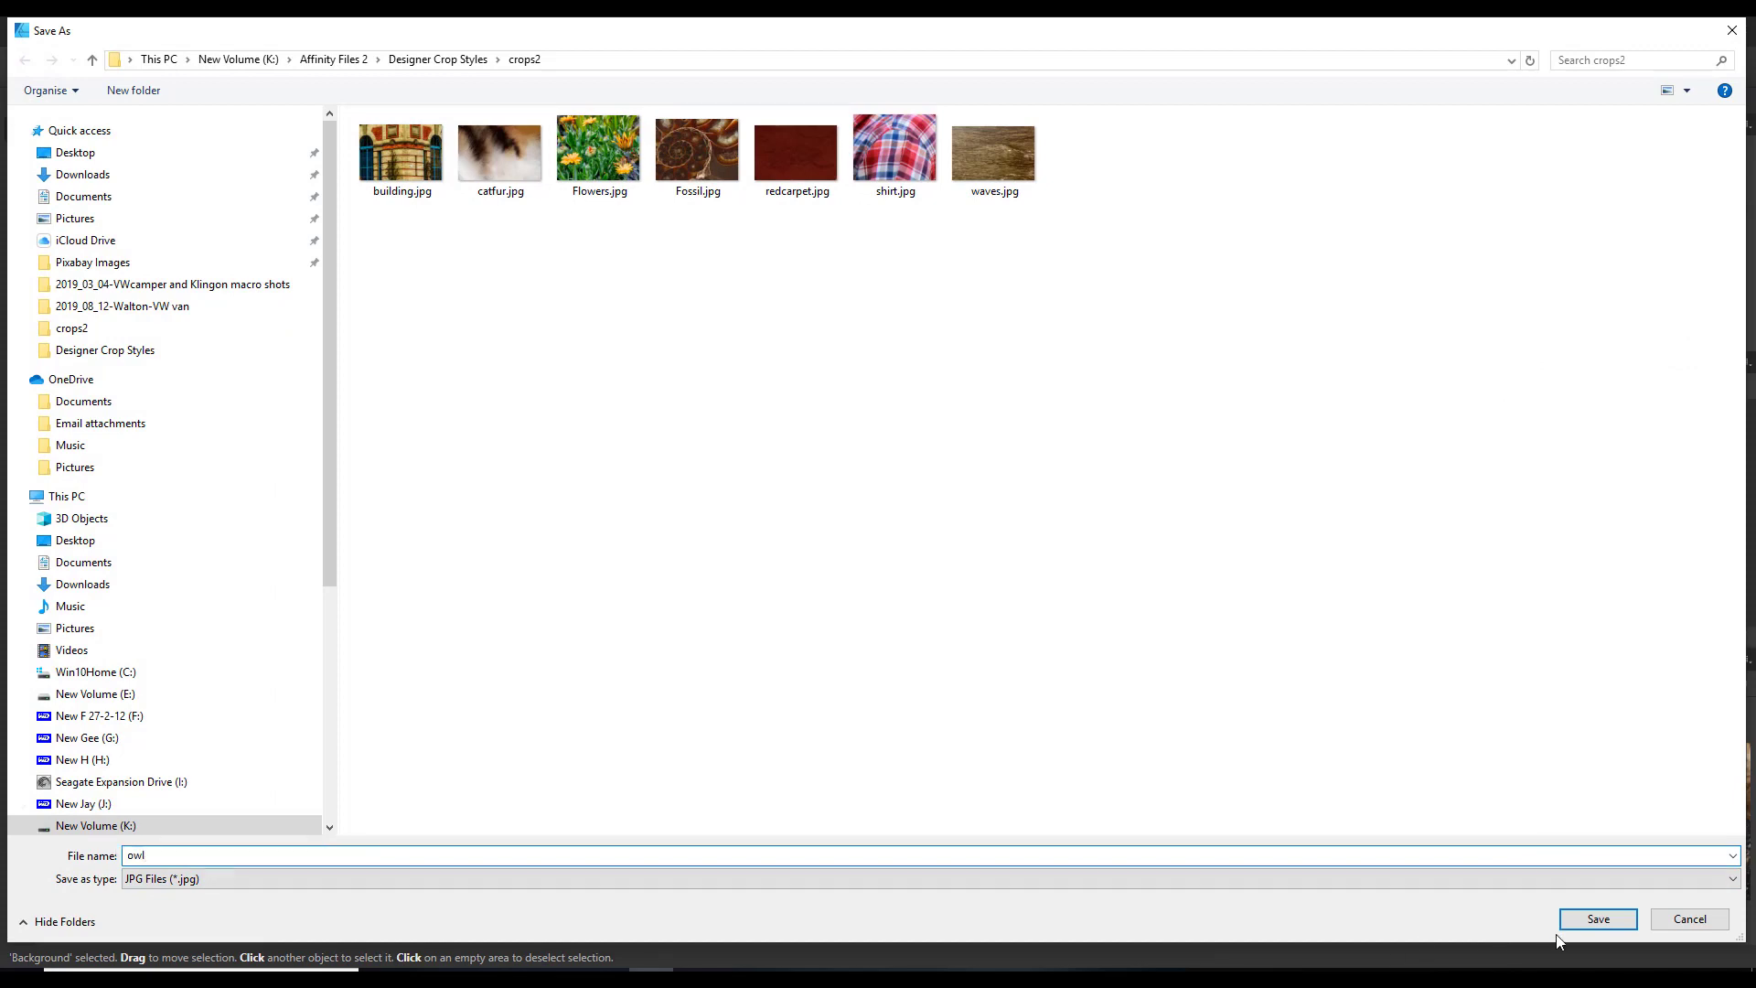
pyautogui.click(1589, 923)
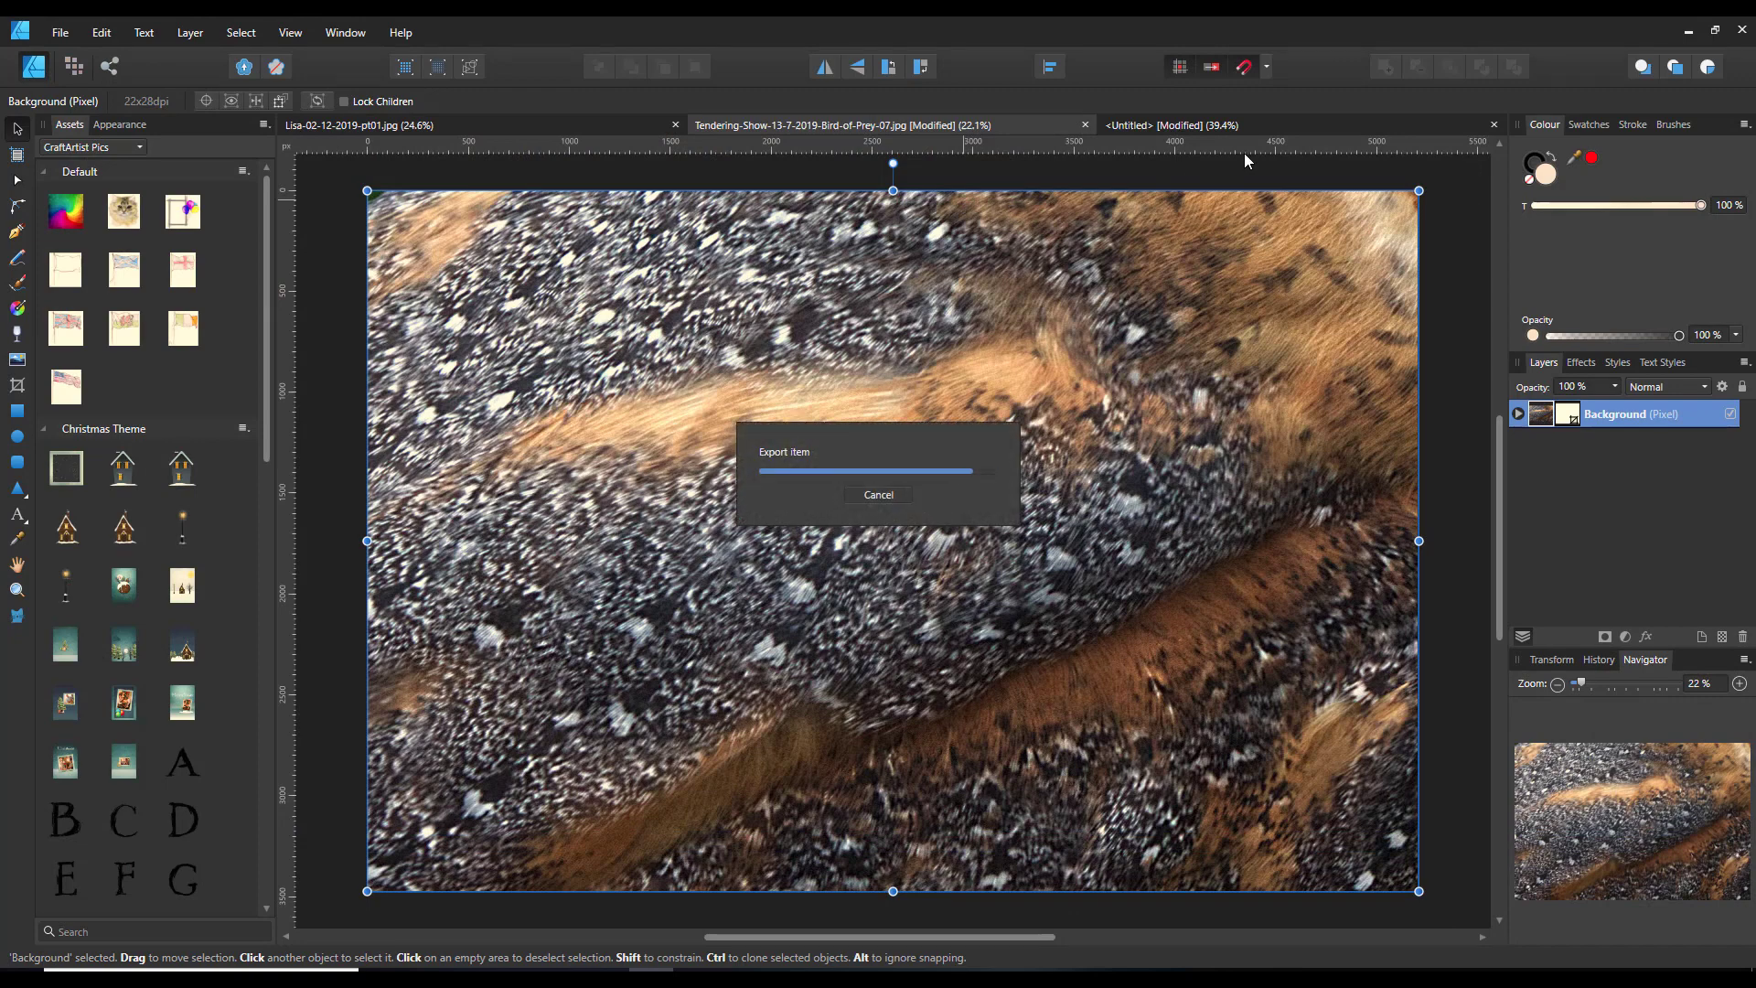
pyautogui.click(1259, 126)
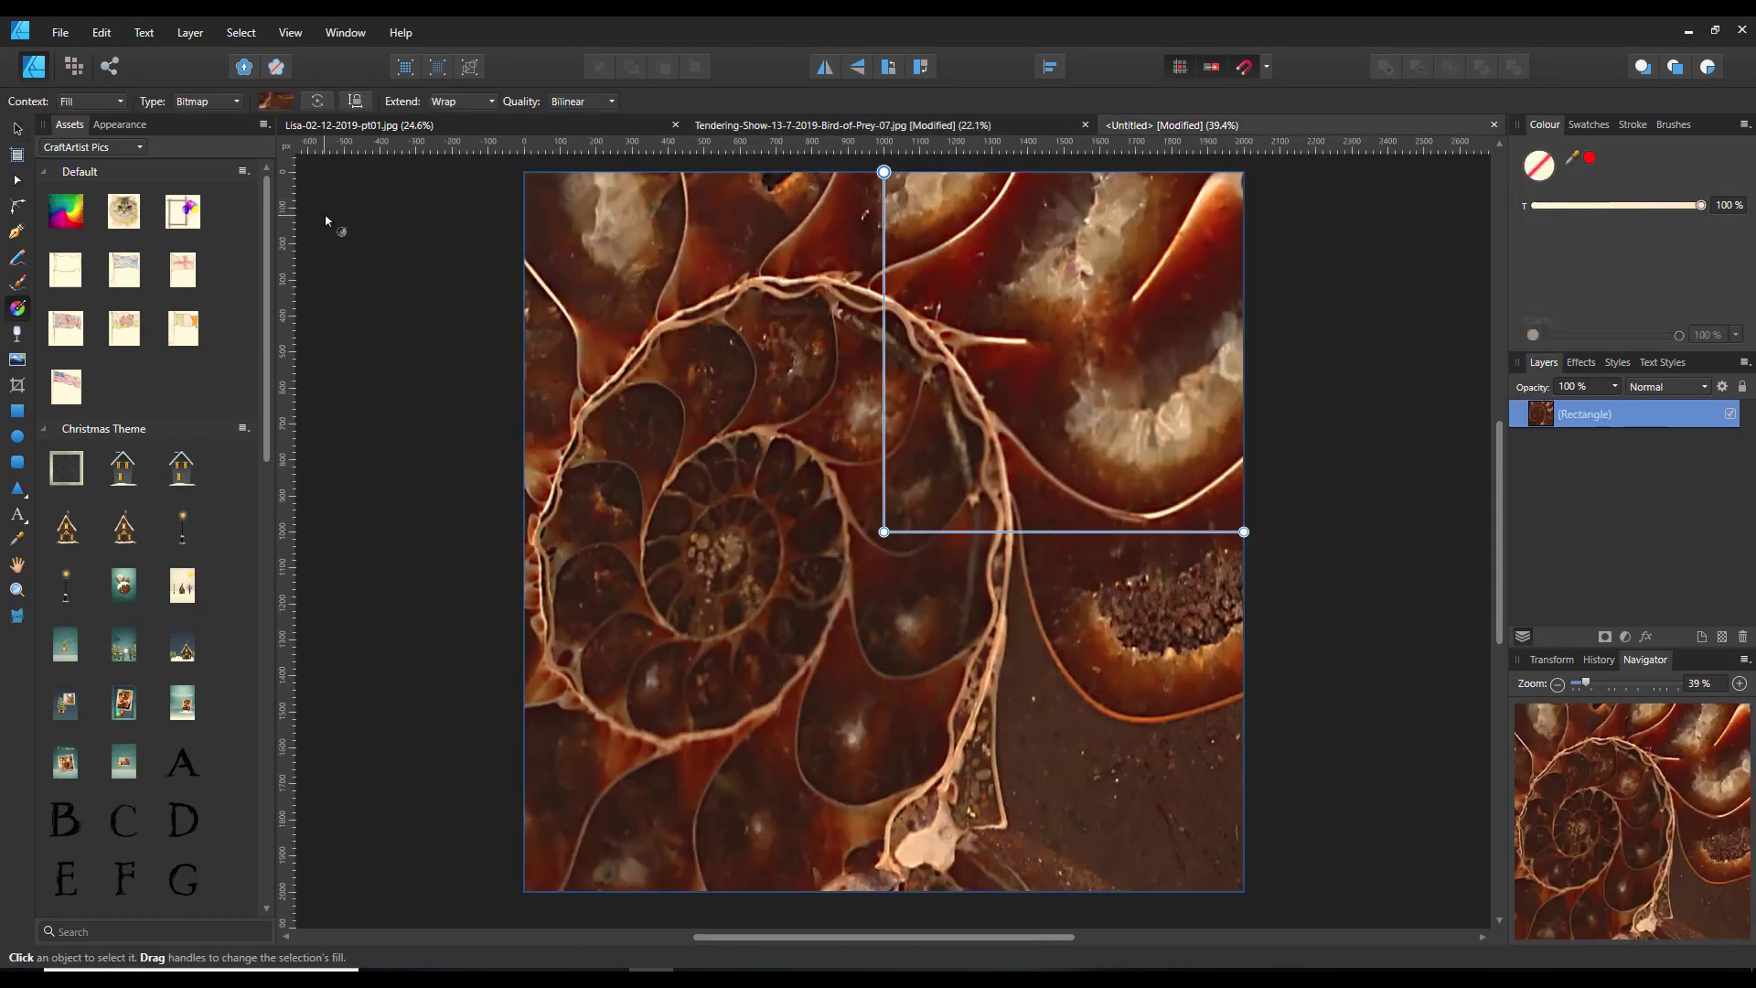
# Give the rectangle an owl.jpg bitmap fill stretched vertically to cover it
pyautogui.click(235, 101)
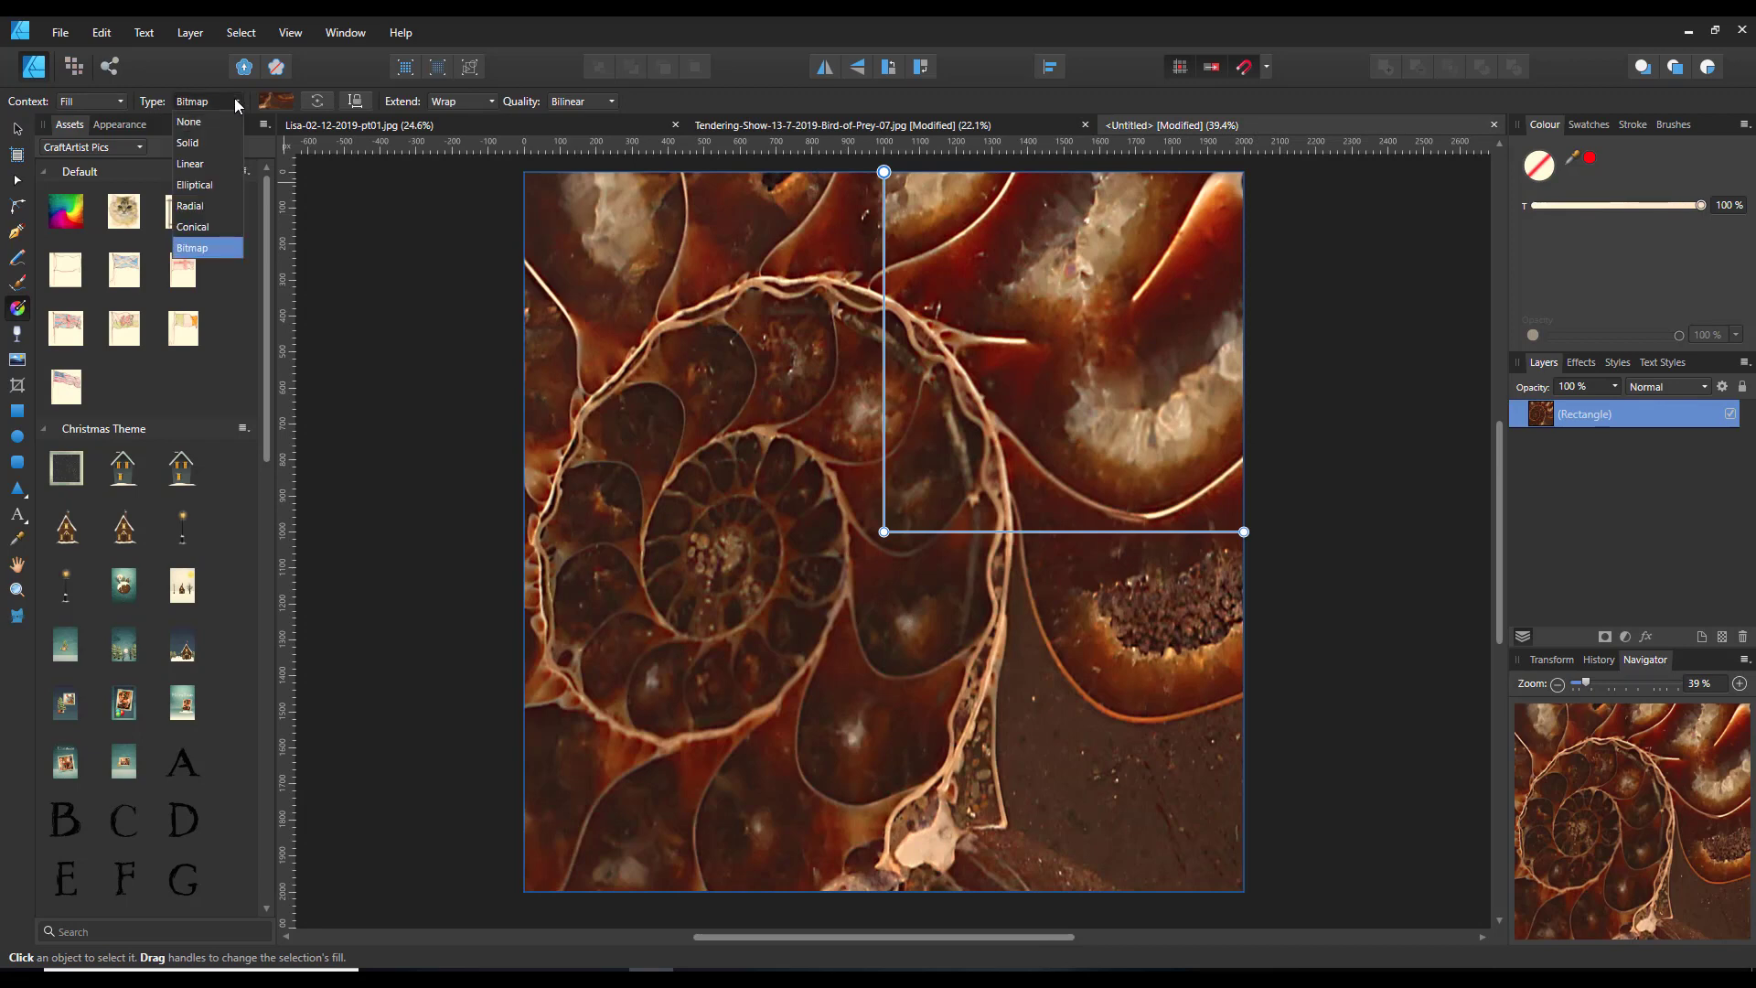
pyautogui.click(198, 248)
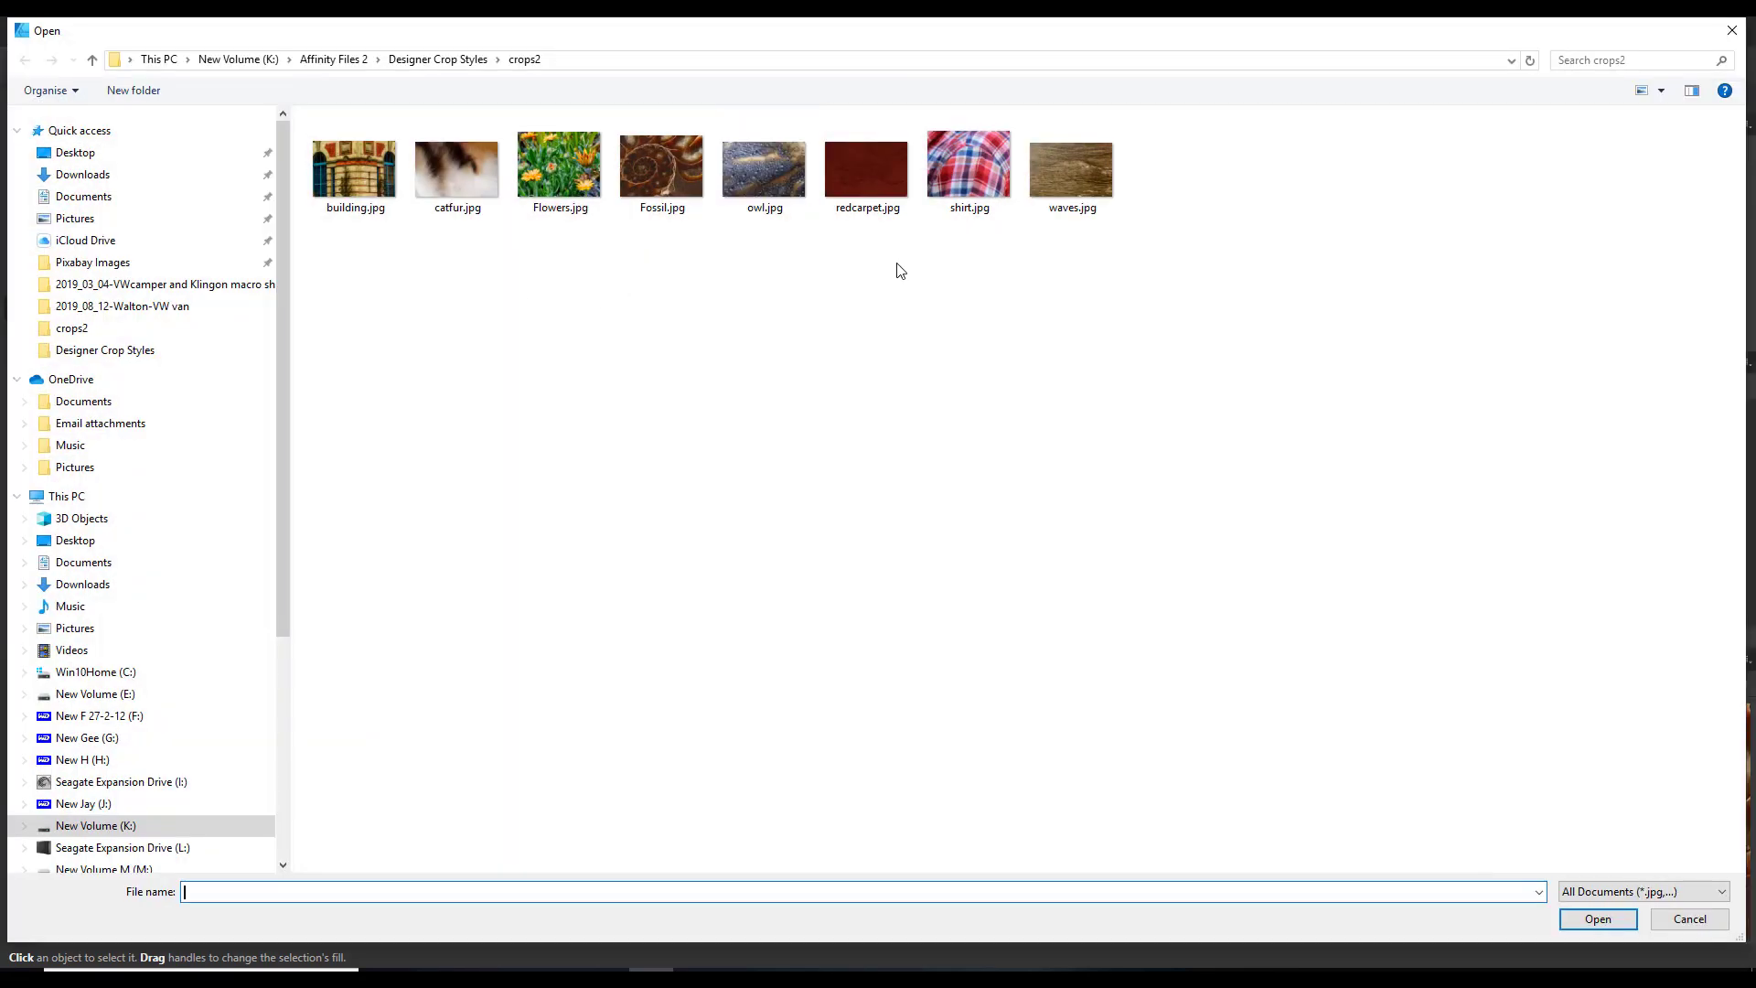
pyautogui.click(771, 157)
pyautogui.click(1596, 918)
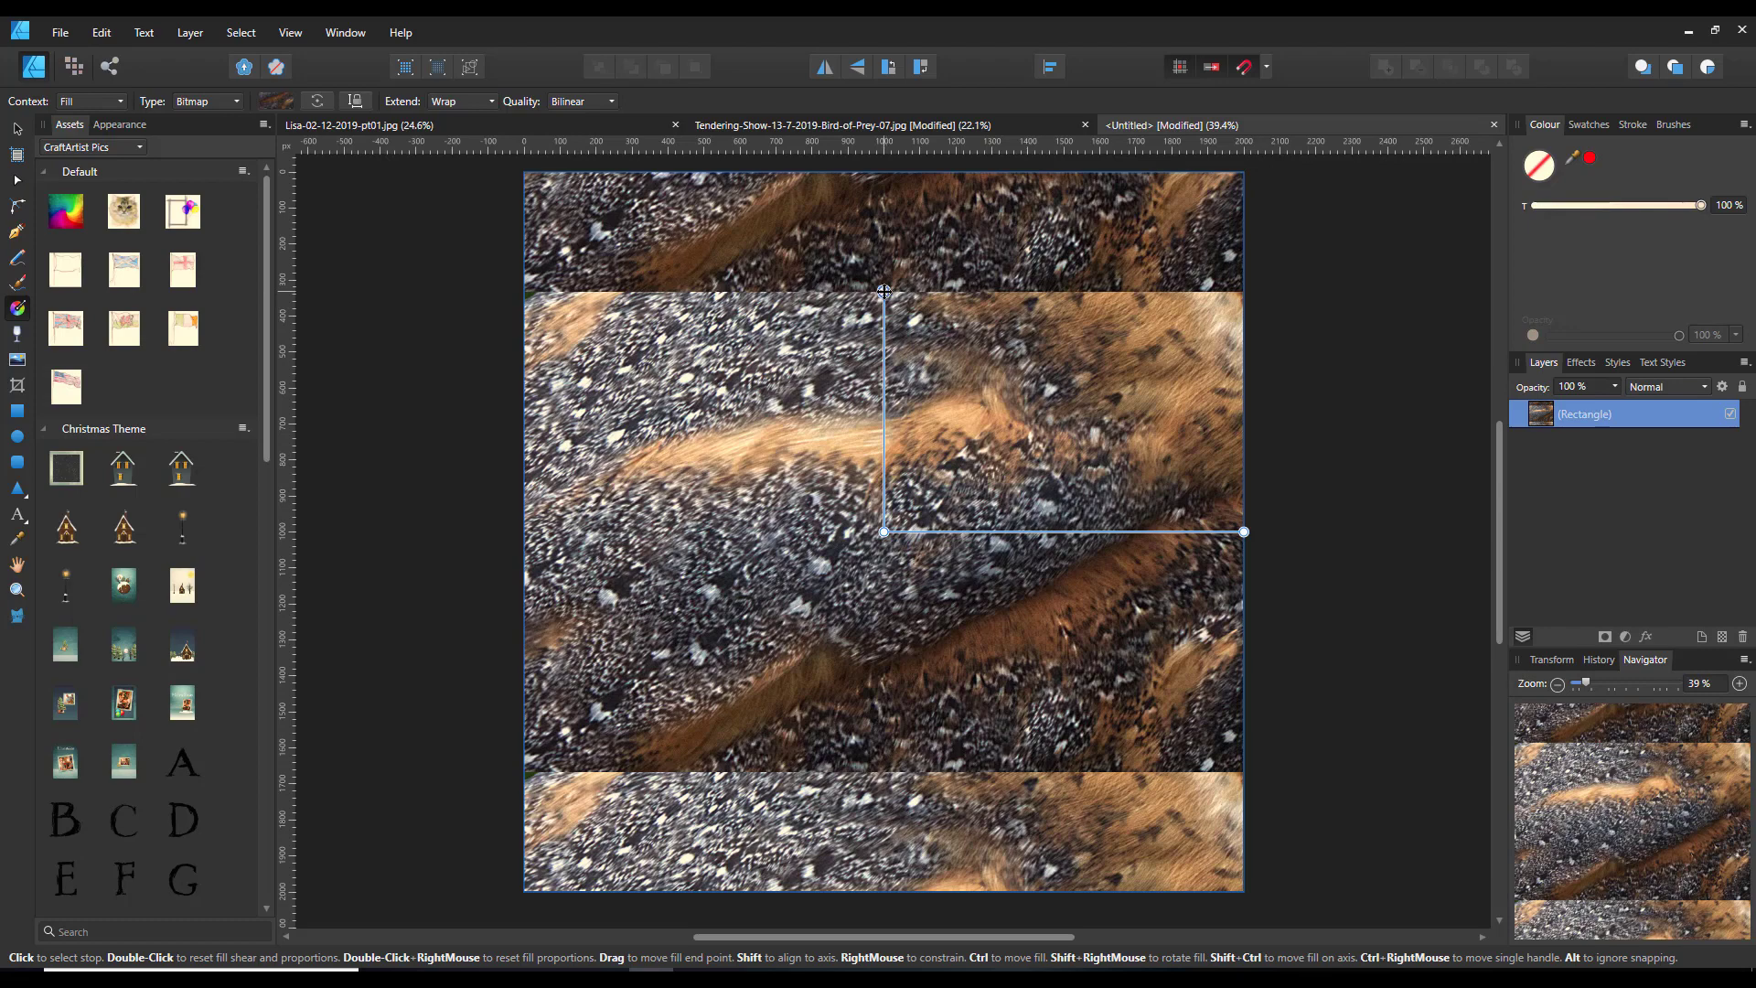
pyautogui.moveTo(885, 293); pyautogui.dragTo(883, 172)
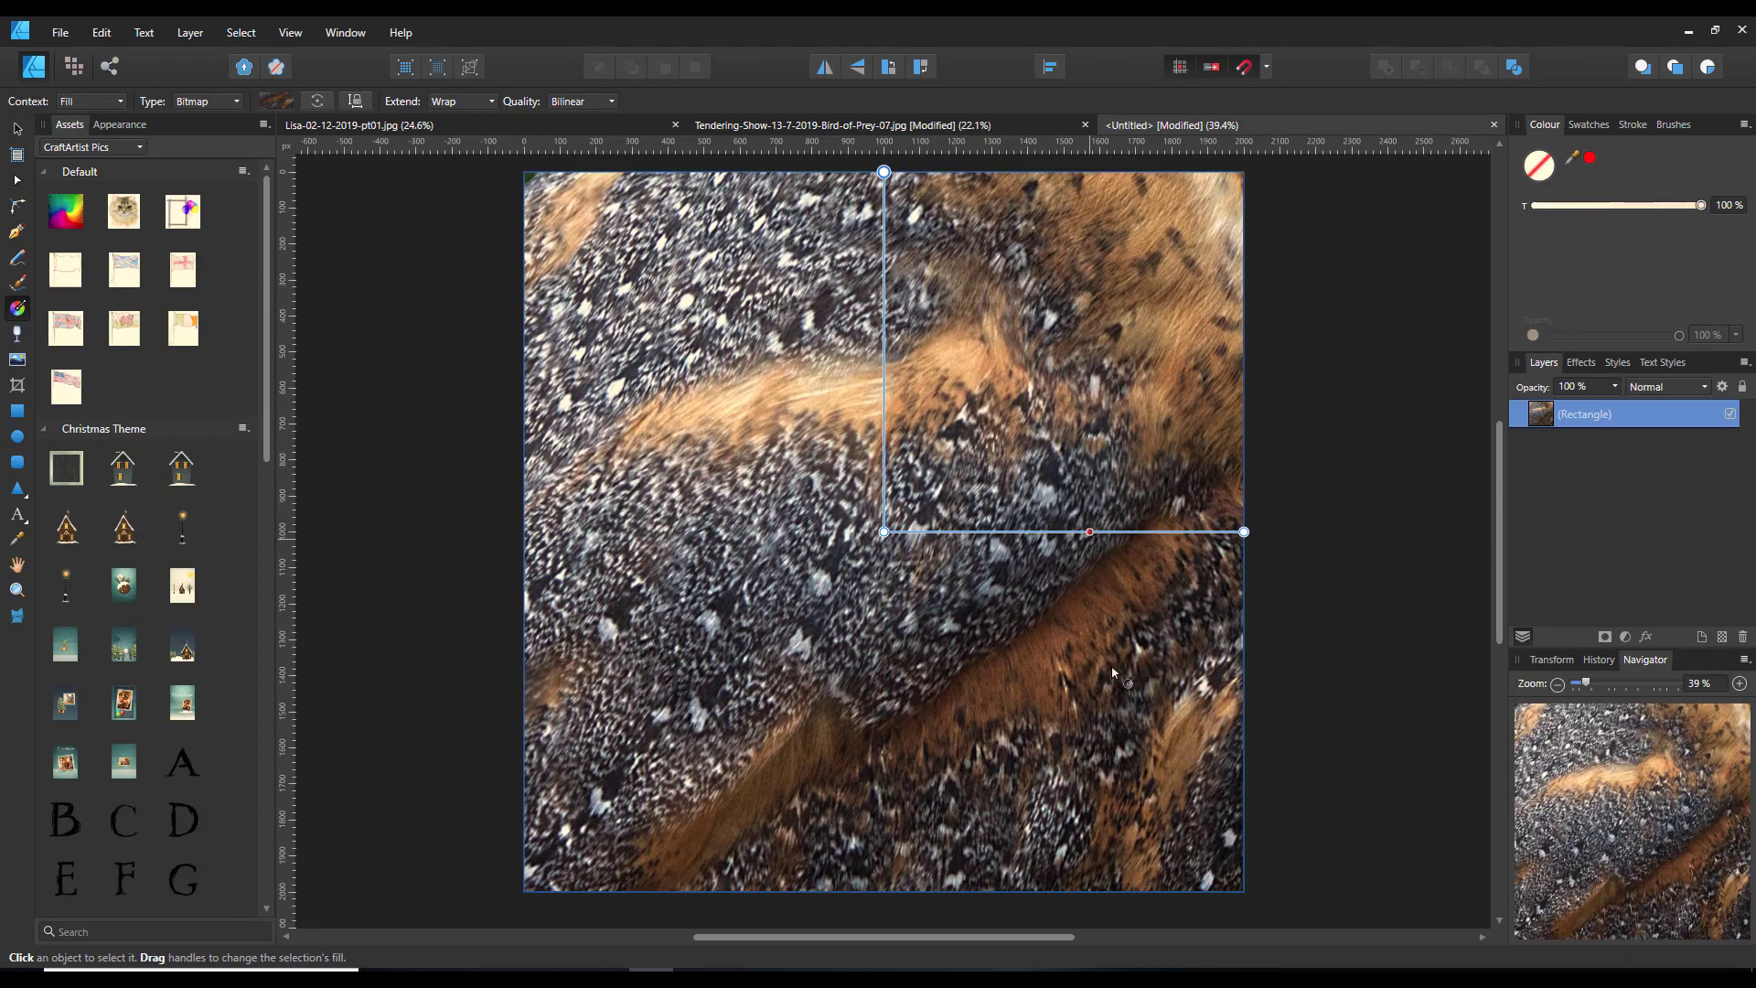
# Save the feather fill as new style Style 8 in Designer Crops 2
pyautogui.rightClick(1111, 672)
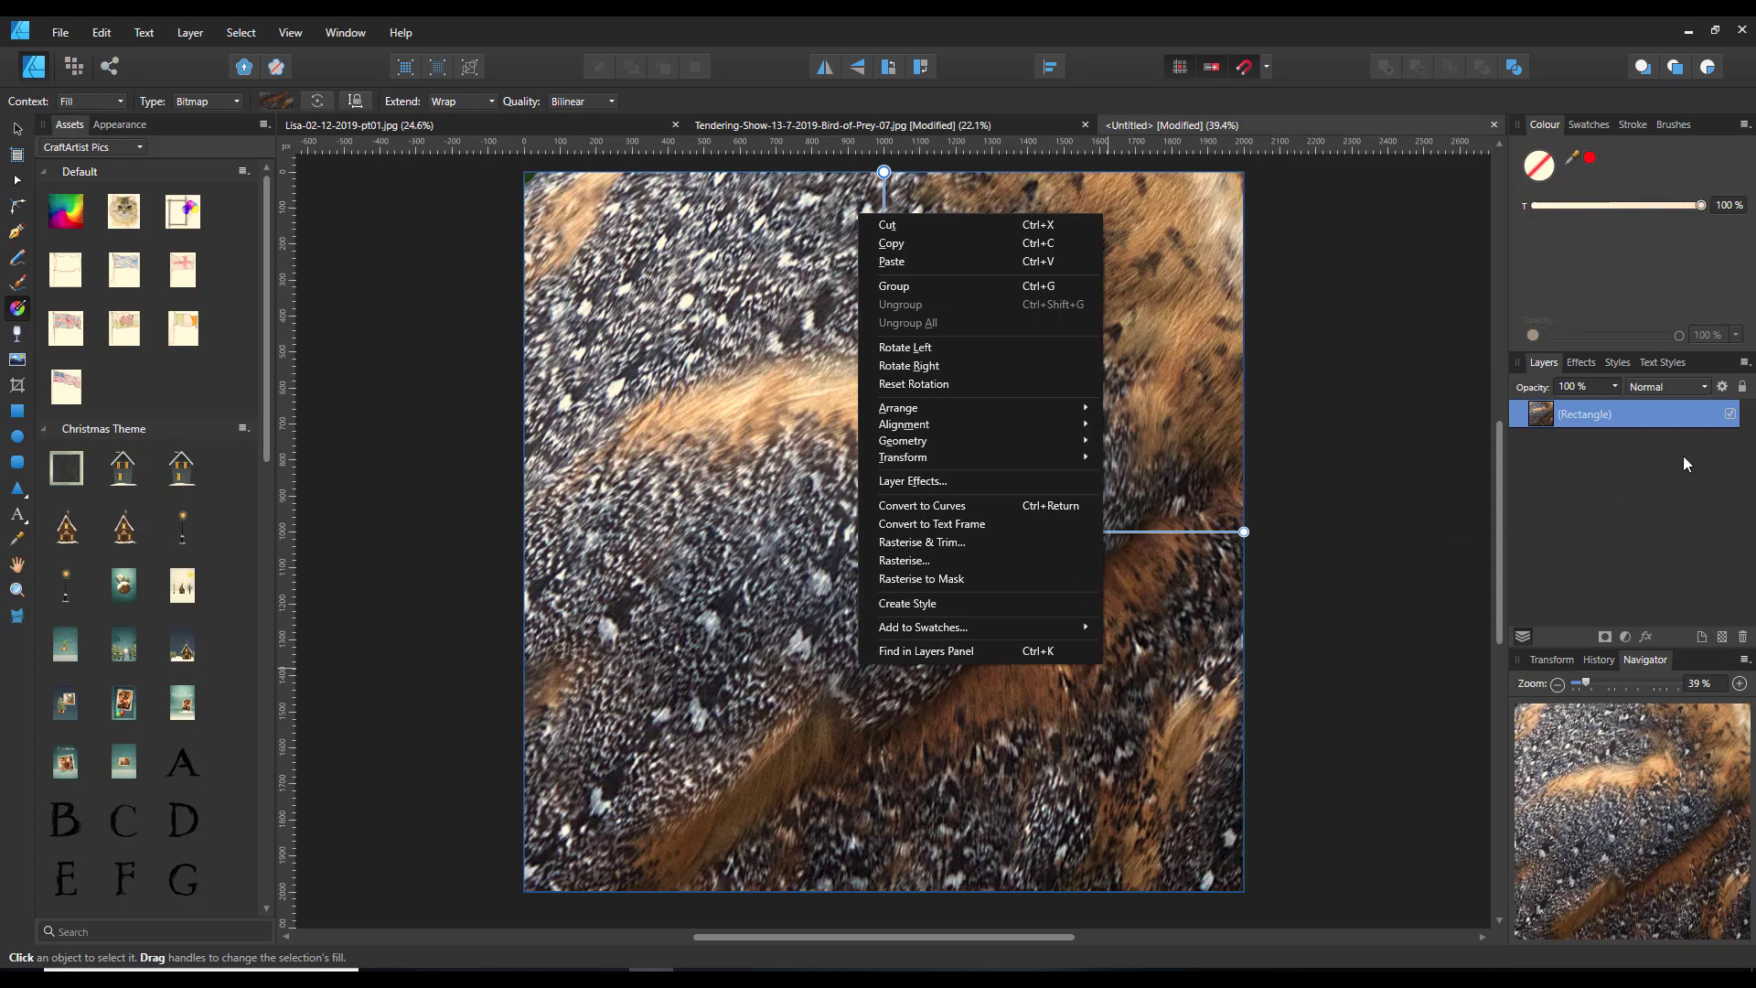
pyautogui.click(1619, 364)
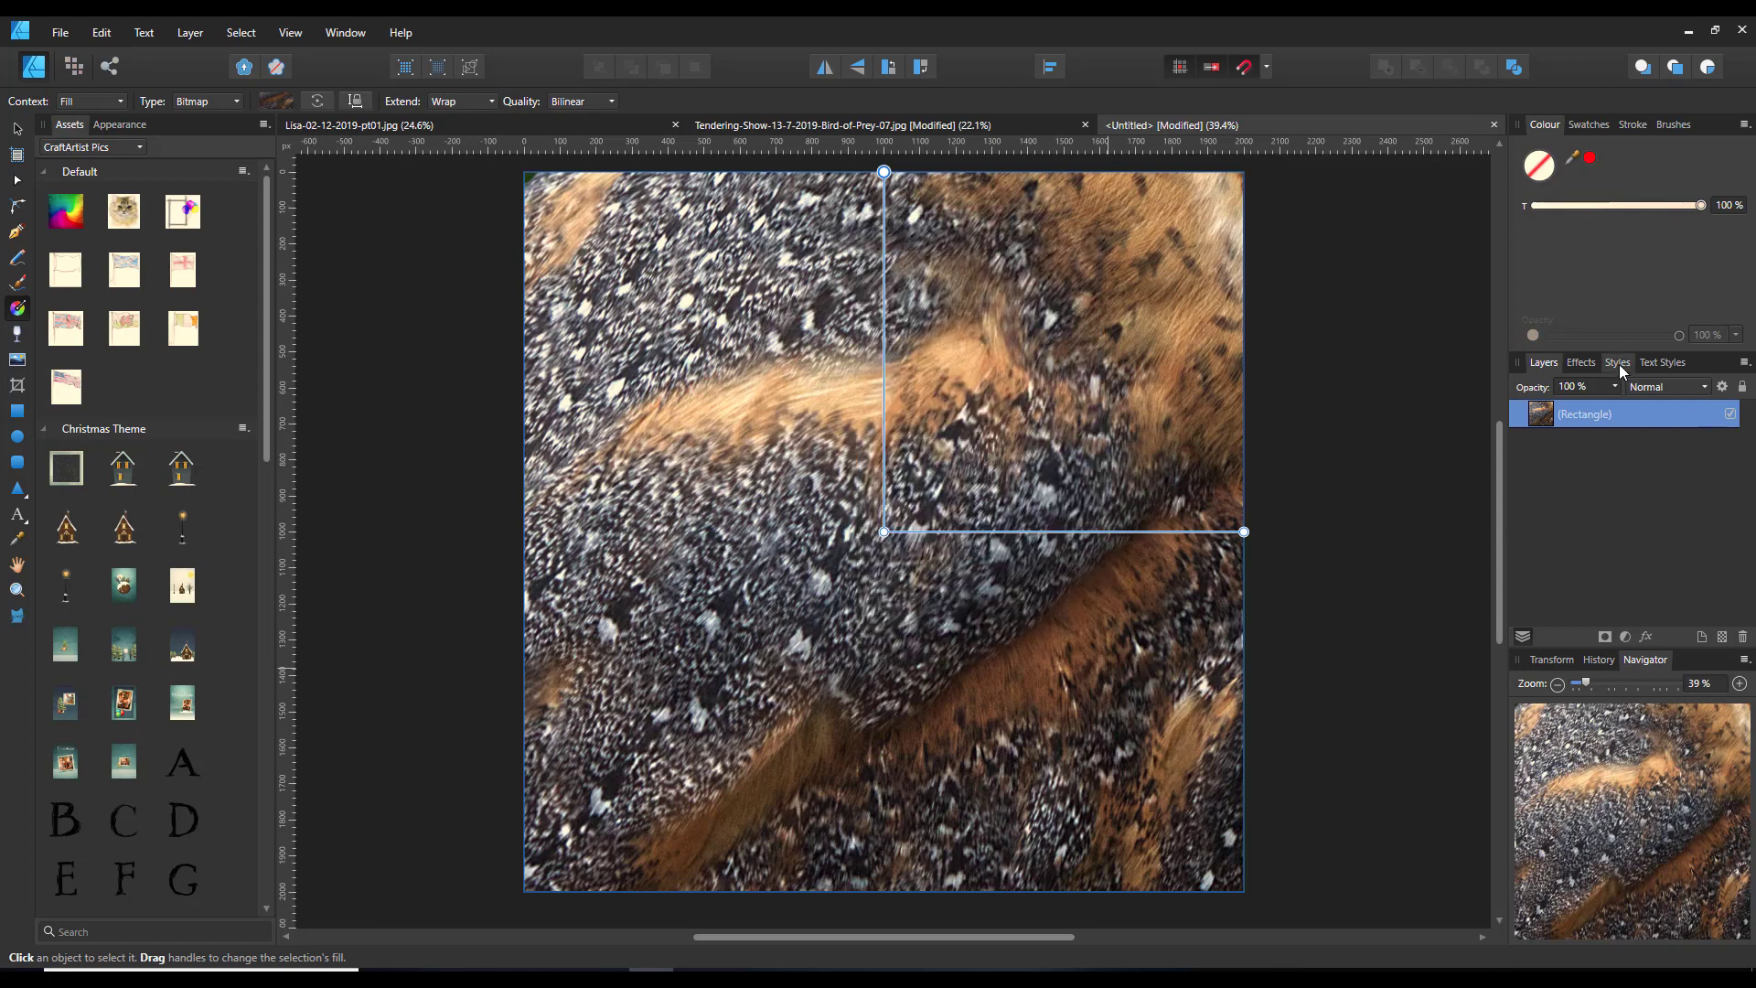
pyautogui.click(1617, 364)
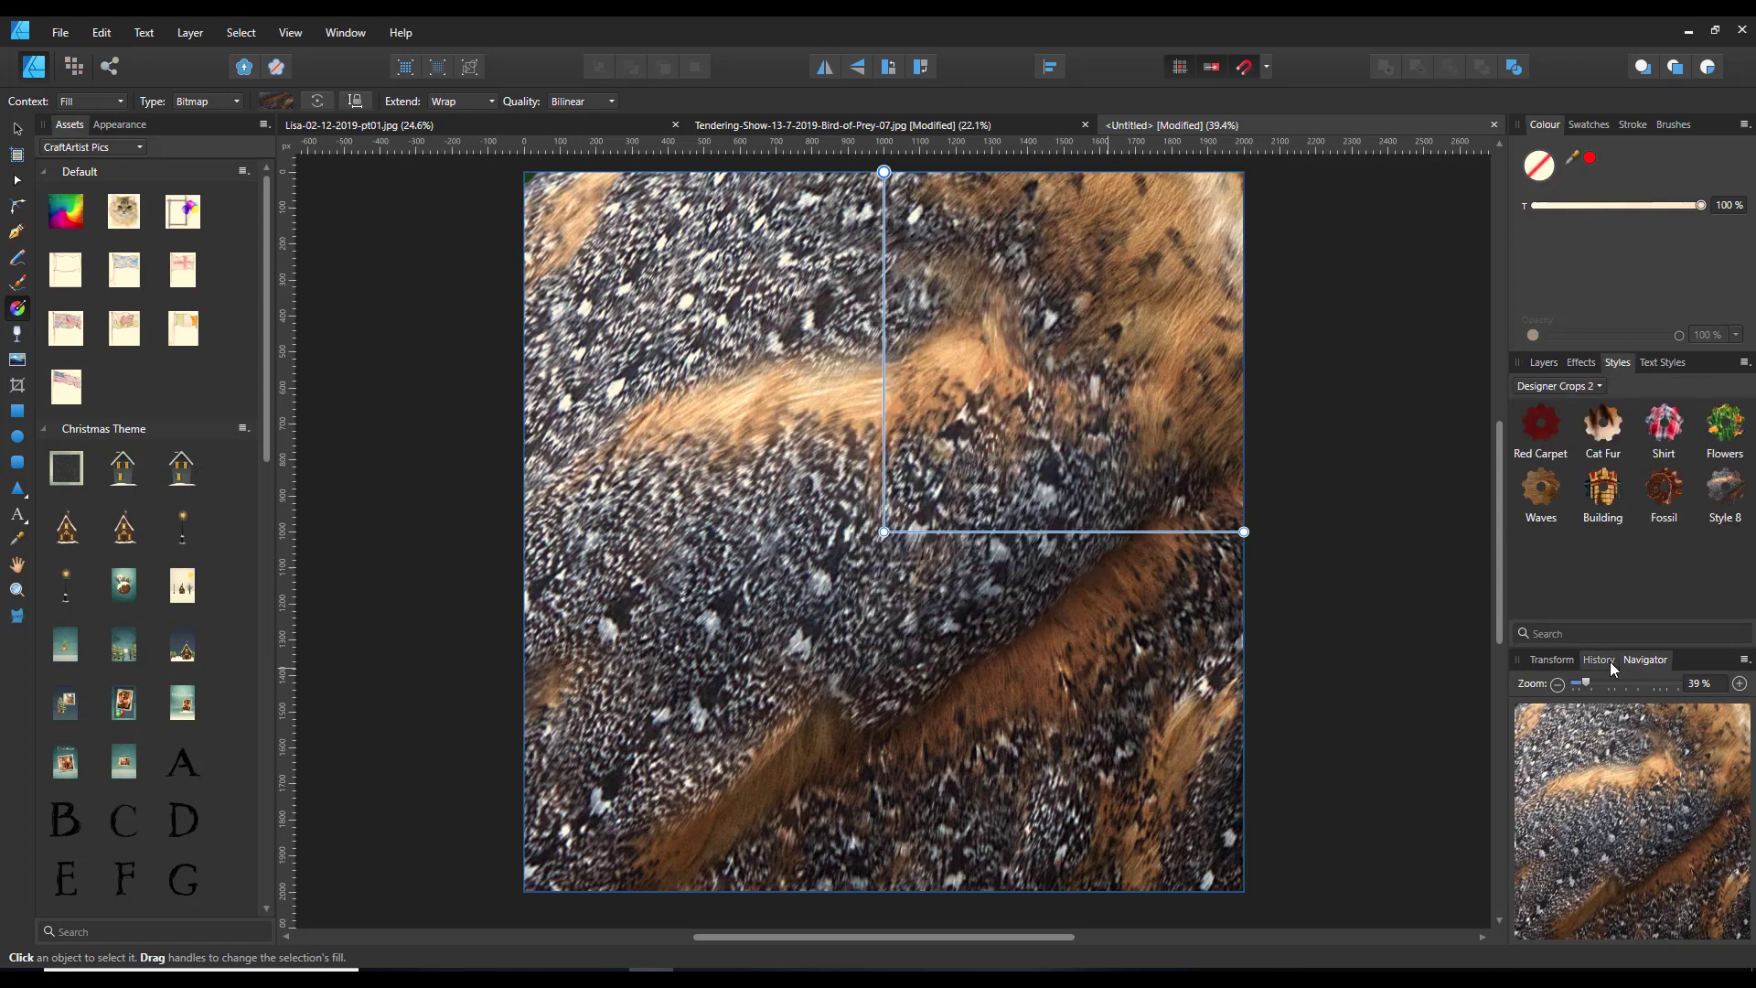
# Rename Style 8 to 'Owl Feathers' and return to the bird-of-prey photo document
pyautogui.rightClick(1727, 498)
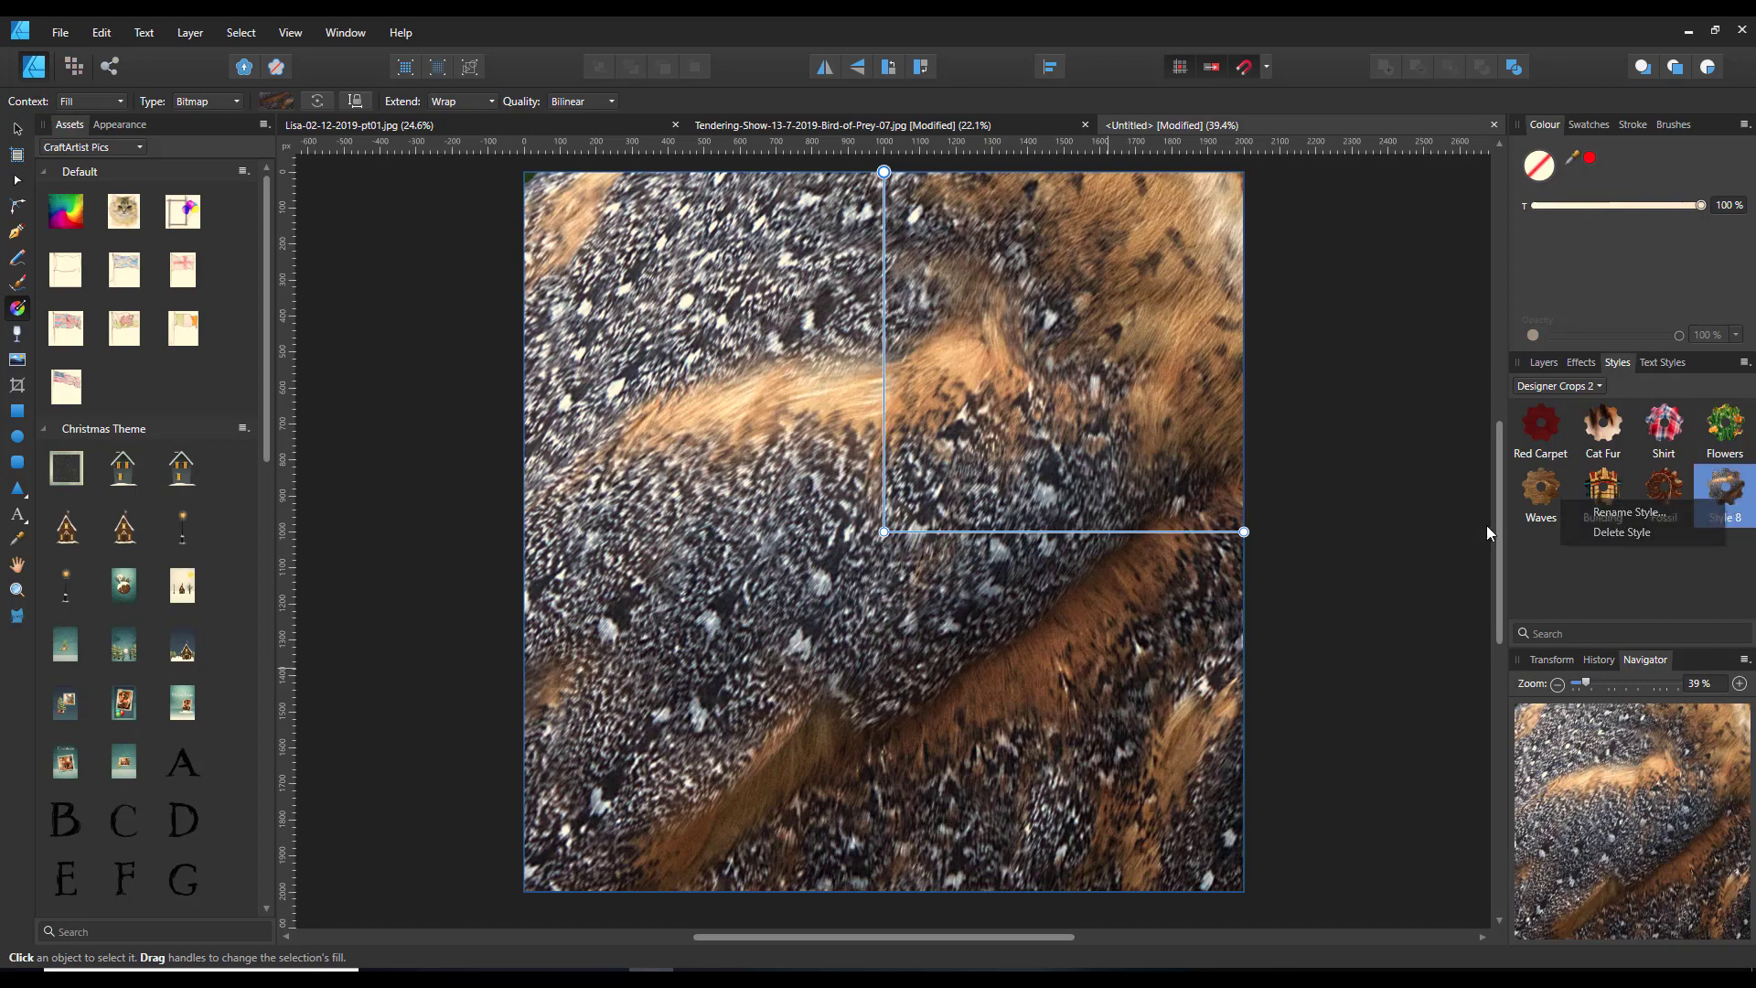
pyautogui.click(1628, 512)
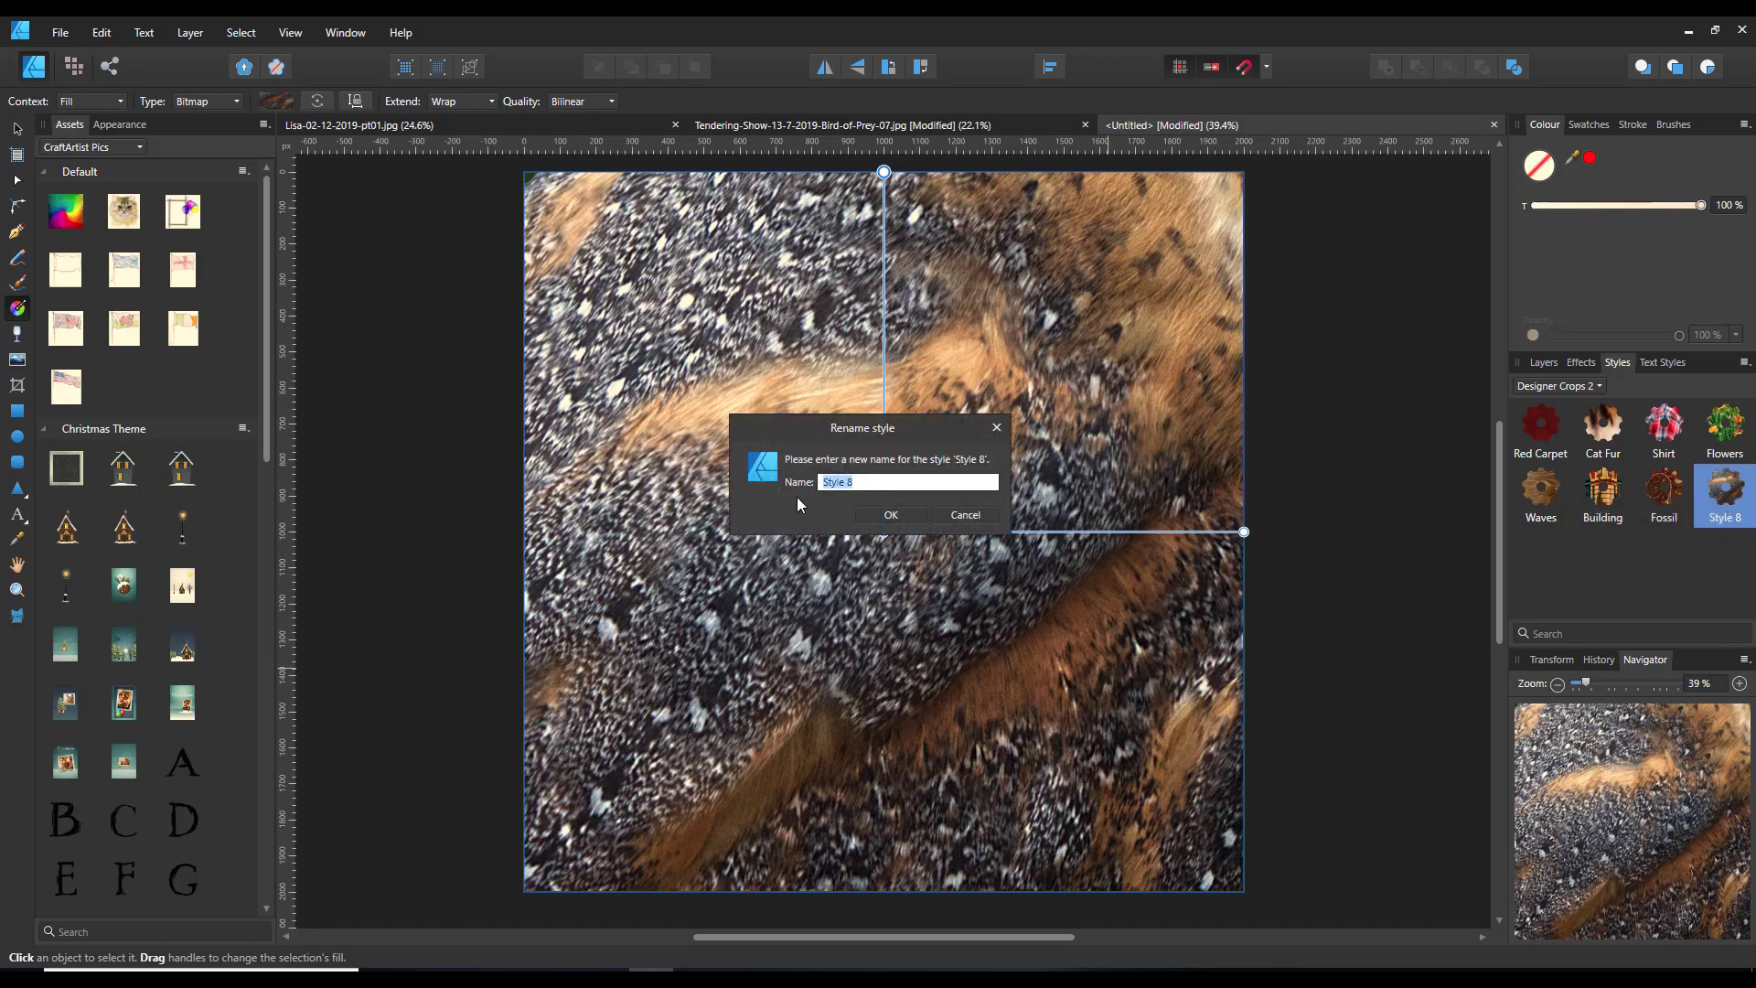
pyautogui.write('Owl Feathers')
pyautogui.click(893, 518)
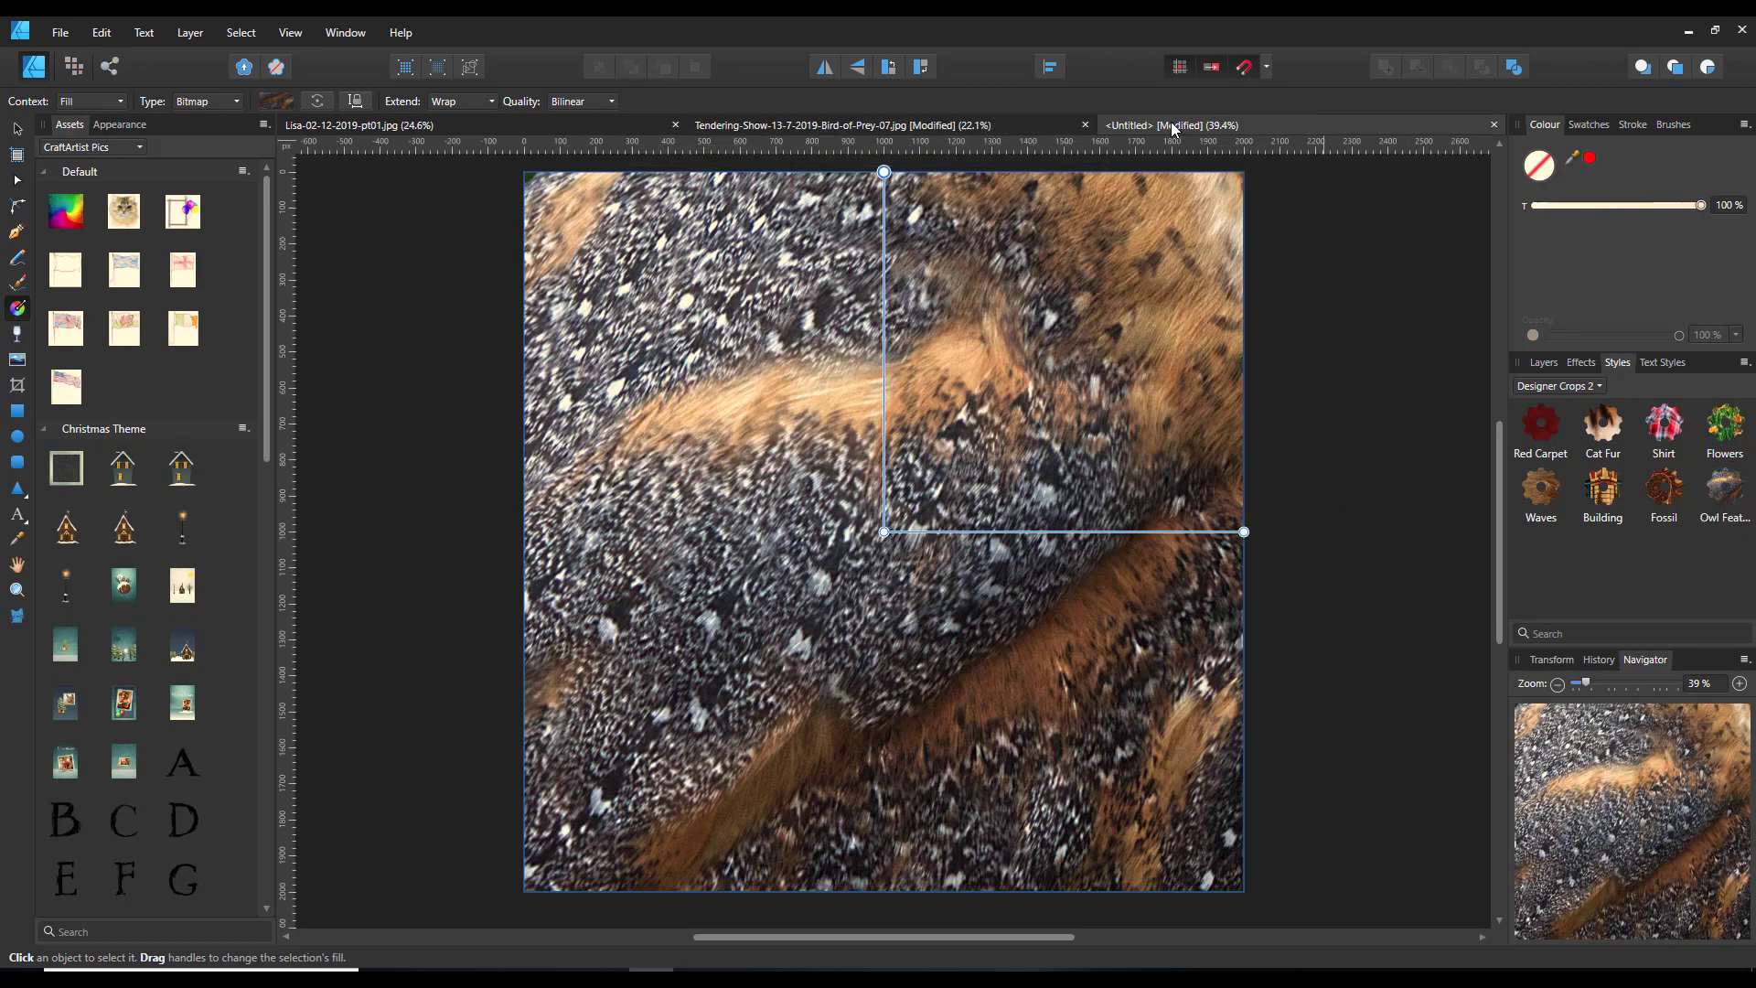
pyautogui.click(945, 117)
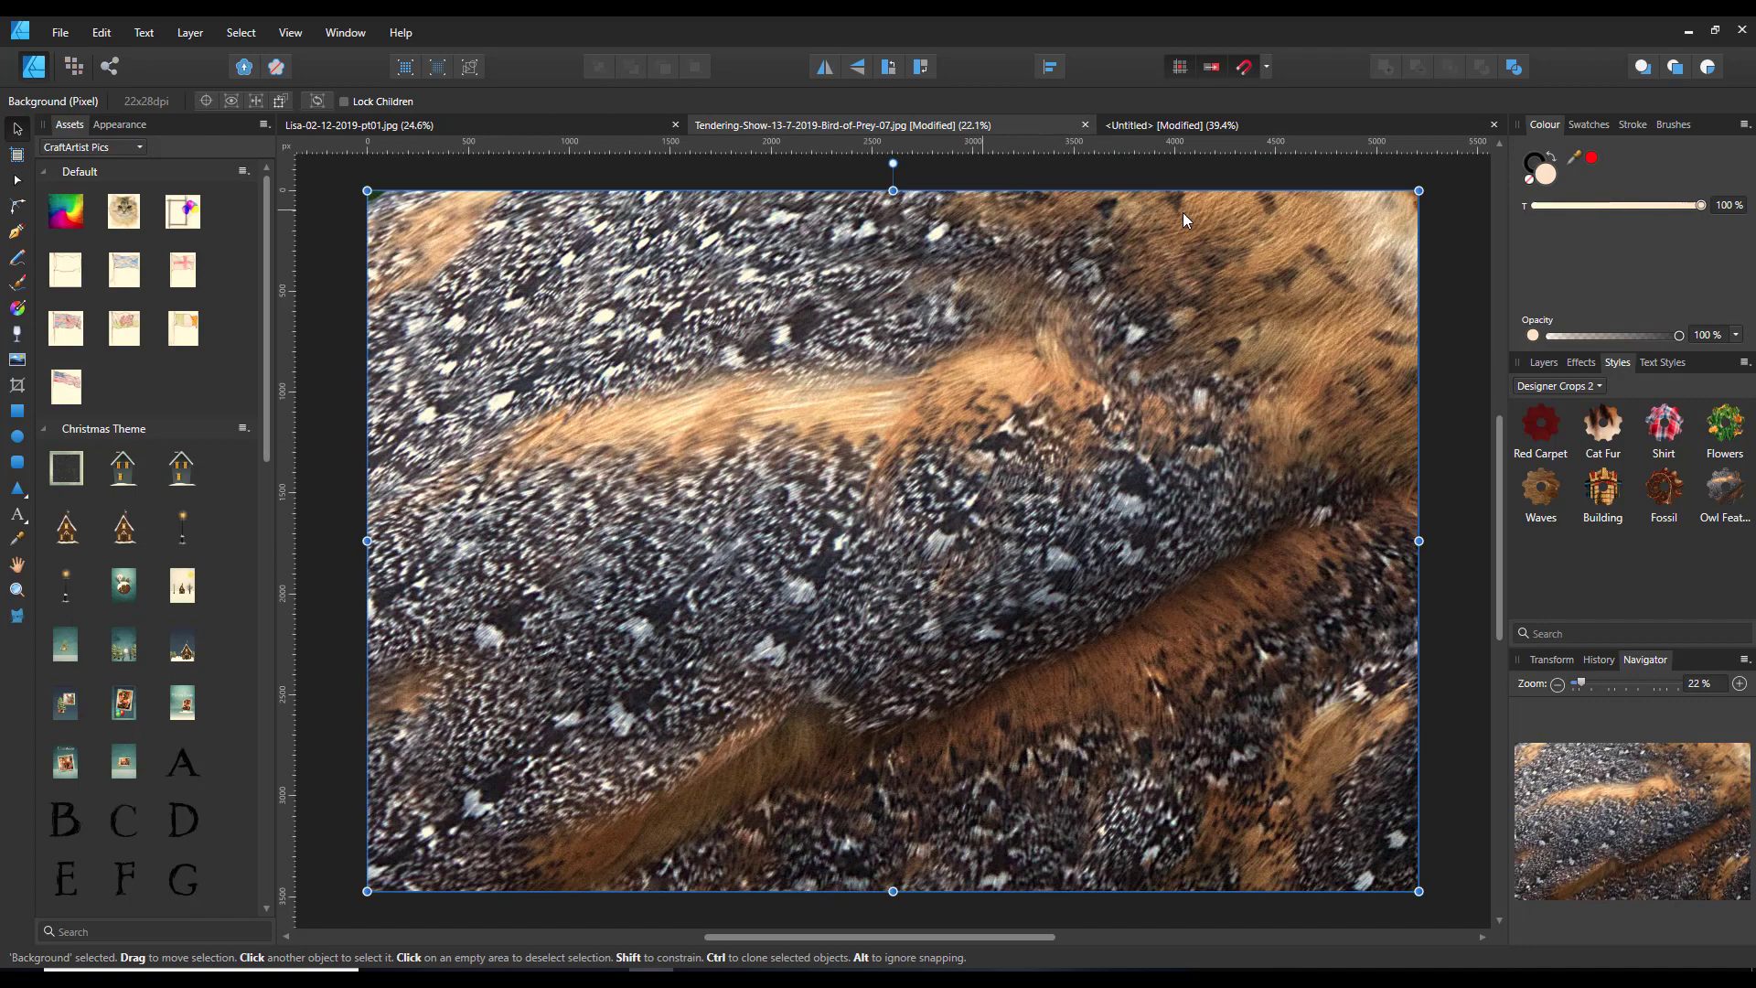
# Close the bird photo without saving, then unlock and slightly shrink the brick-wall portrait
pyautogui.click(1084, 124)
pyautogui.click(872, 515)
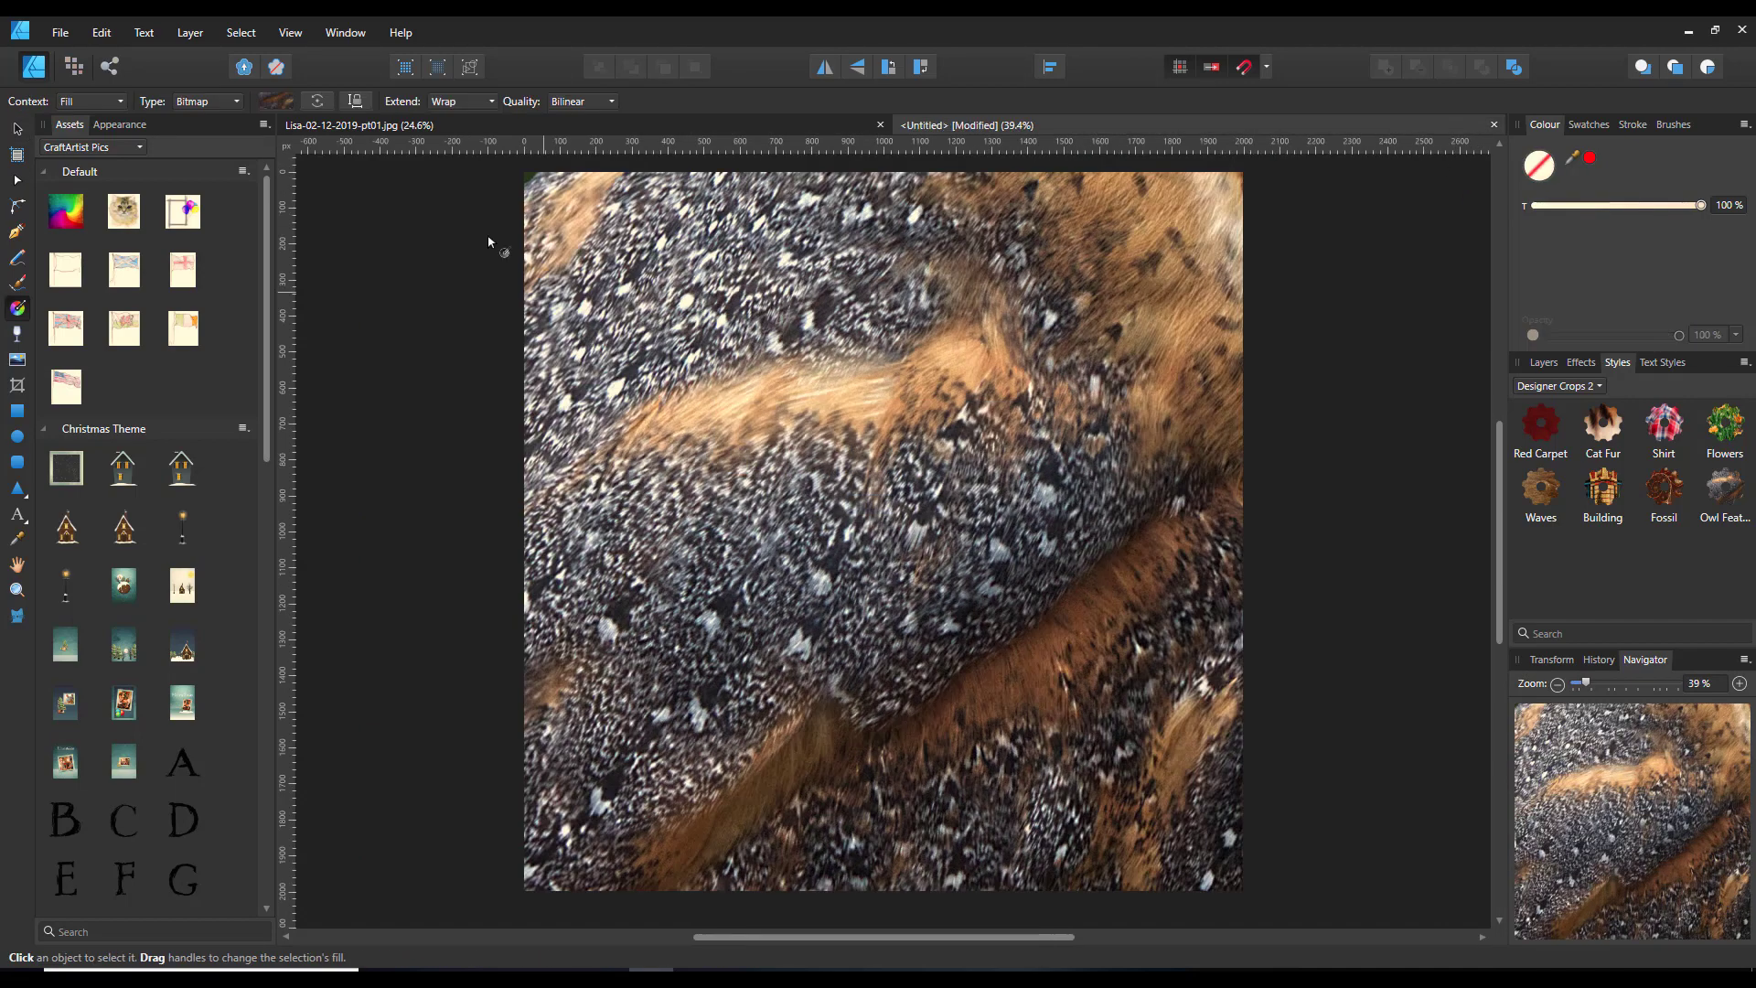
pyautogui.click(338, 127)
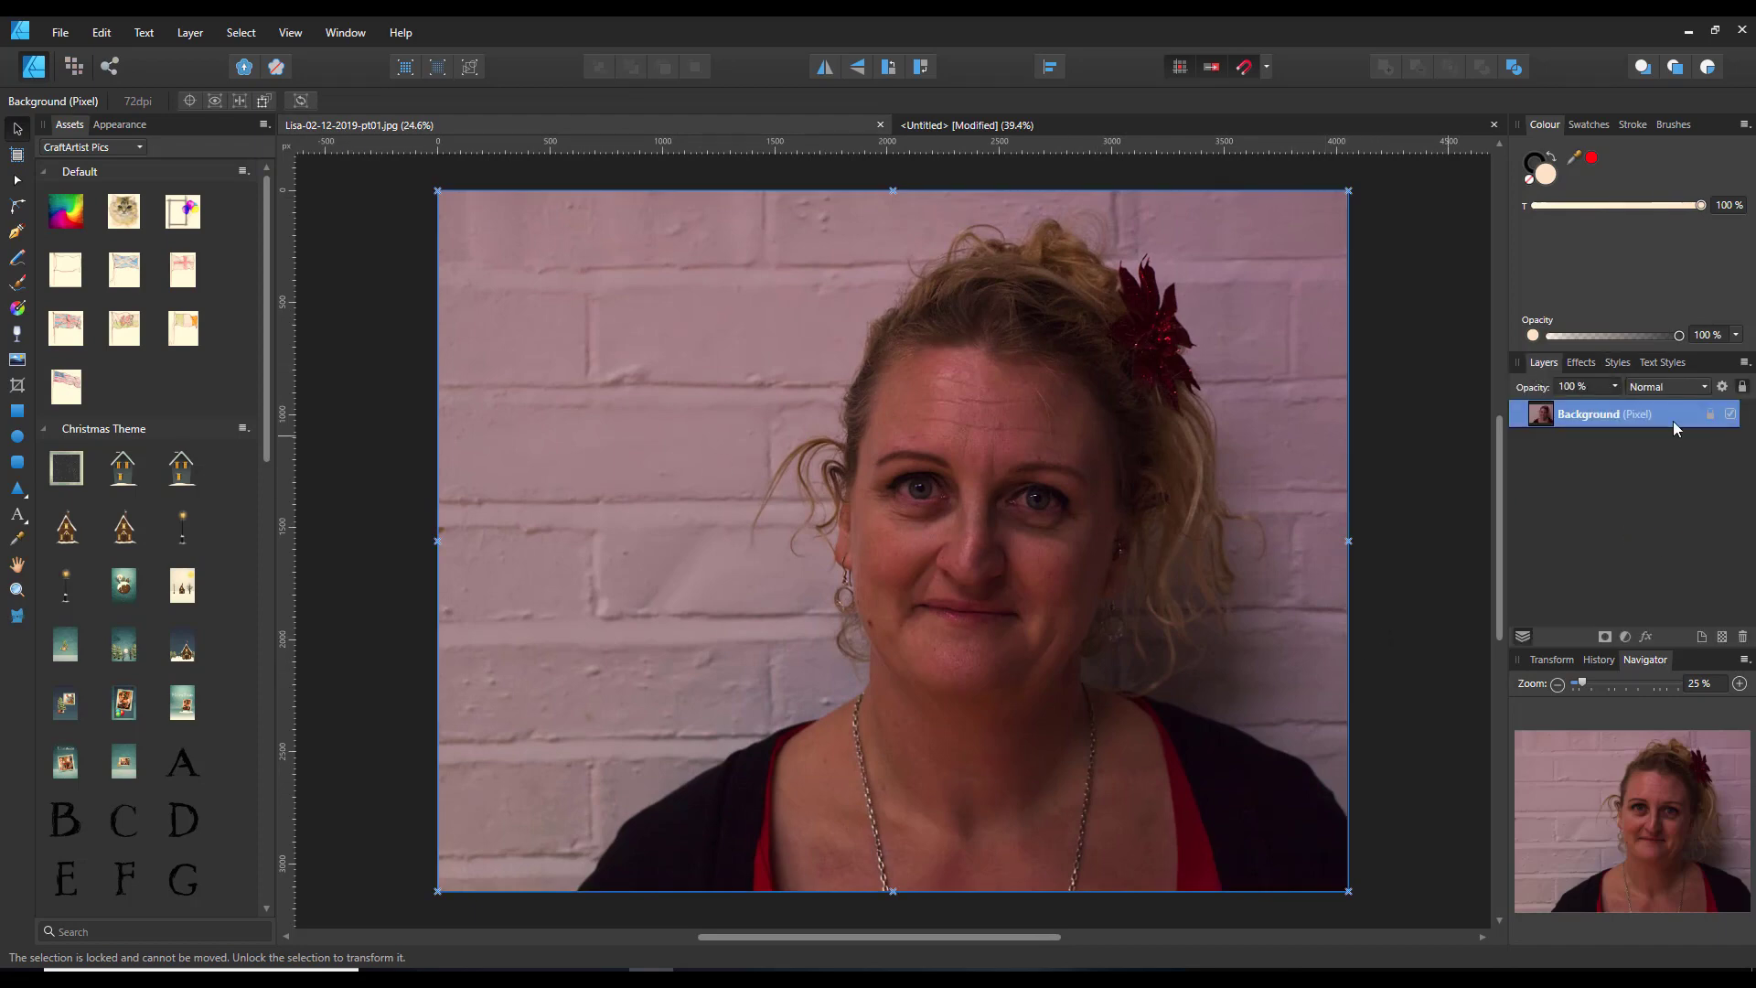
pyautogui.click(1710, 414)
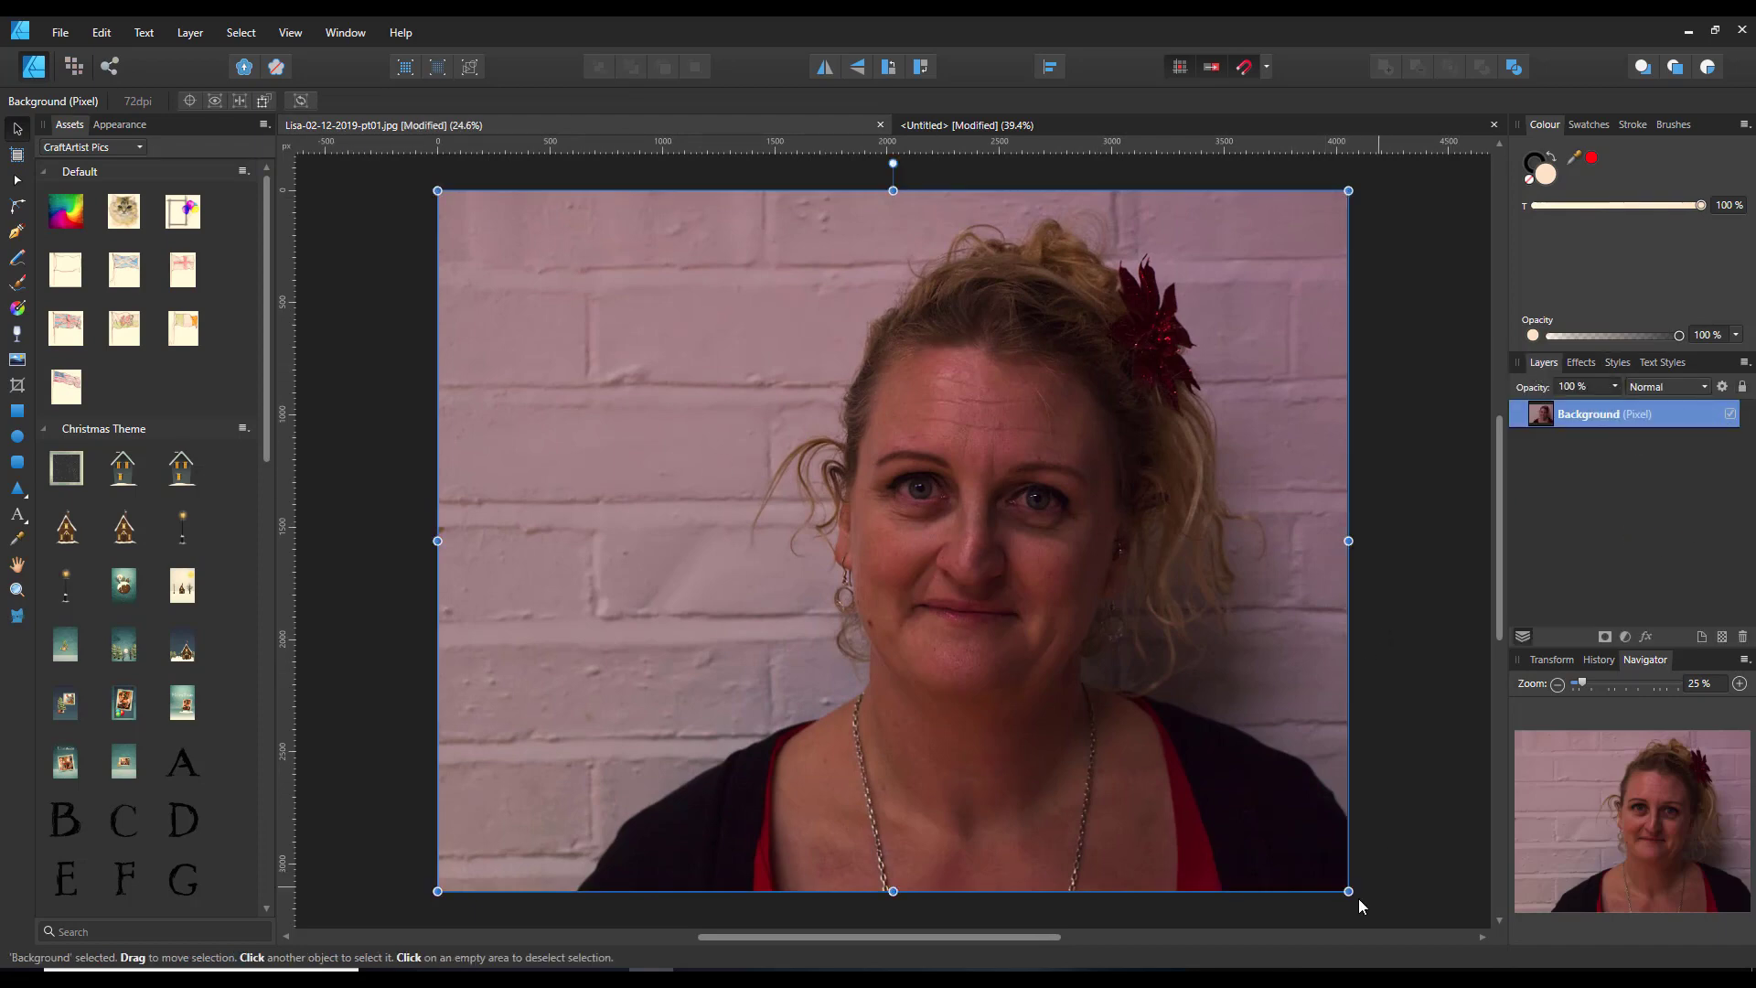
pyautogui.moveTo(1348, 890); pyautogui.dragTo(1348, 836)
pyautogui.hotkey('ctrl', 'd')
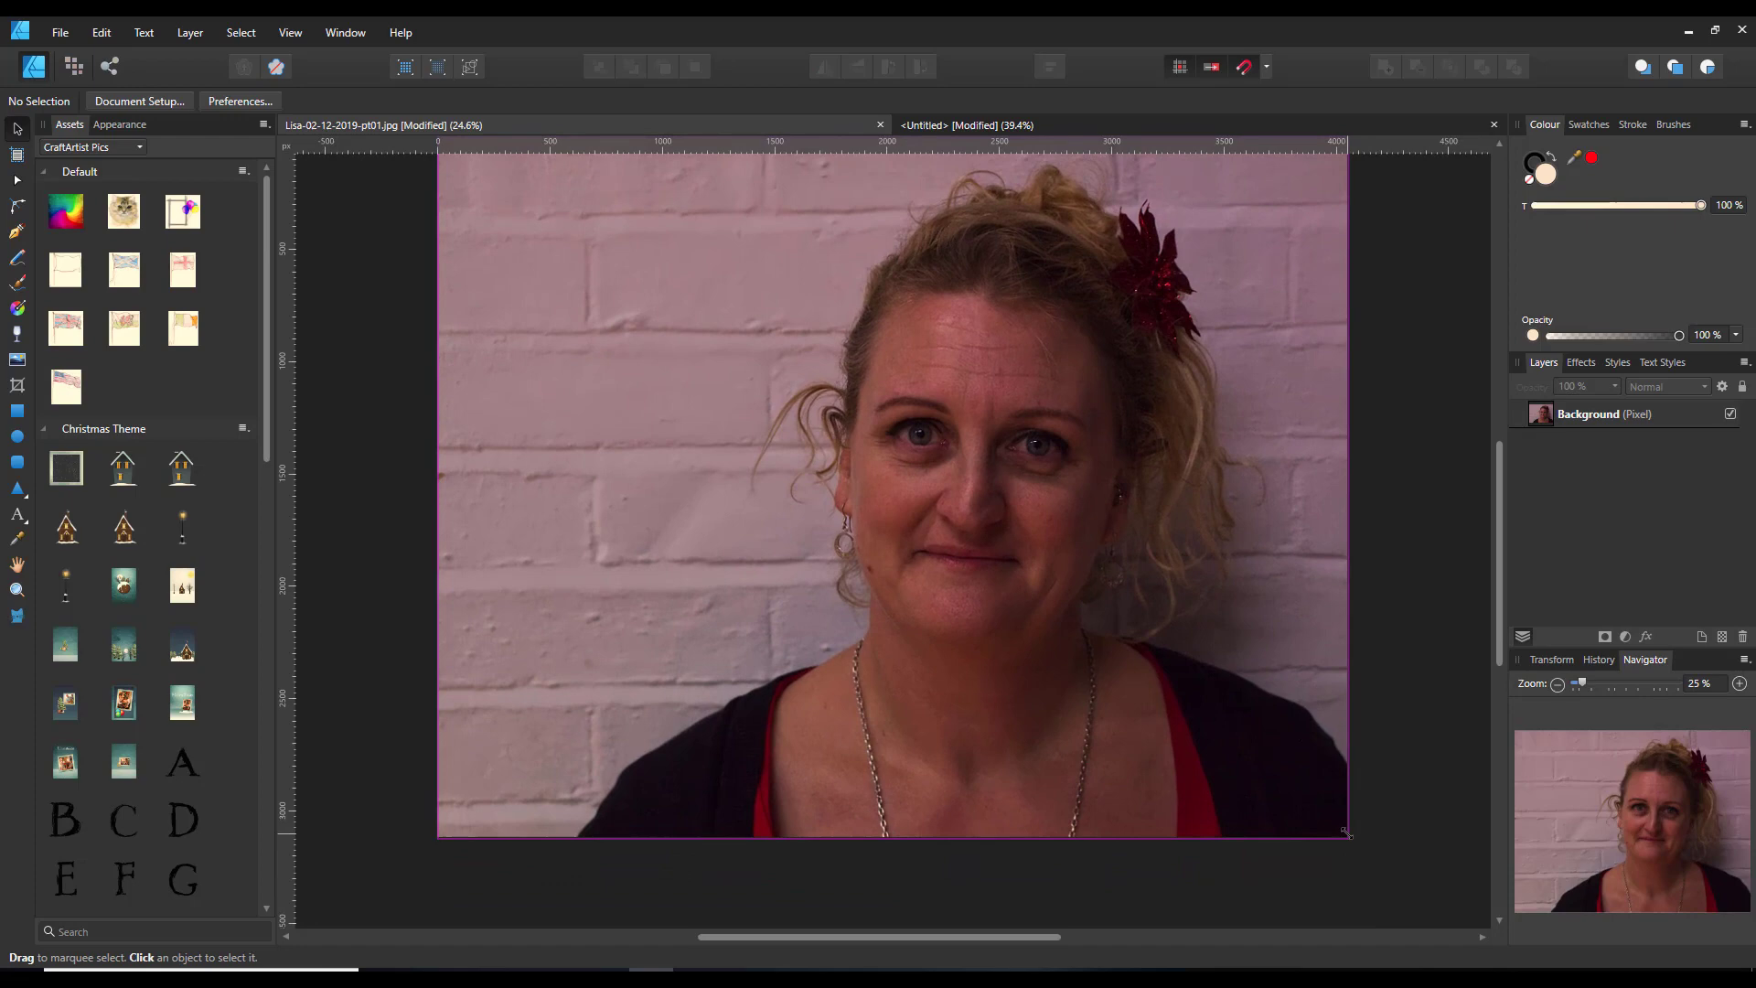
# Crop the portrait to a small brick-wall patch and stretch it to fill the canvas
pyautogui.click(17, 385)
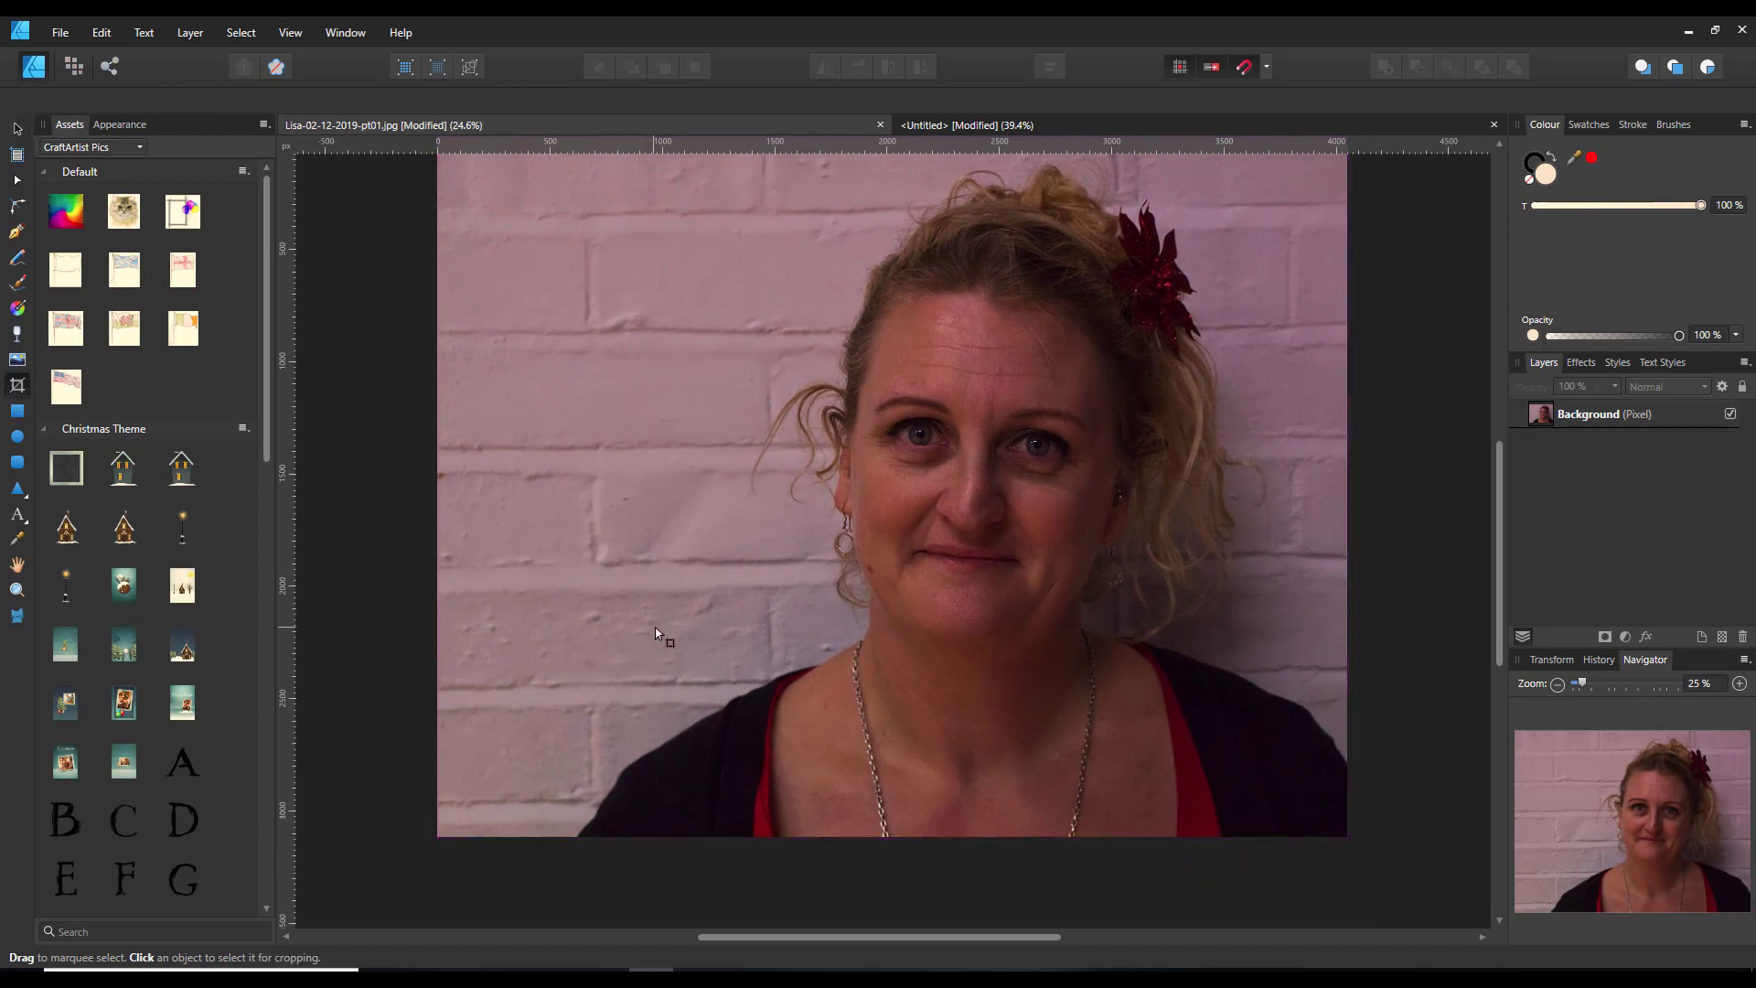
pyautogui.click(1269, 785)
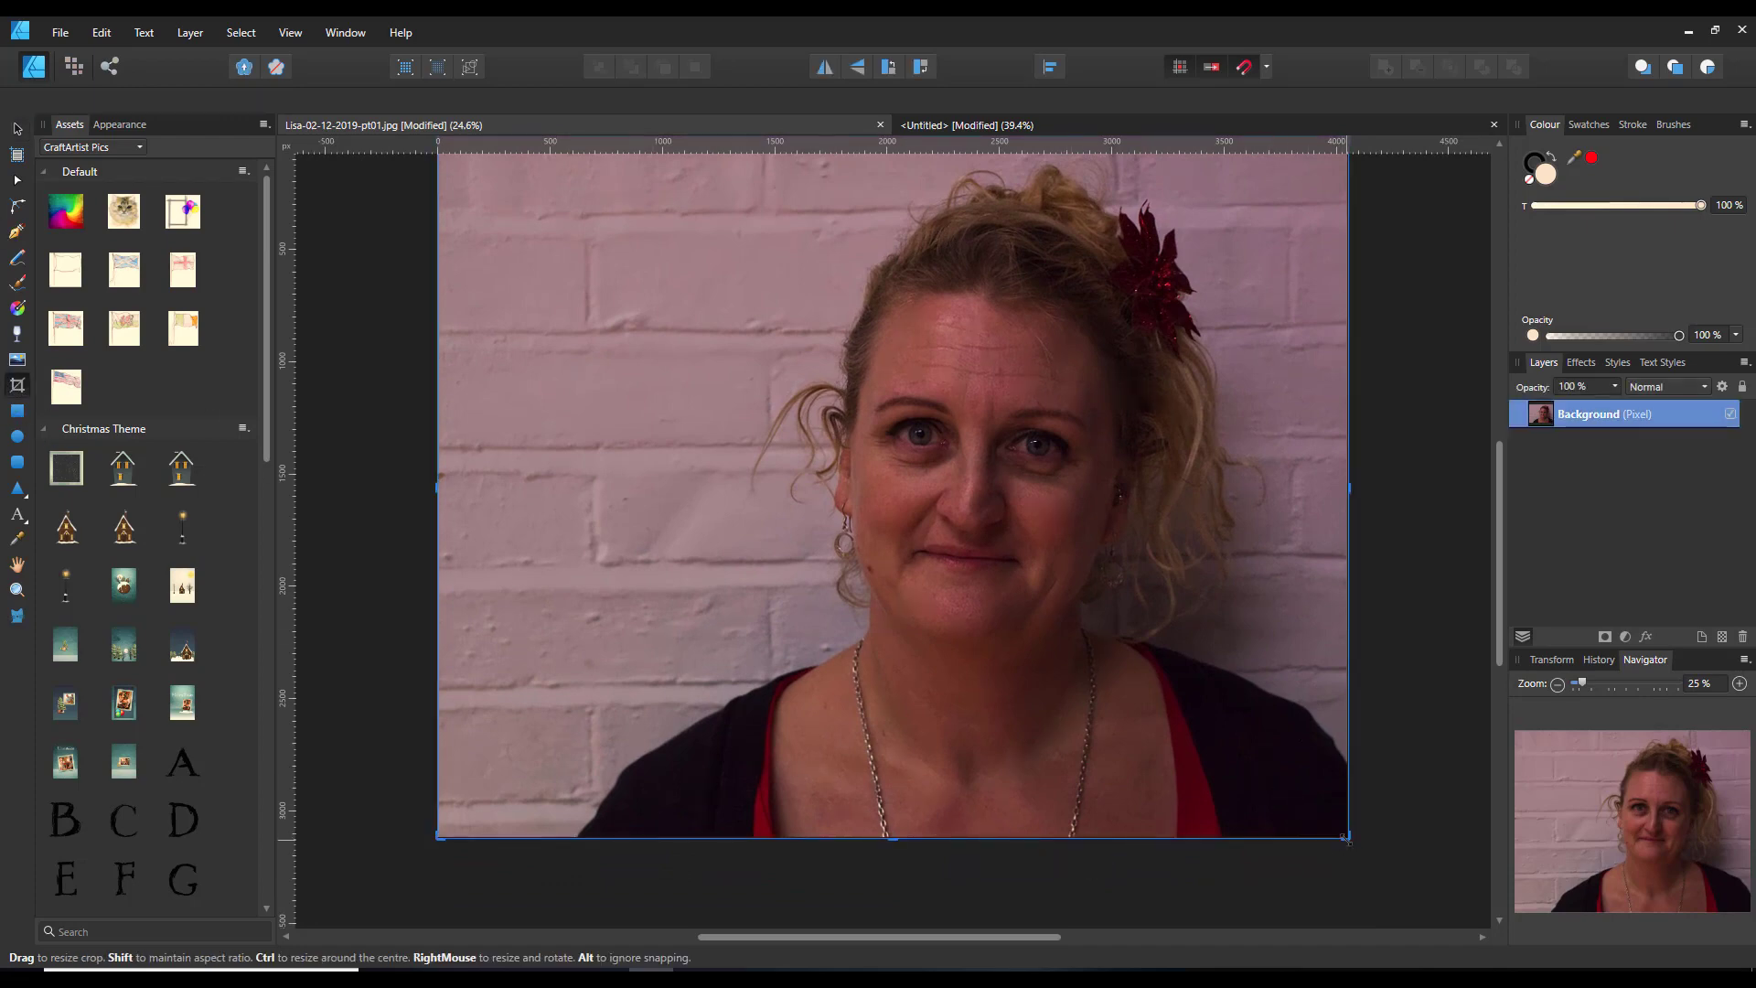
pyautogui.moveTo(1345, 834); pyautogui.dragTo(775, 457)
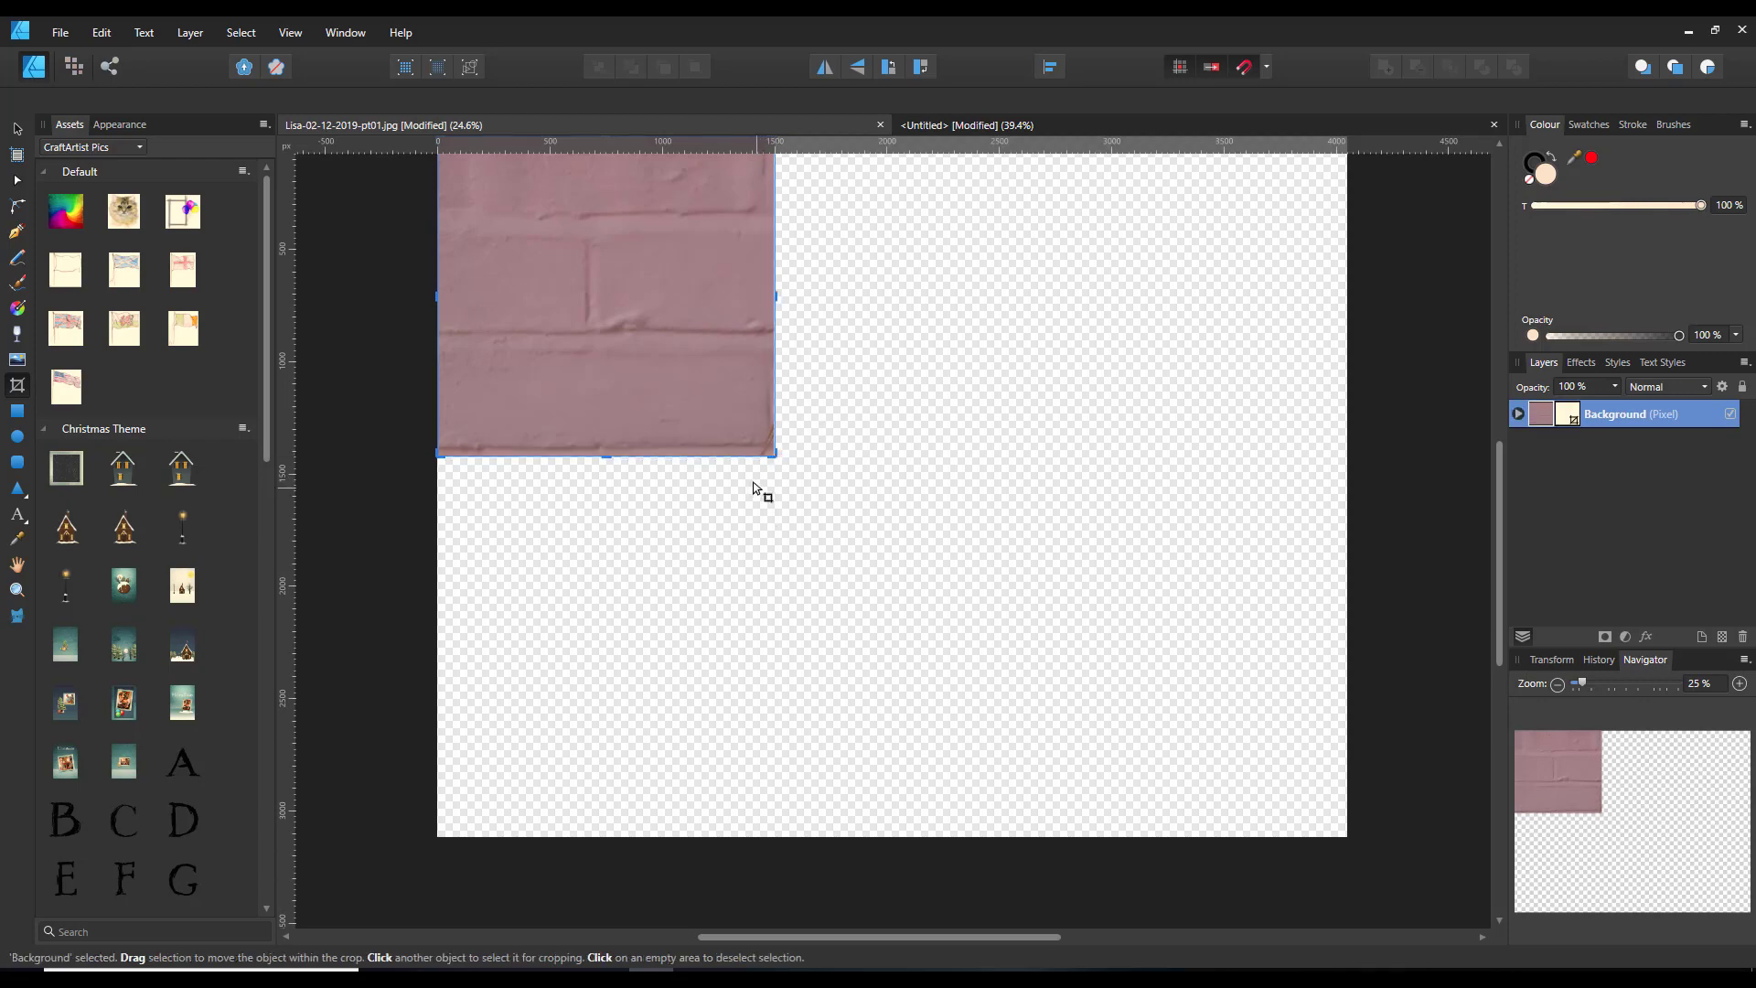
pyautogui.click(18, 131)
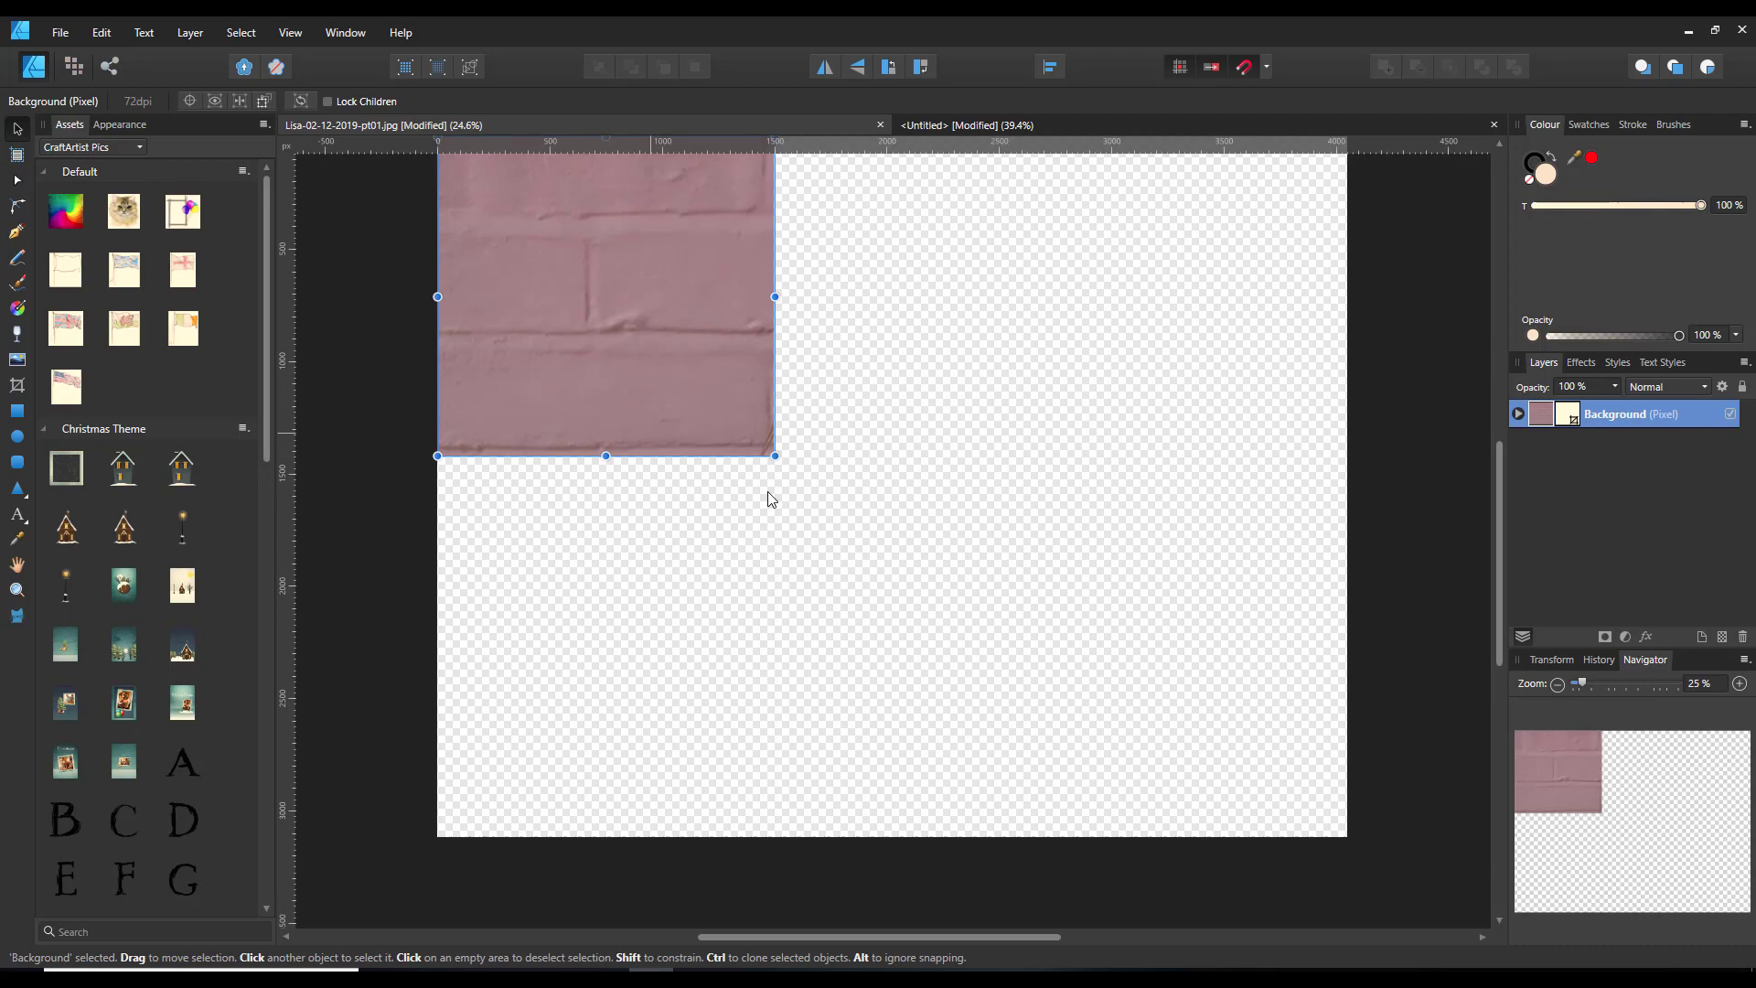
pyautogui.moveTo(775, 455); pyautogui.dragTo(1285, 713)
pyautogui.moveTo(1167, 482); pyautogui.dragTo(1348, 484)
pyautogui.moveTo(905, 831); pyautogui.dragTo(906, 840)
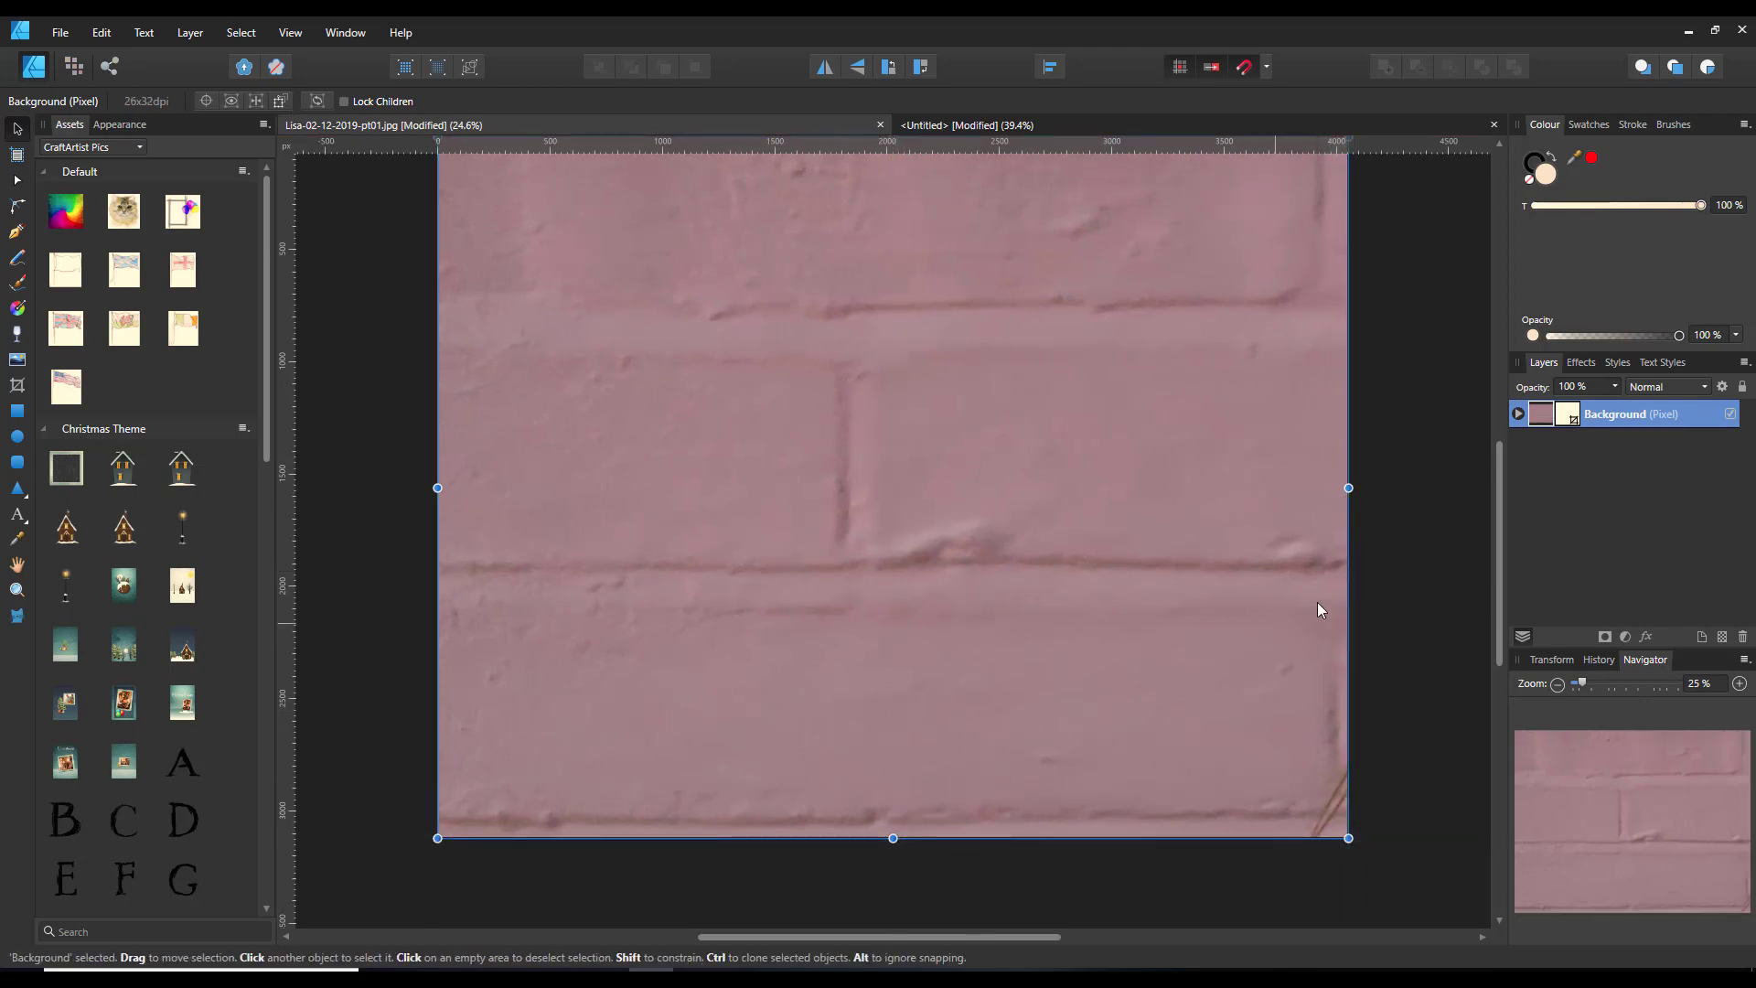
# Add a Levels adjustment to the bricks with White Level 80% and Gamma 1.23
pyautogui.click(1624, 636)
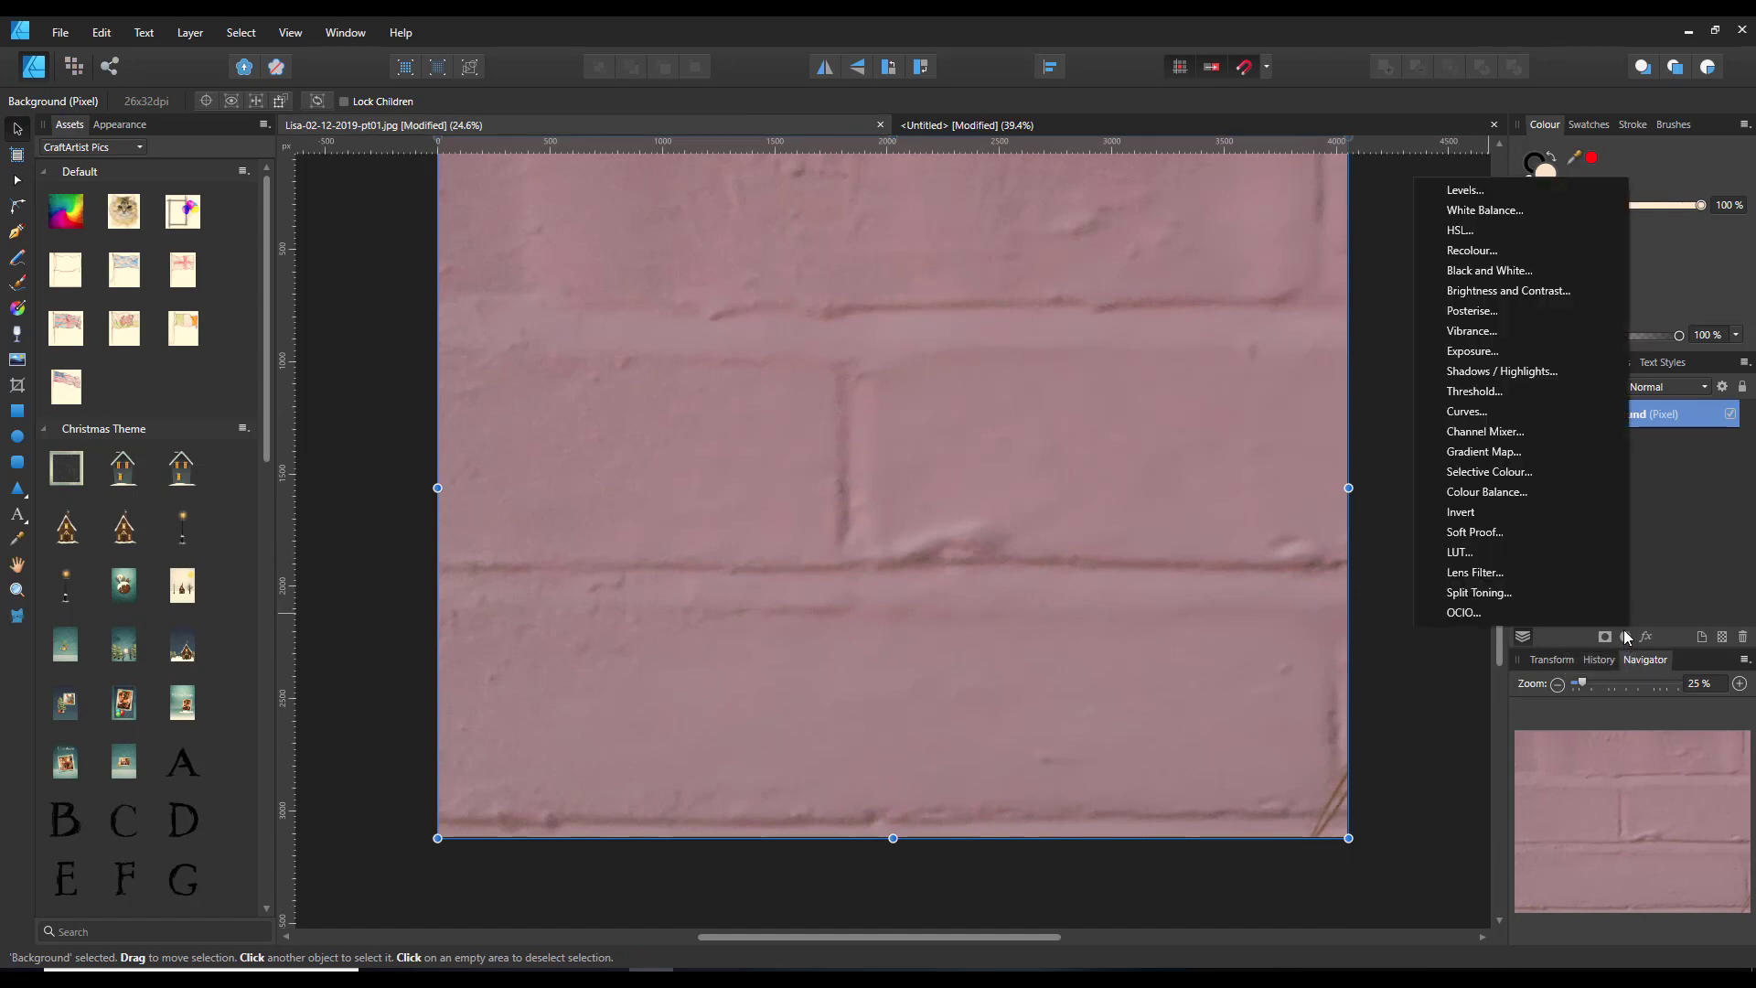
pyautogui.click(1479, 194)
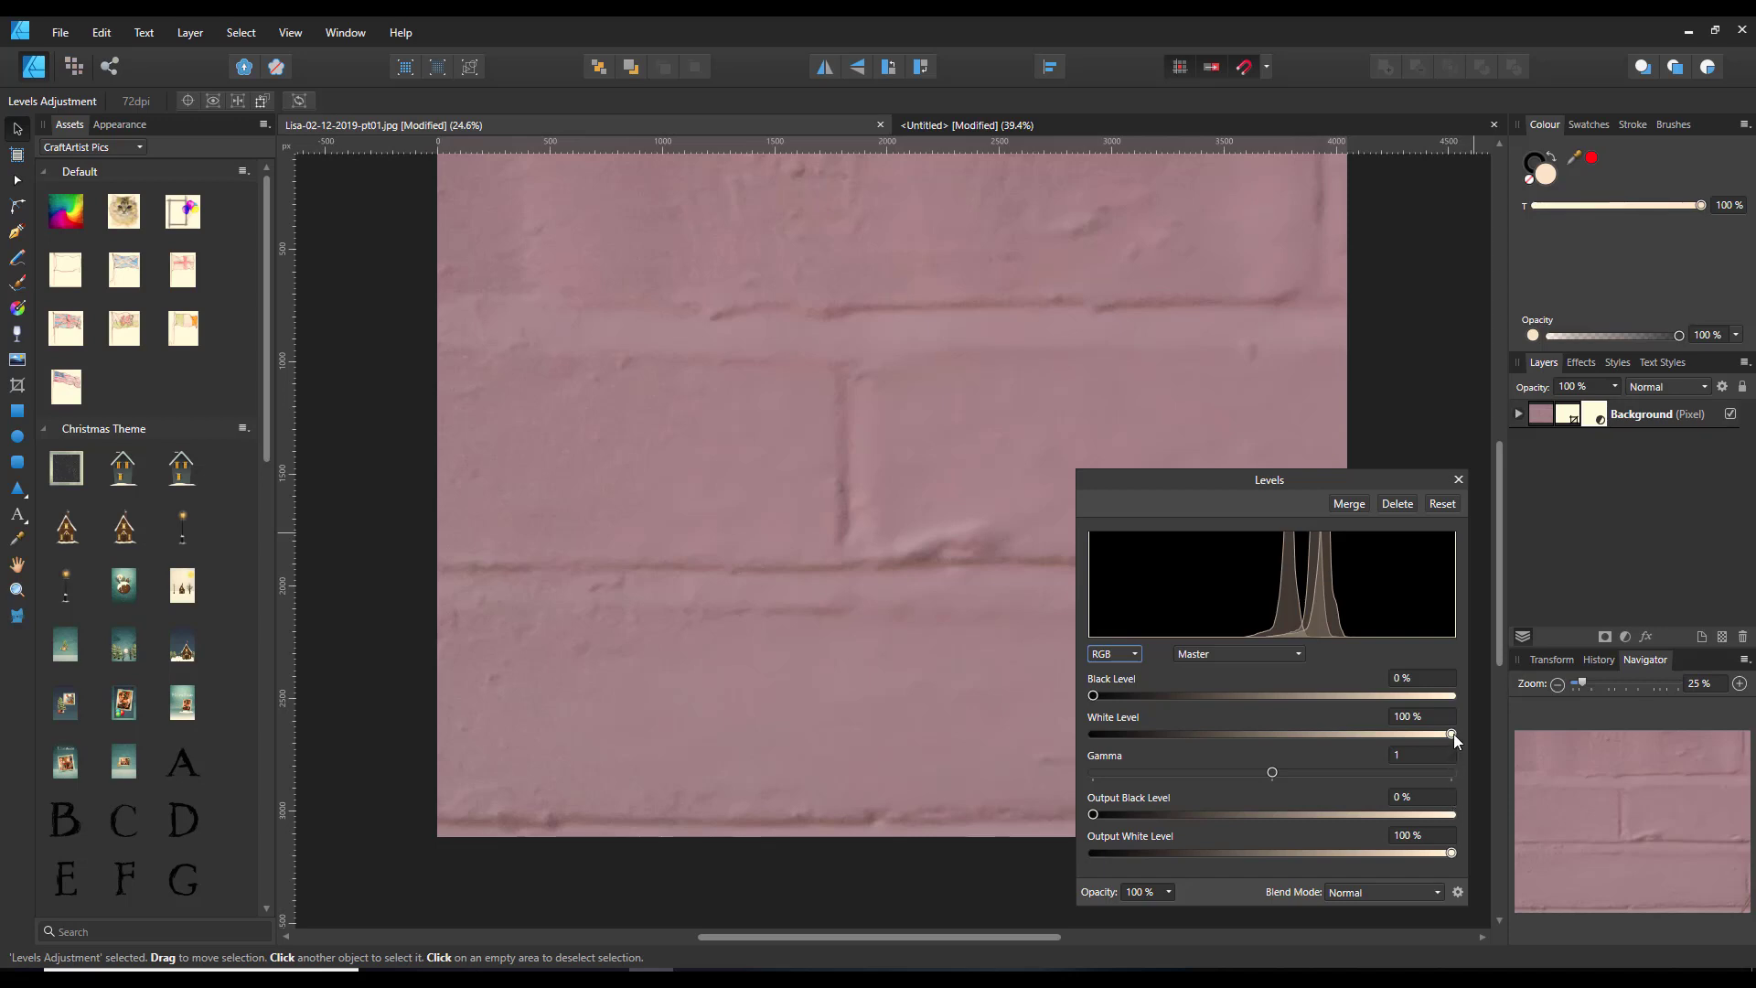
pyautogui.moveTo(1452, 734); pyautogui.dragTo(1378, 733)
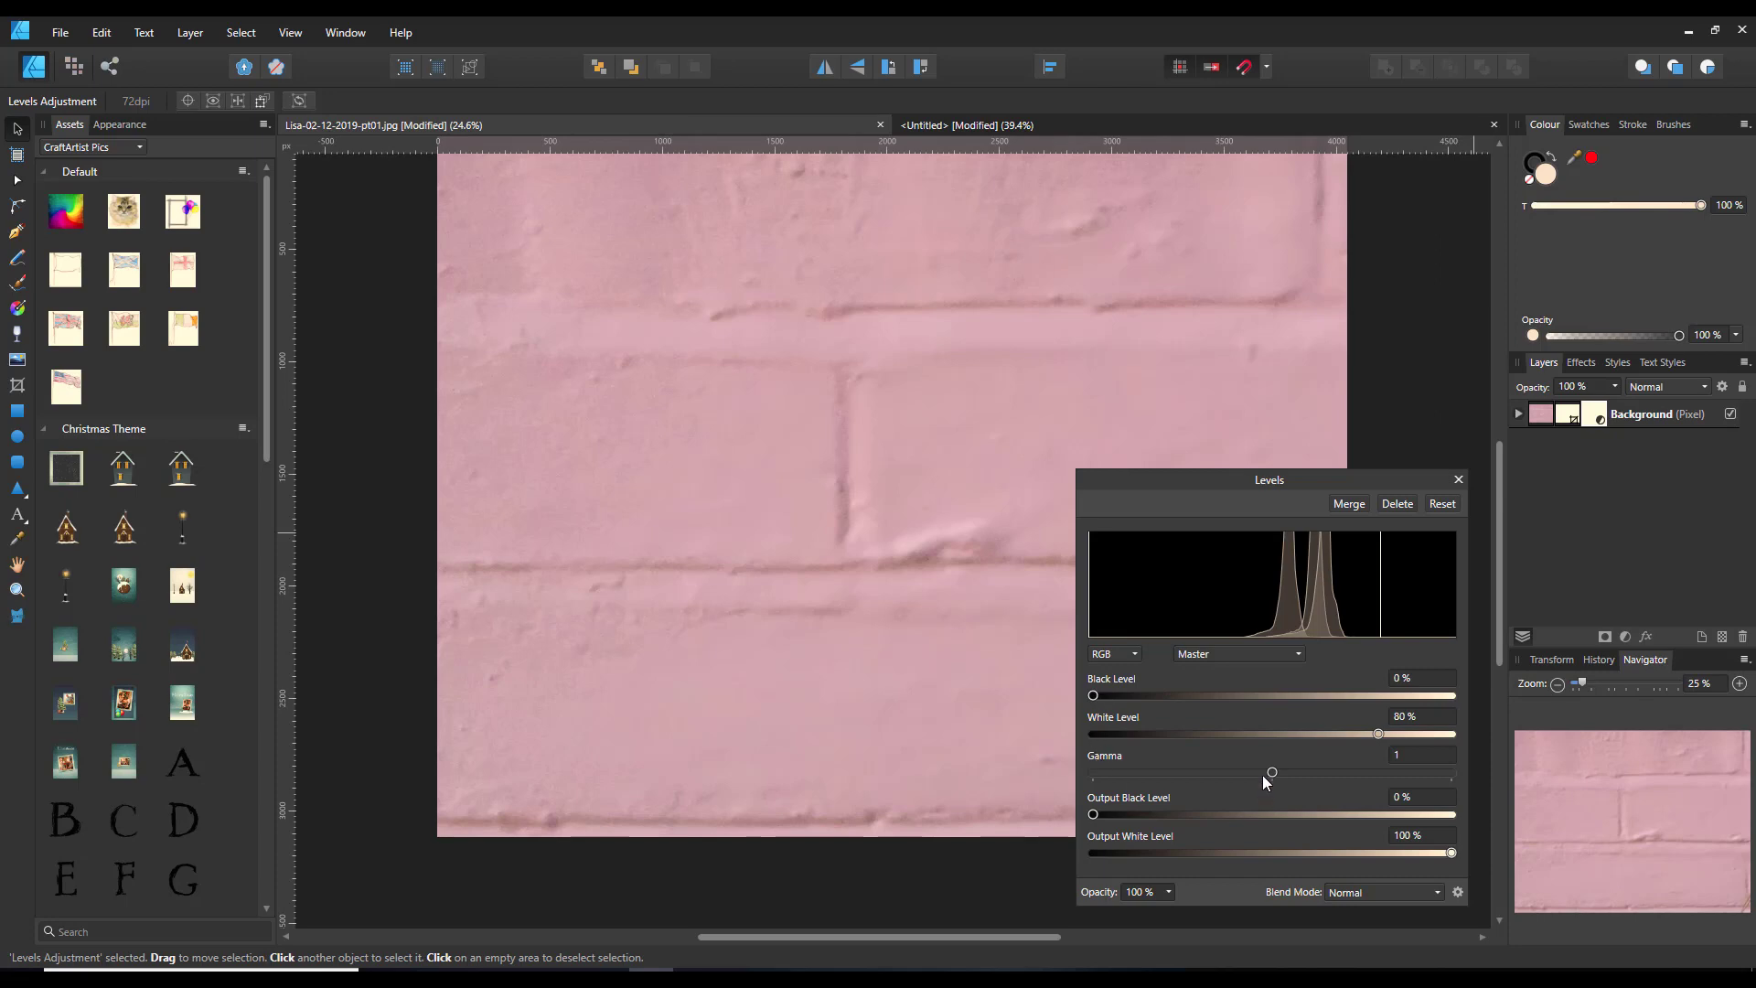
pyautogui.moveTo(1273, 772); pyautogui.dragTo(1312, 776)
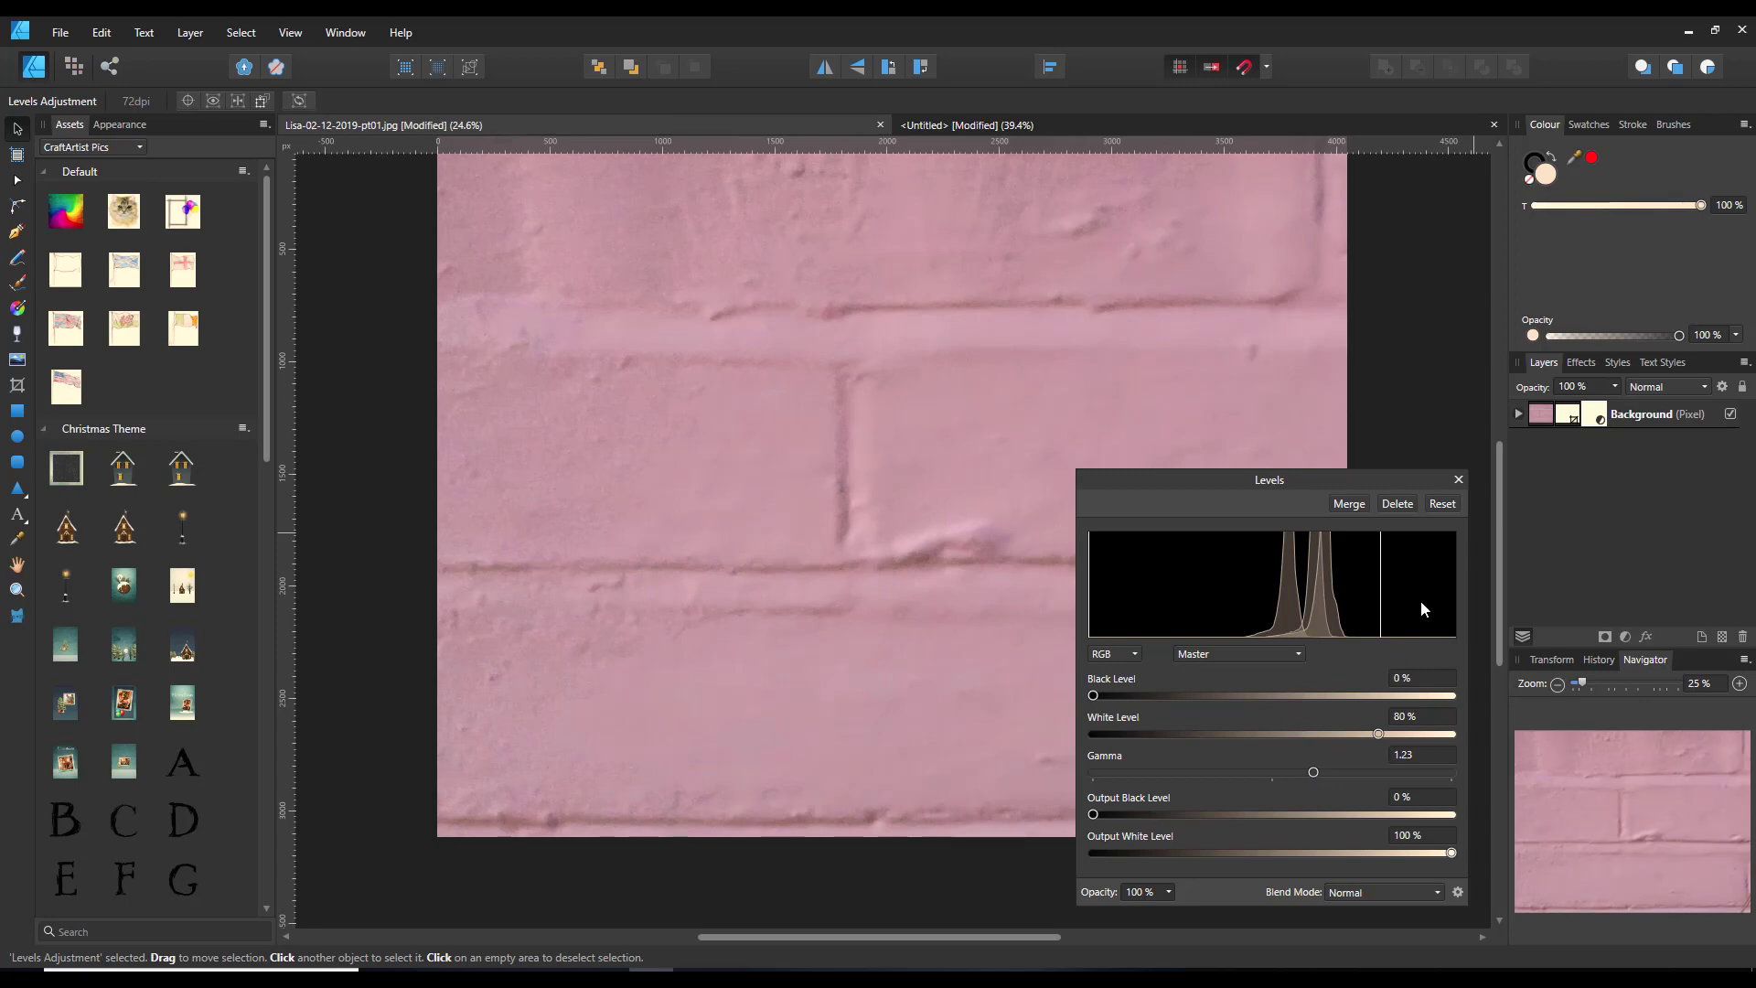
pyautogui.click(1459, 479)
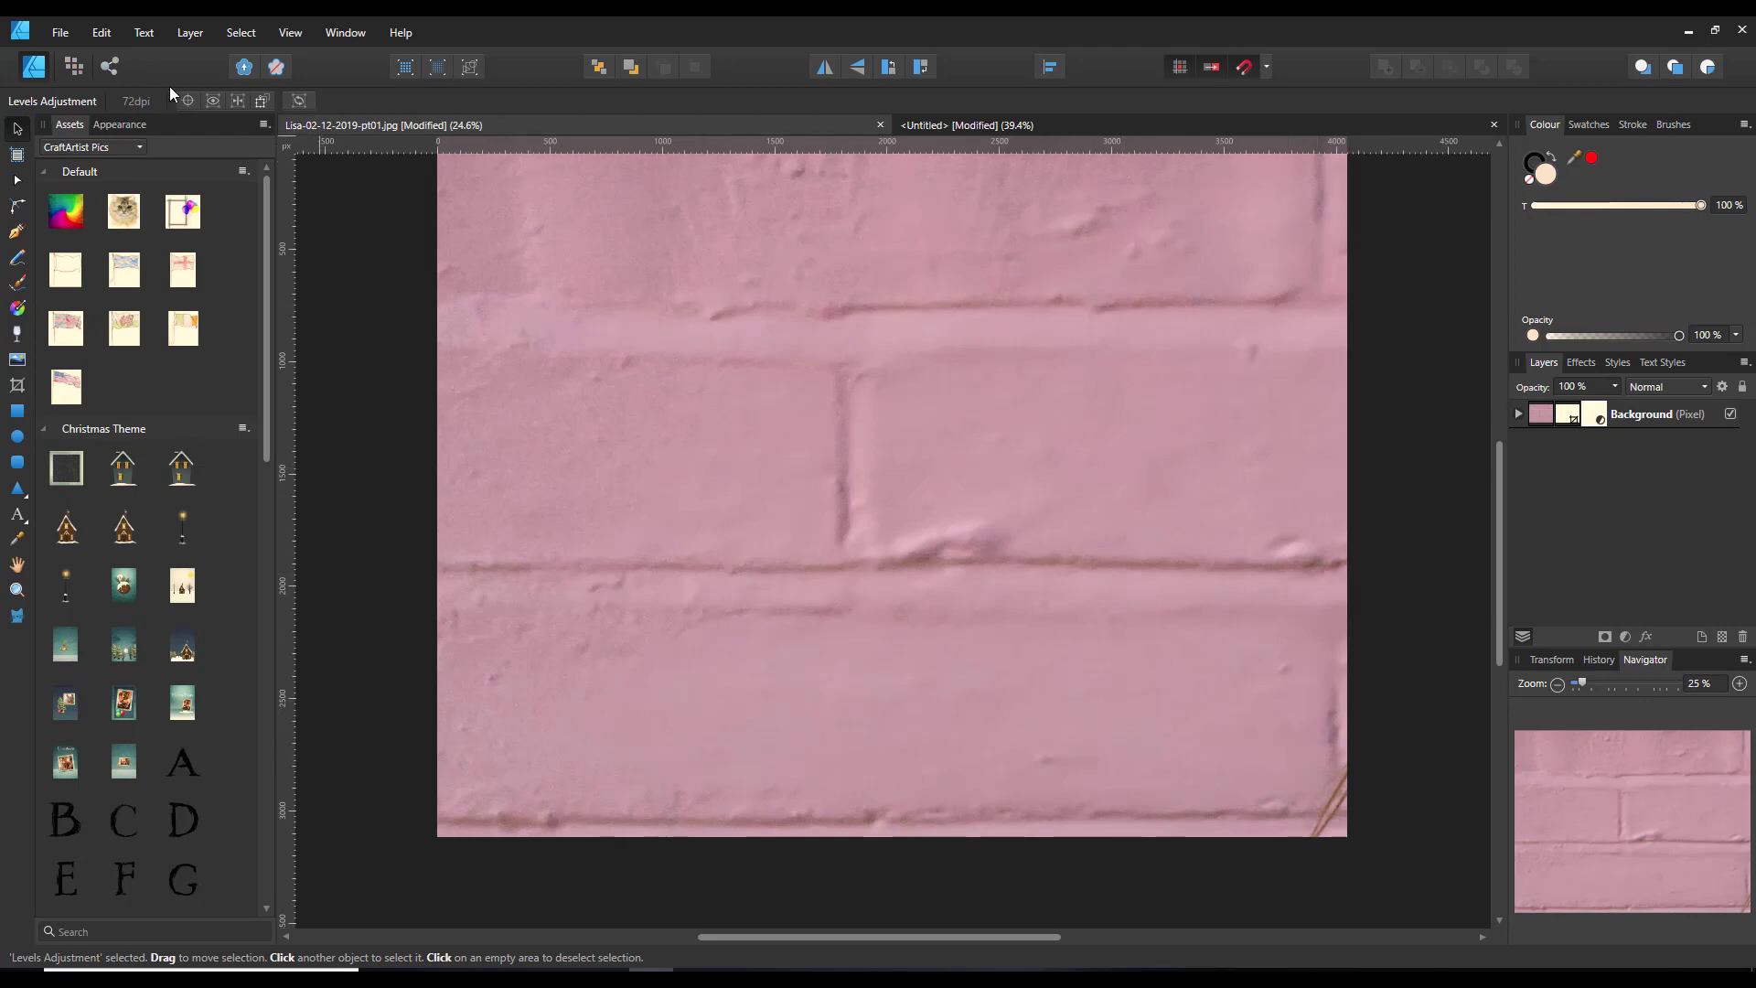
# Export the brightened brick image as JPEG 'wall' into the crops2 folder
pyautogui.click(62, 34)
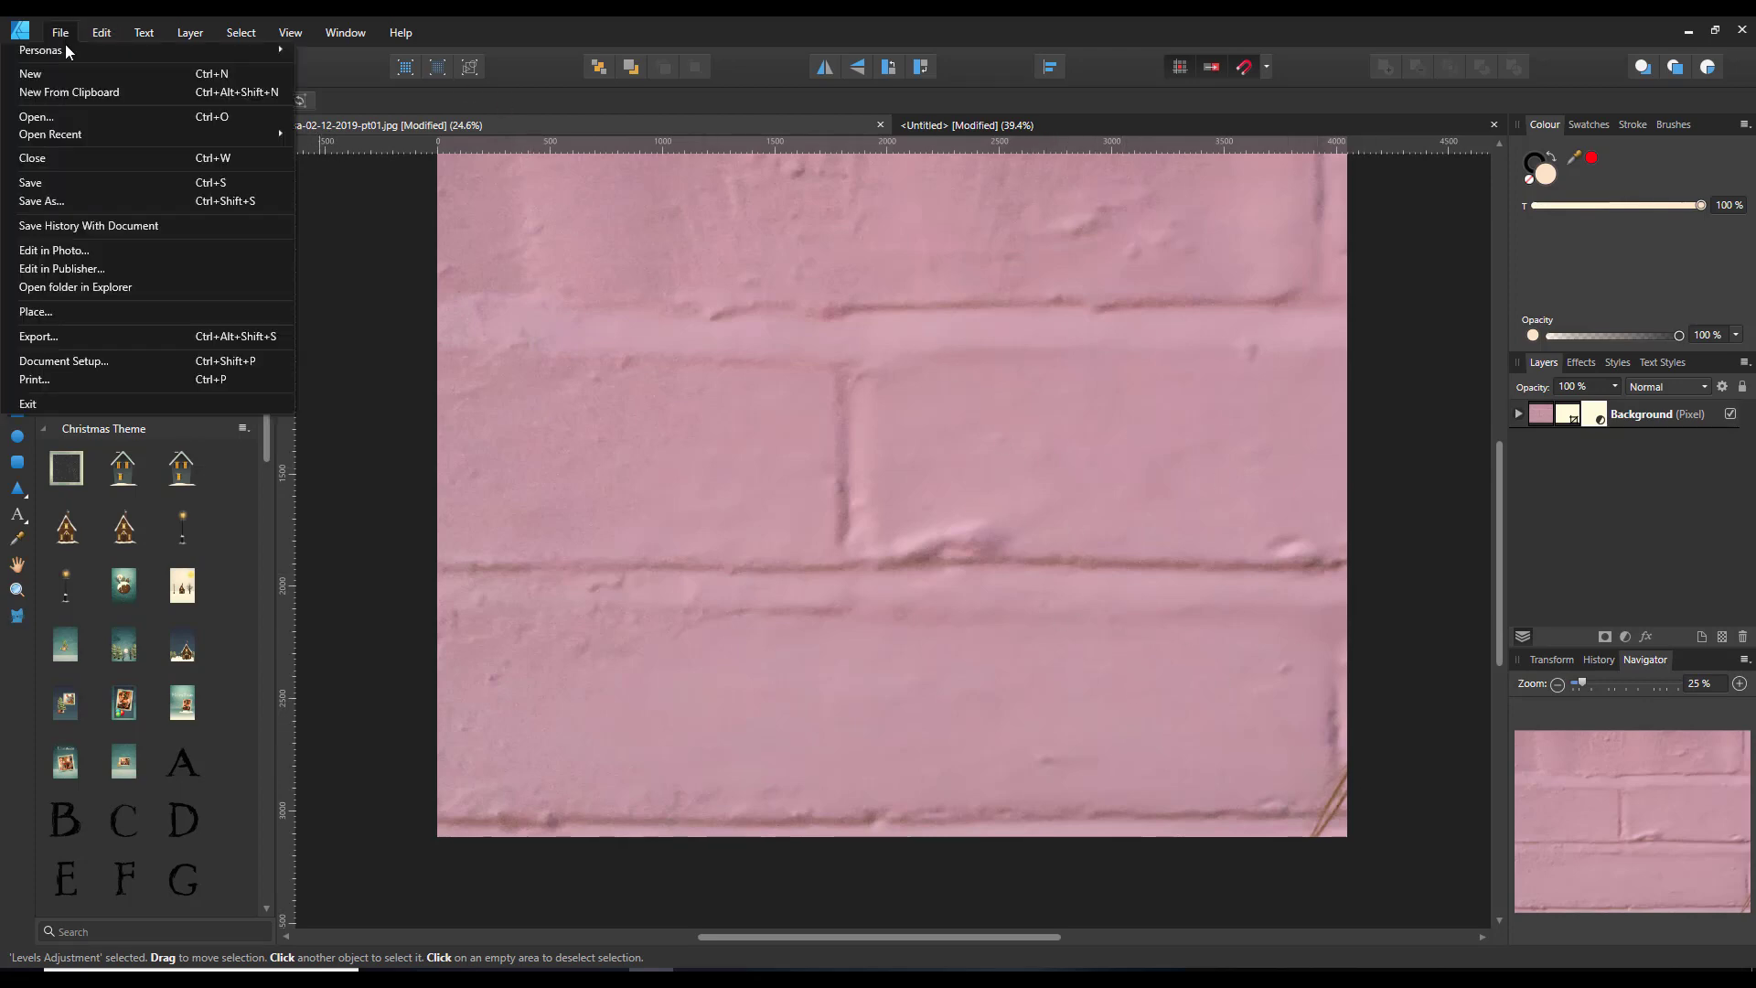
pyautogui.click(50, 333)
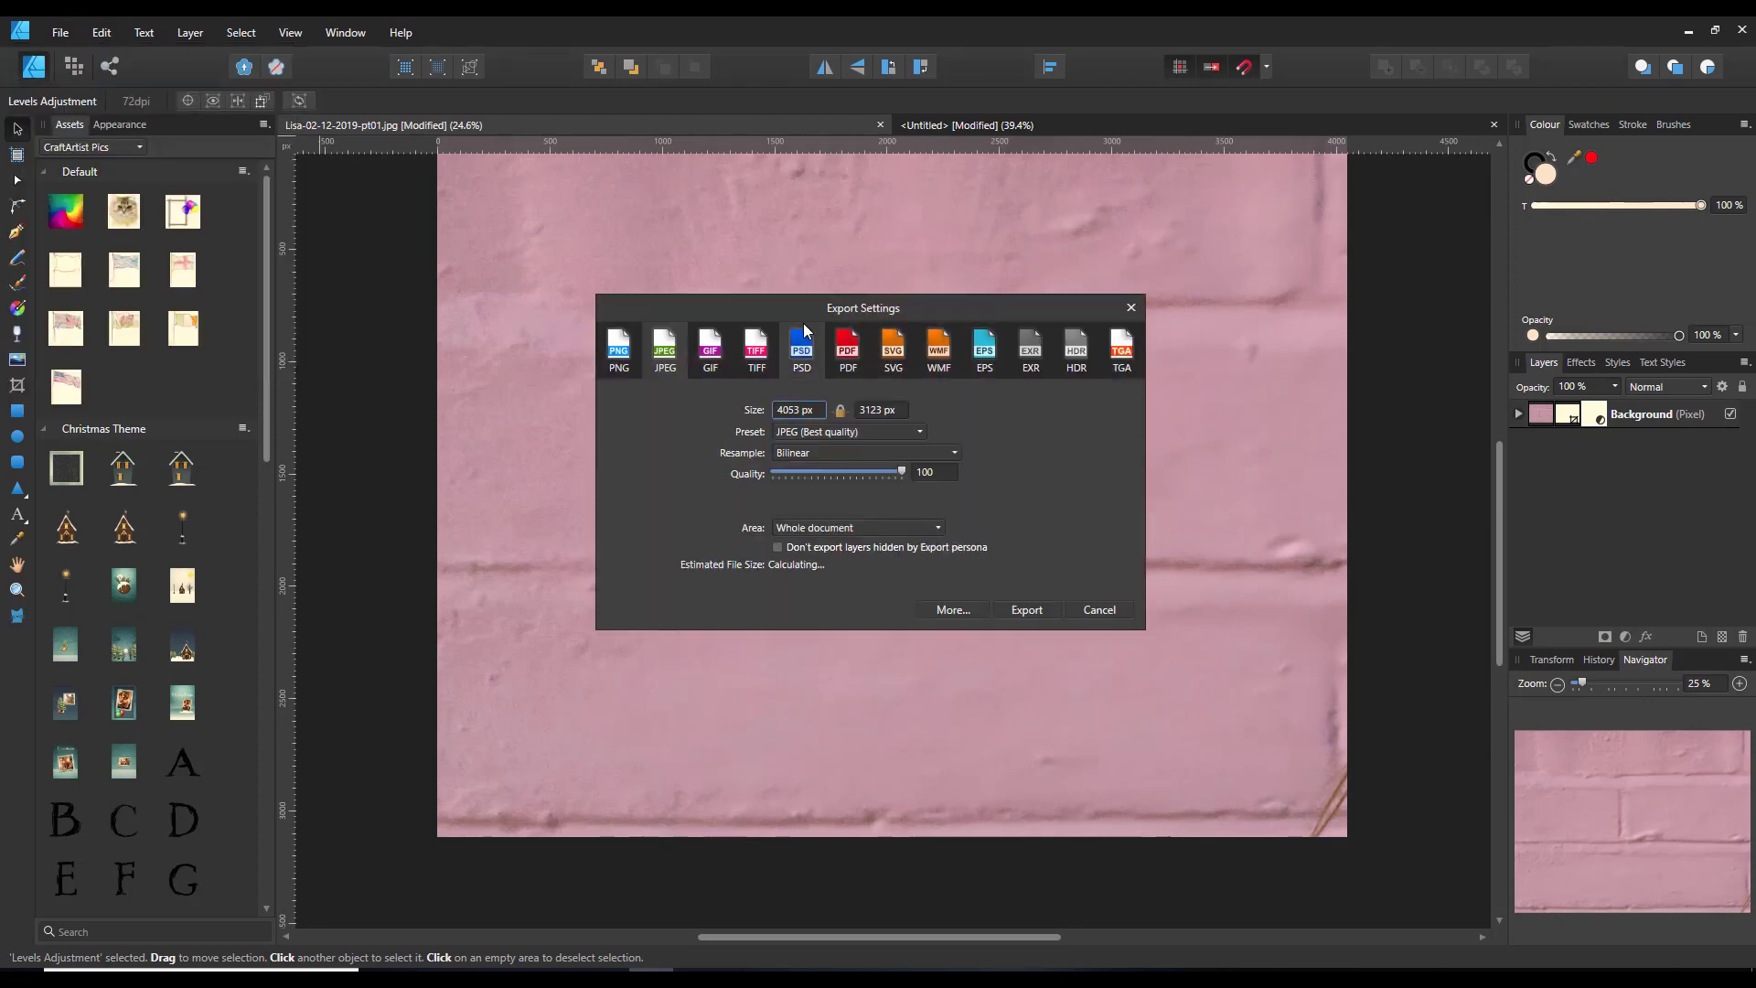
pyautogui.click(1026, 610)
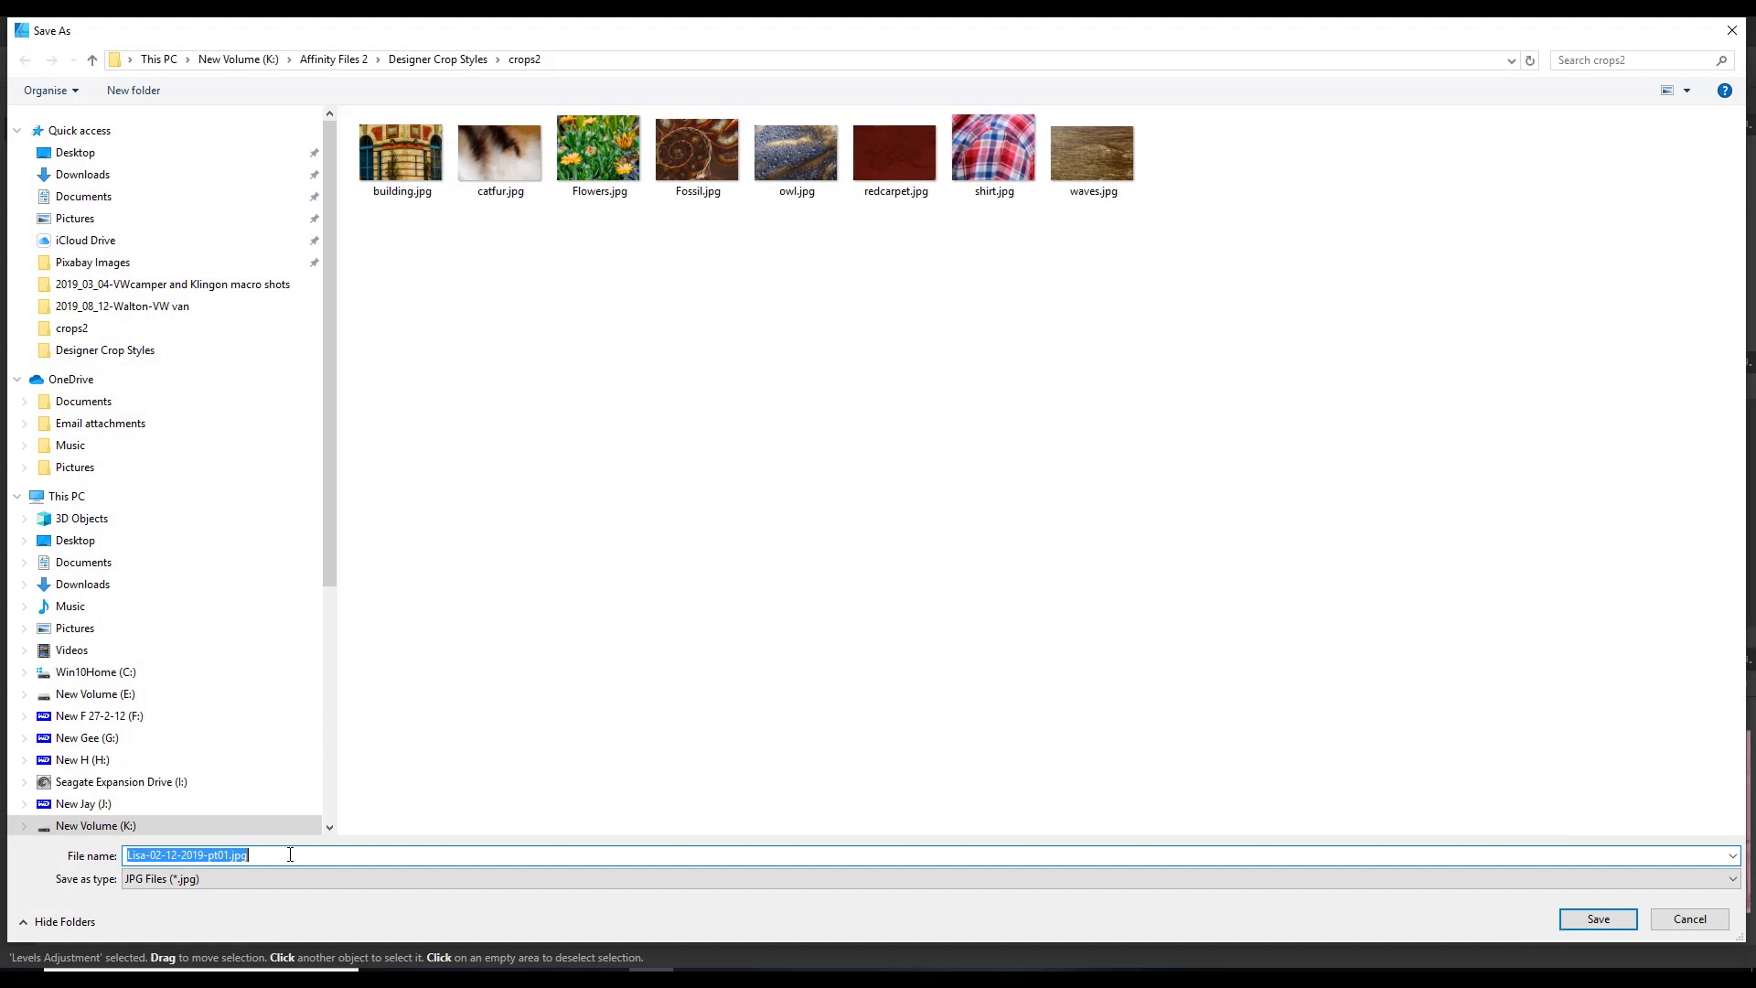
pyautogui.write('wall')
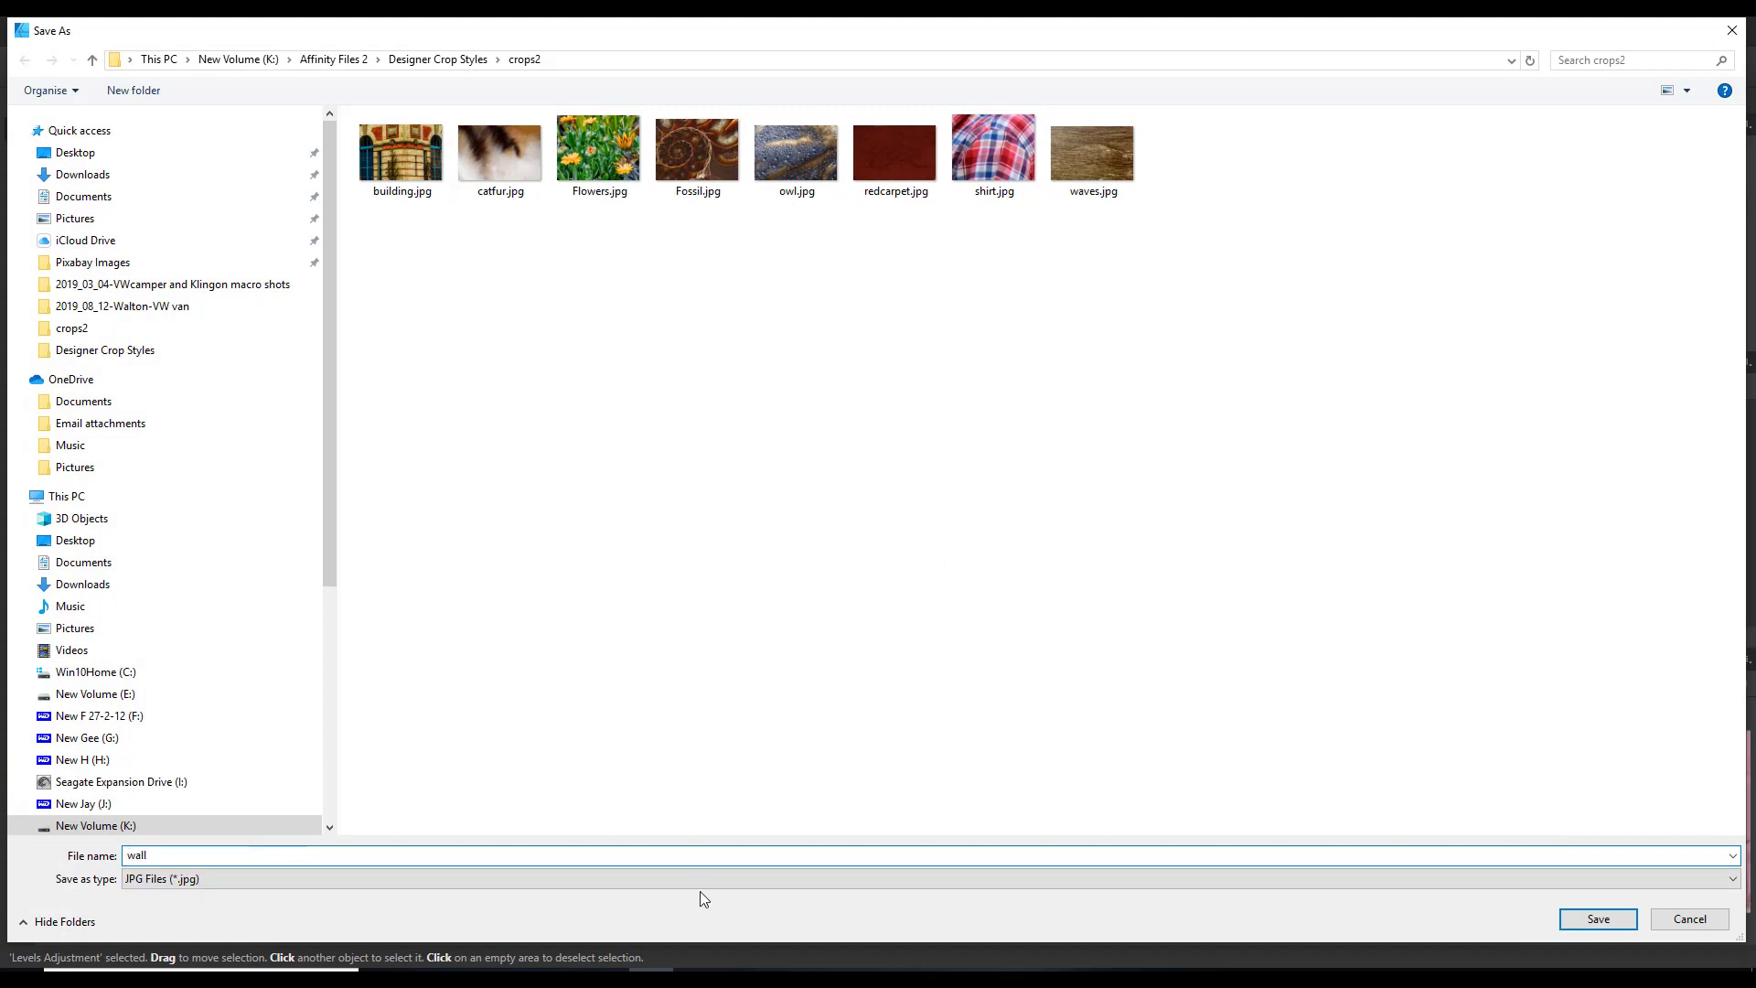
pyautogui.click(1608, 923)
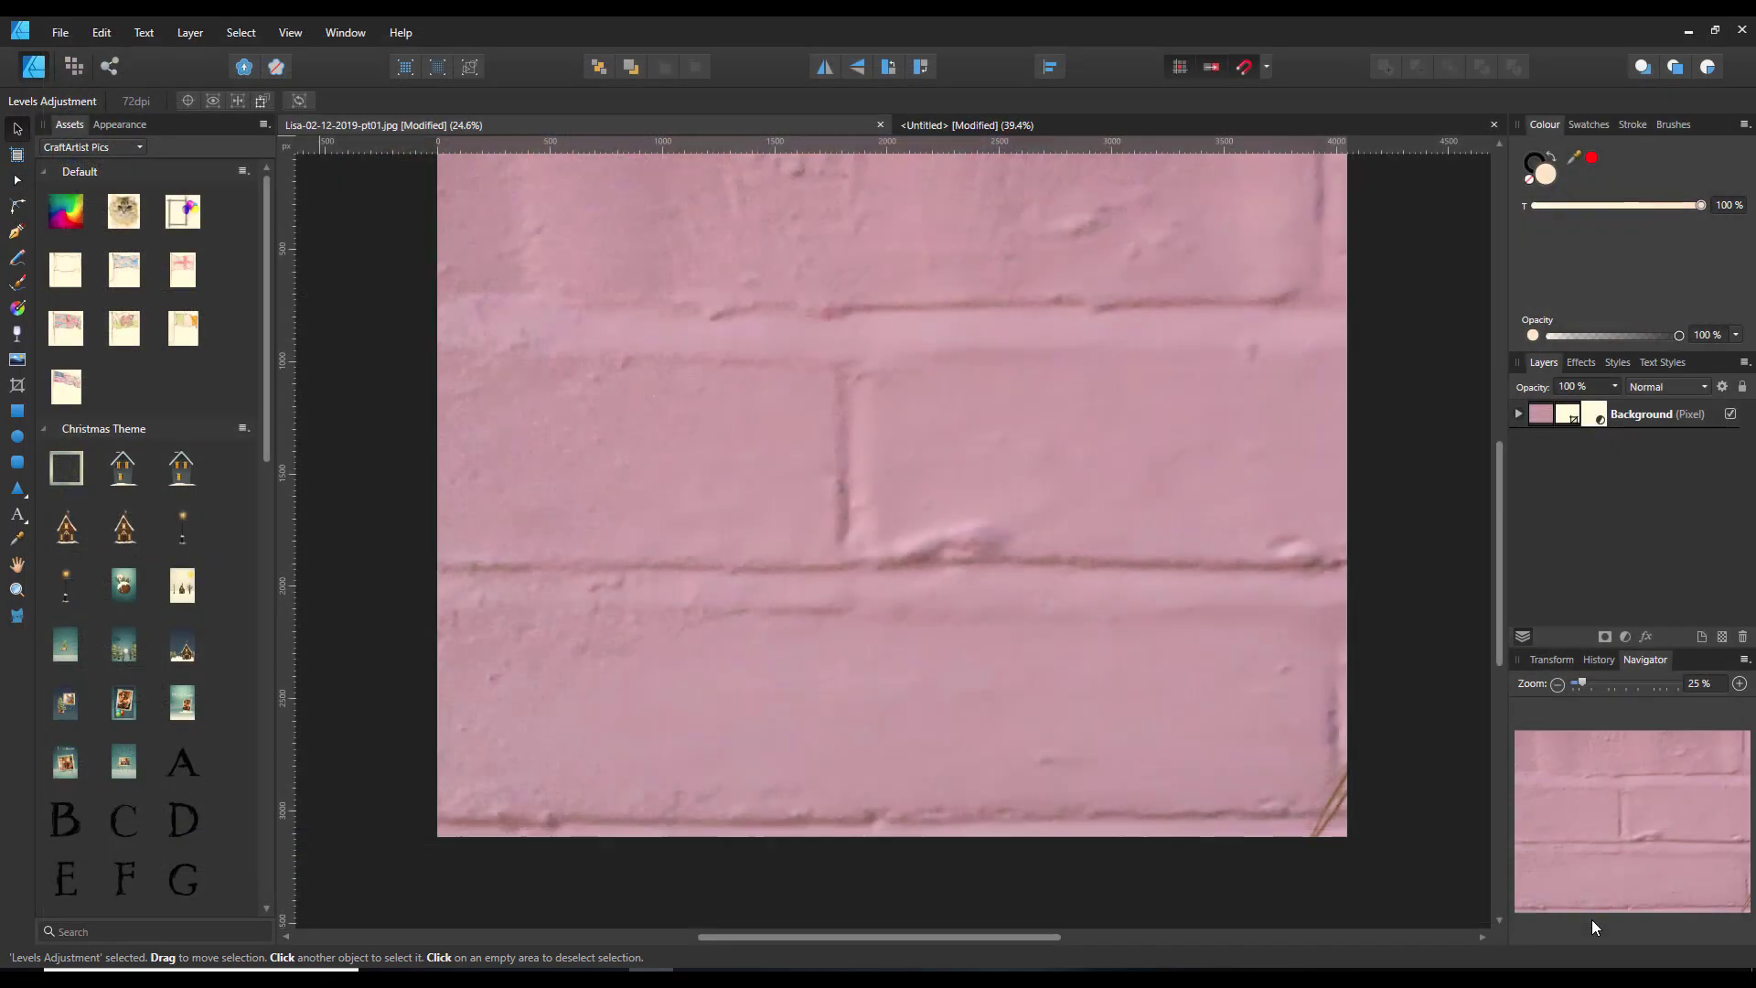
# Close the brick photo and fill the rectangle with the wall.jpg bitmap, shifted upward
pyautogui.click(881, 127)
pyautogui.click(860, 507)
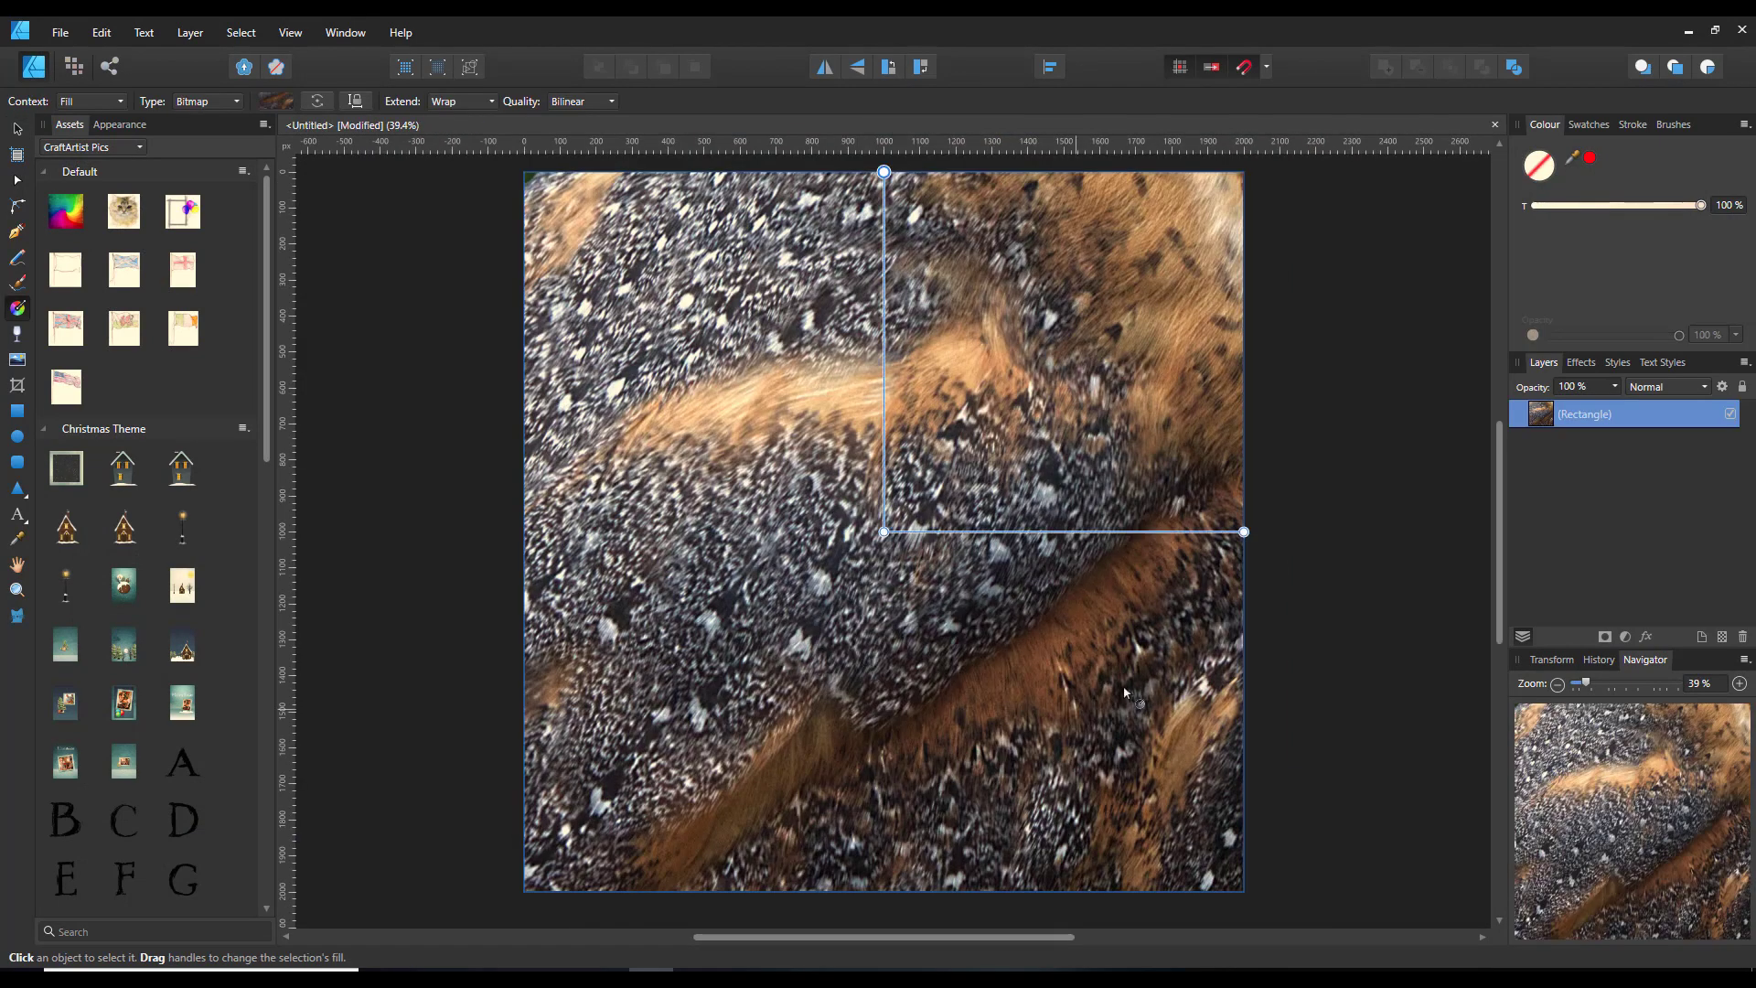
pyautogui.click(235, 102)
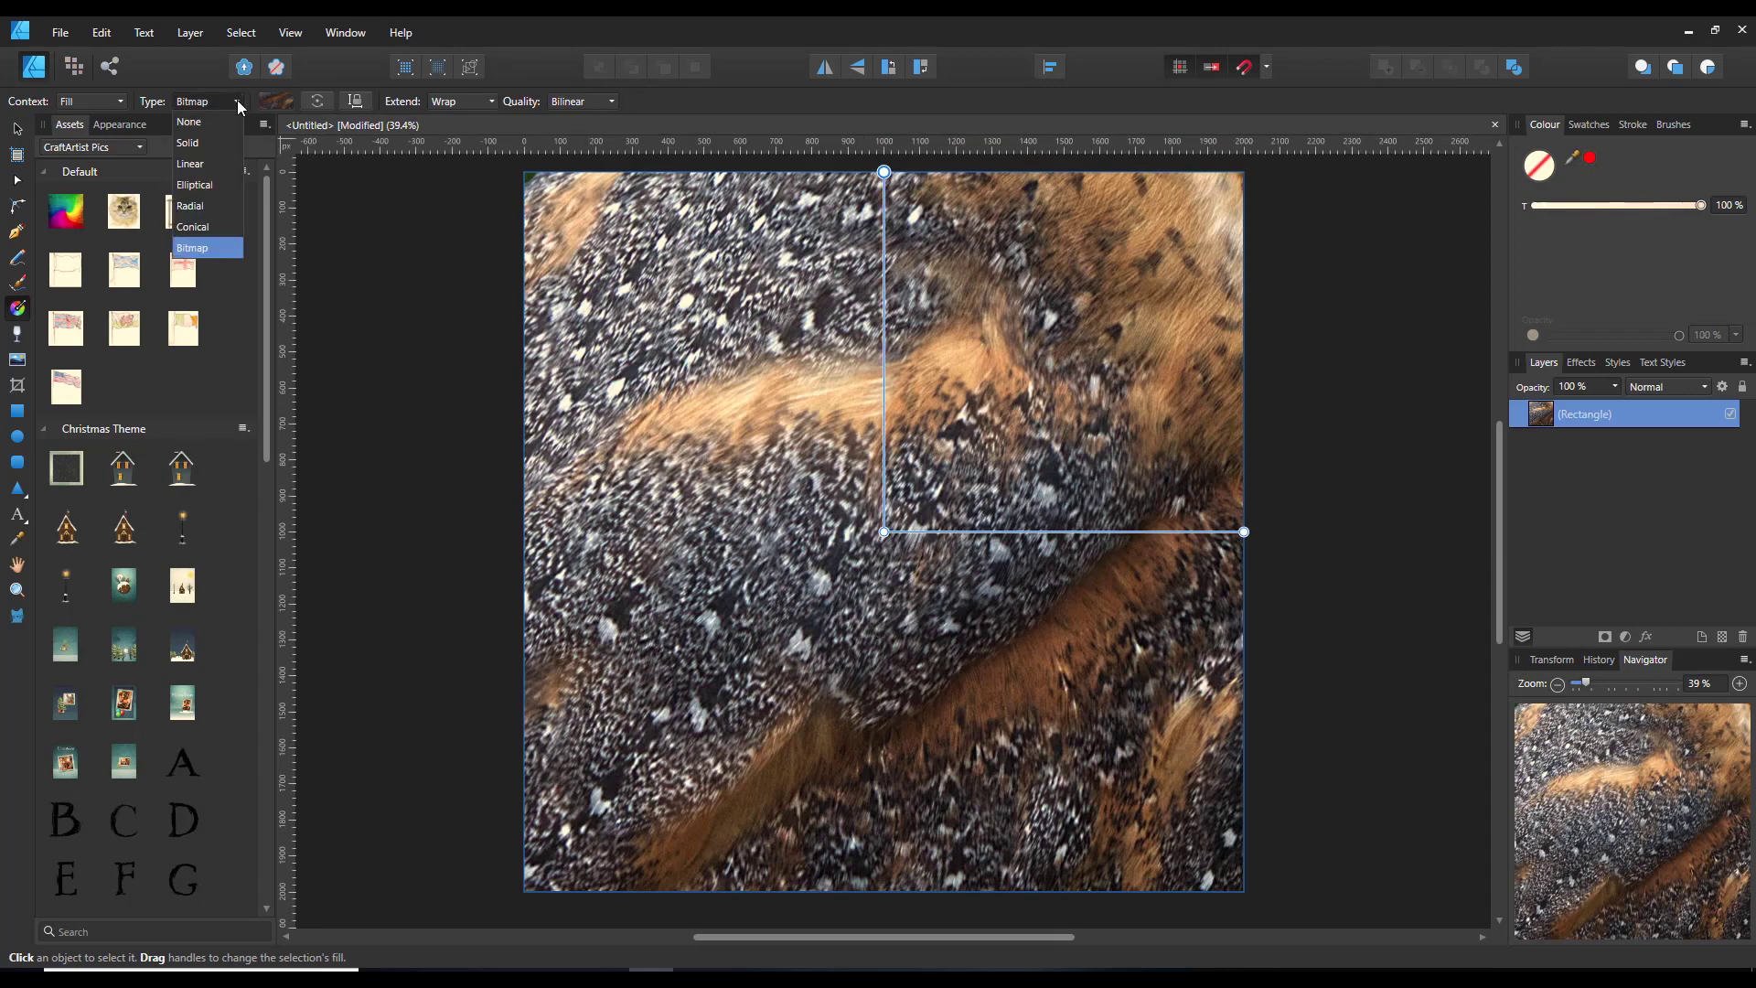
pyautogui.click(199, 249)
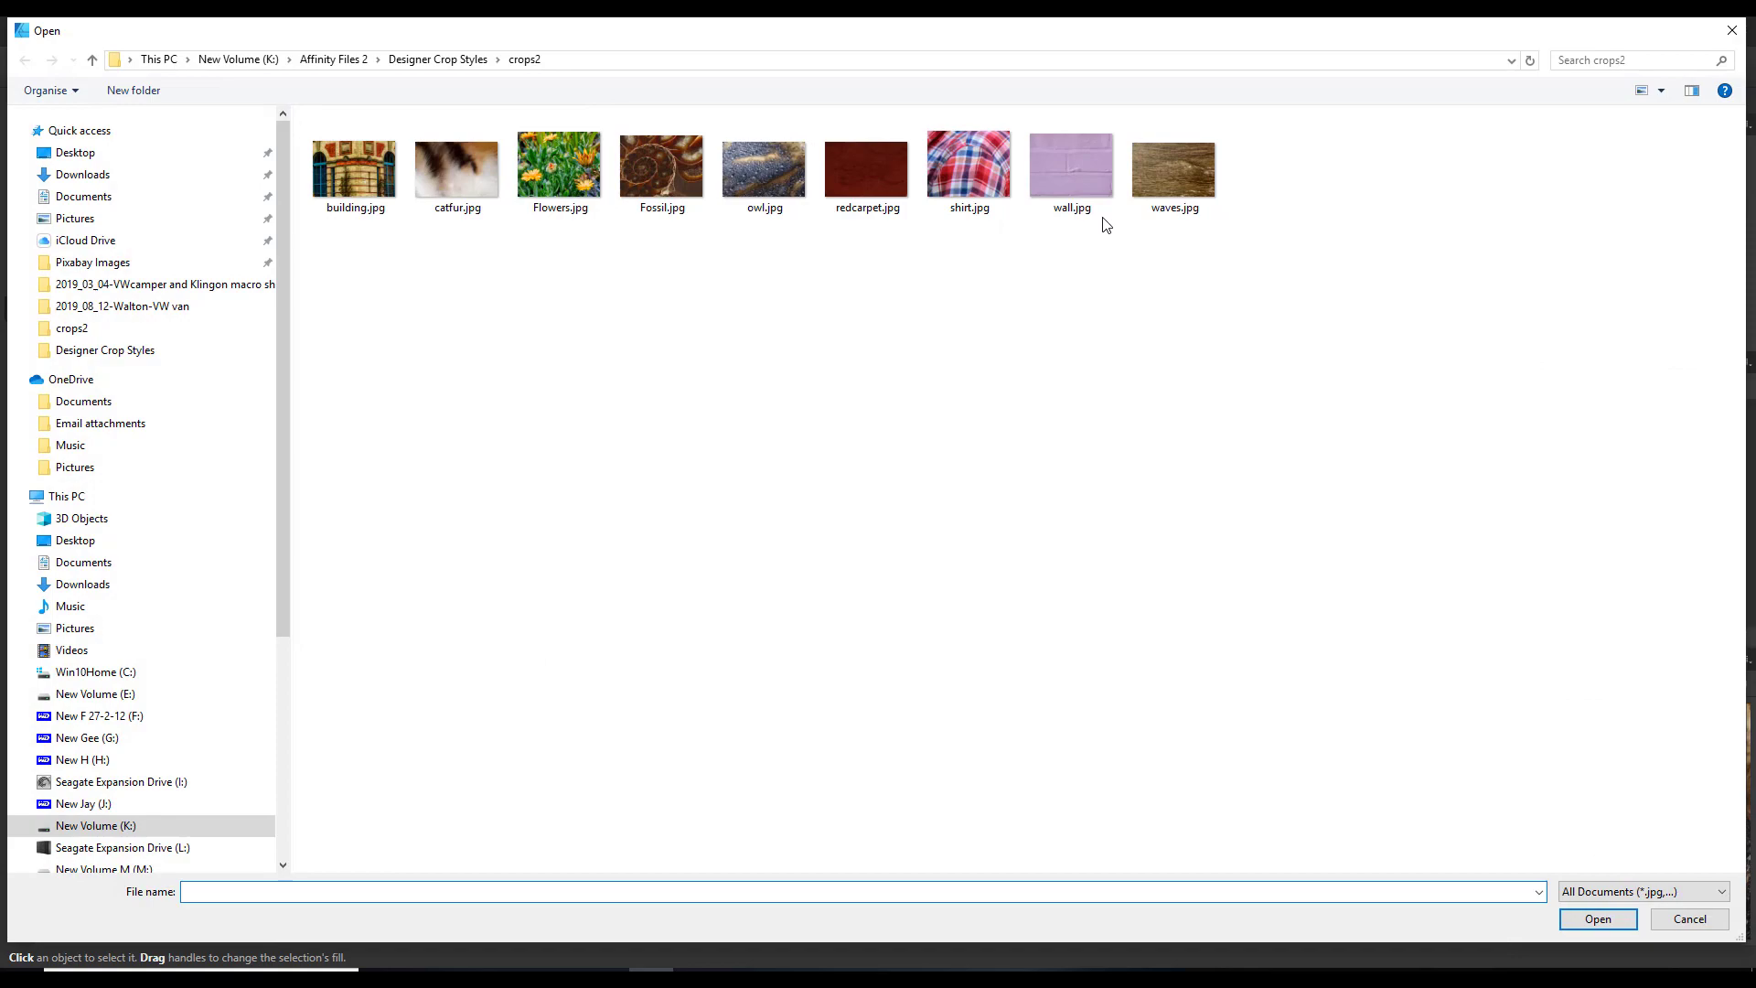
pyautogui.click(1074, 141)
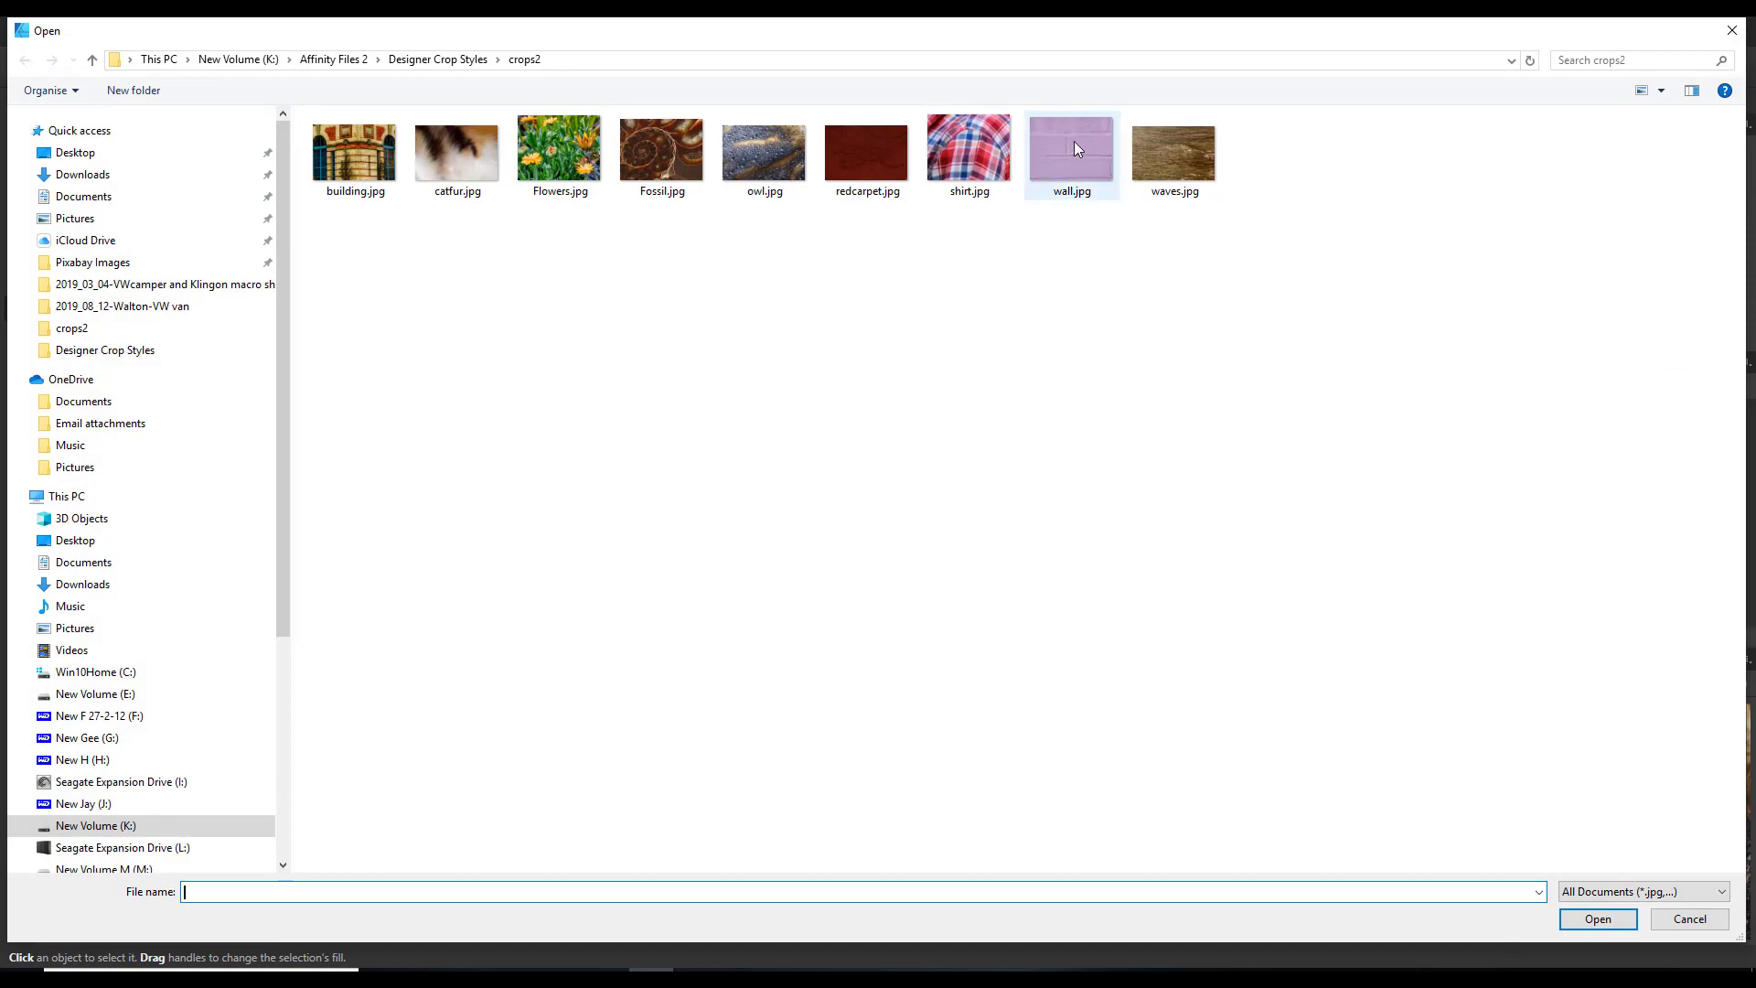
pyautogui.click(1597, 919)
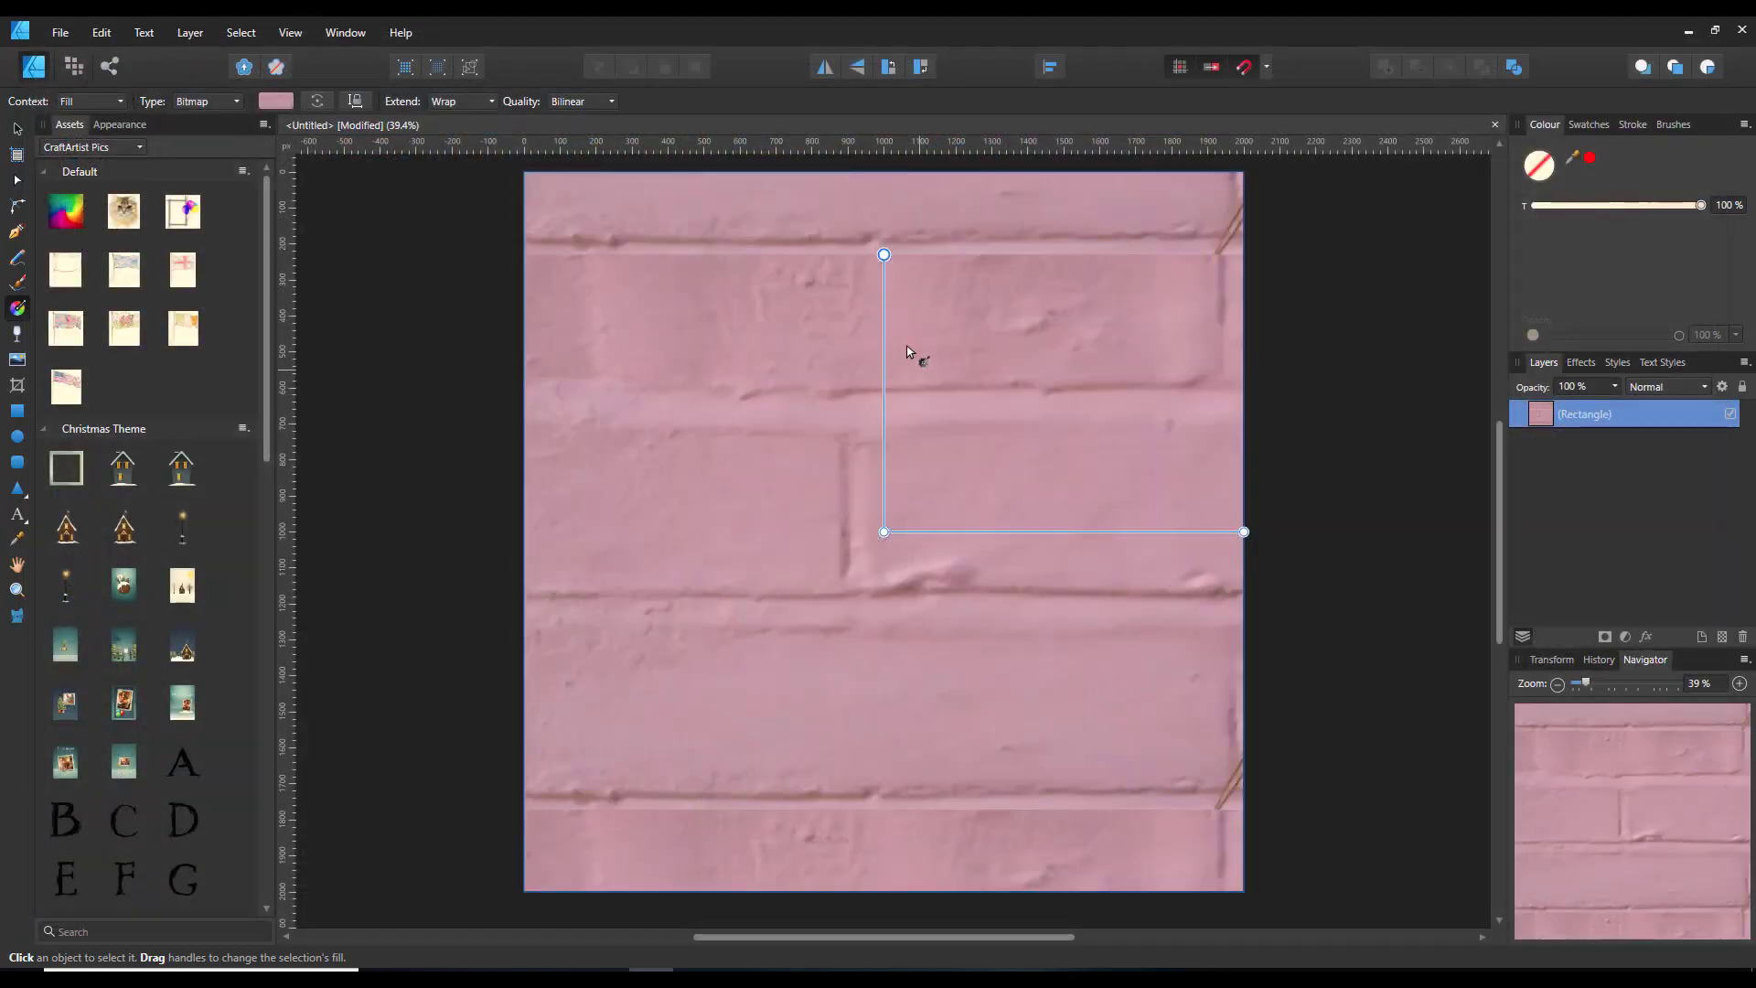
pyautogui.moveTo(884, 254); pyautogui.dragTo(883, 171)
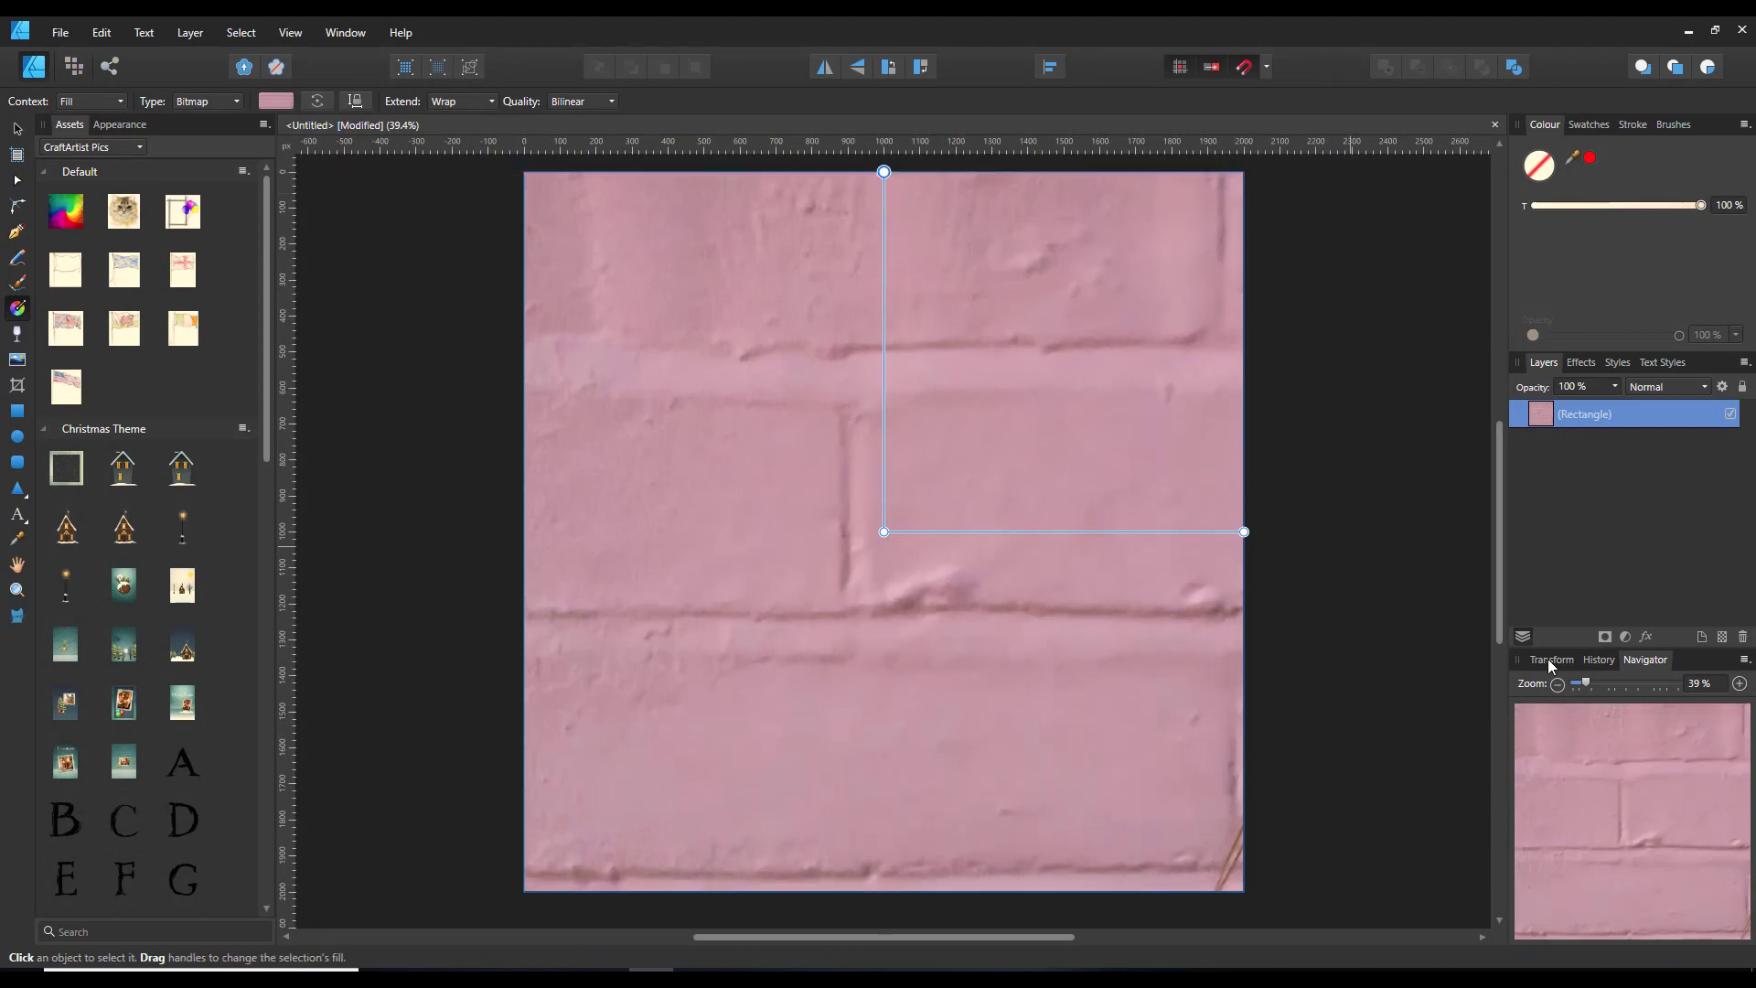
# Save the brick fill as Style 9 in Designer Crops 2 and rename it 'Wall'
pyautogui.rightClick(776, 661)
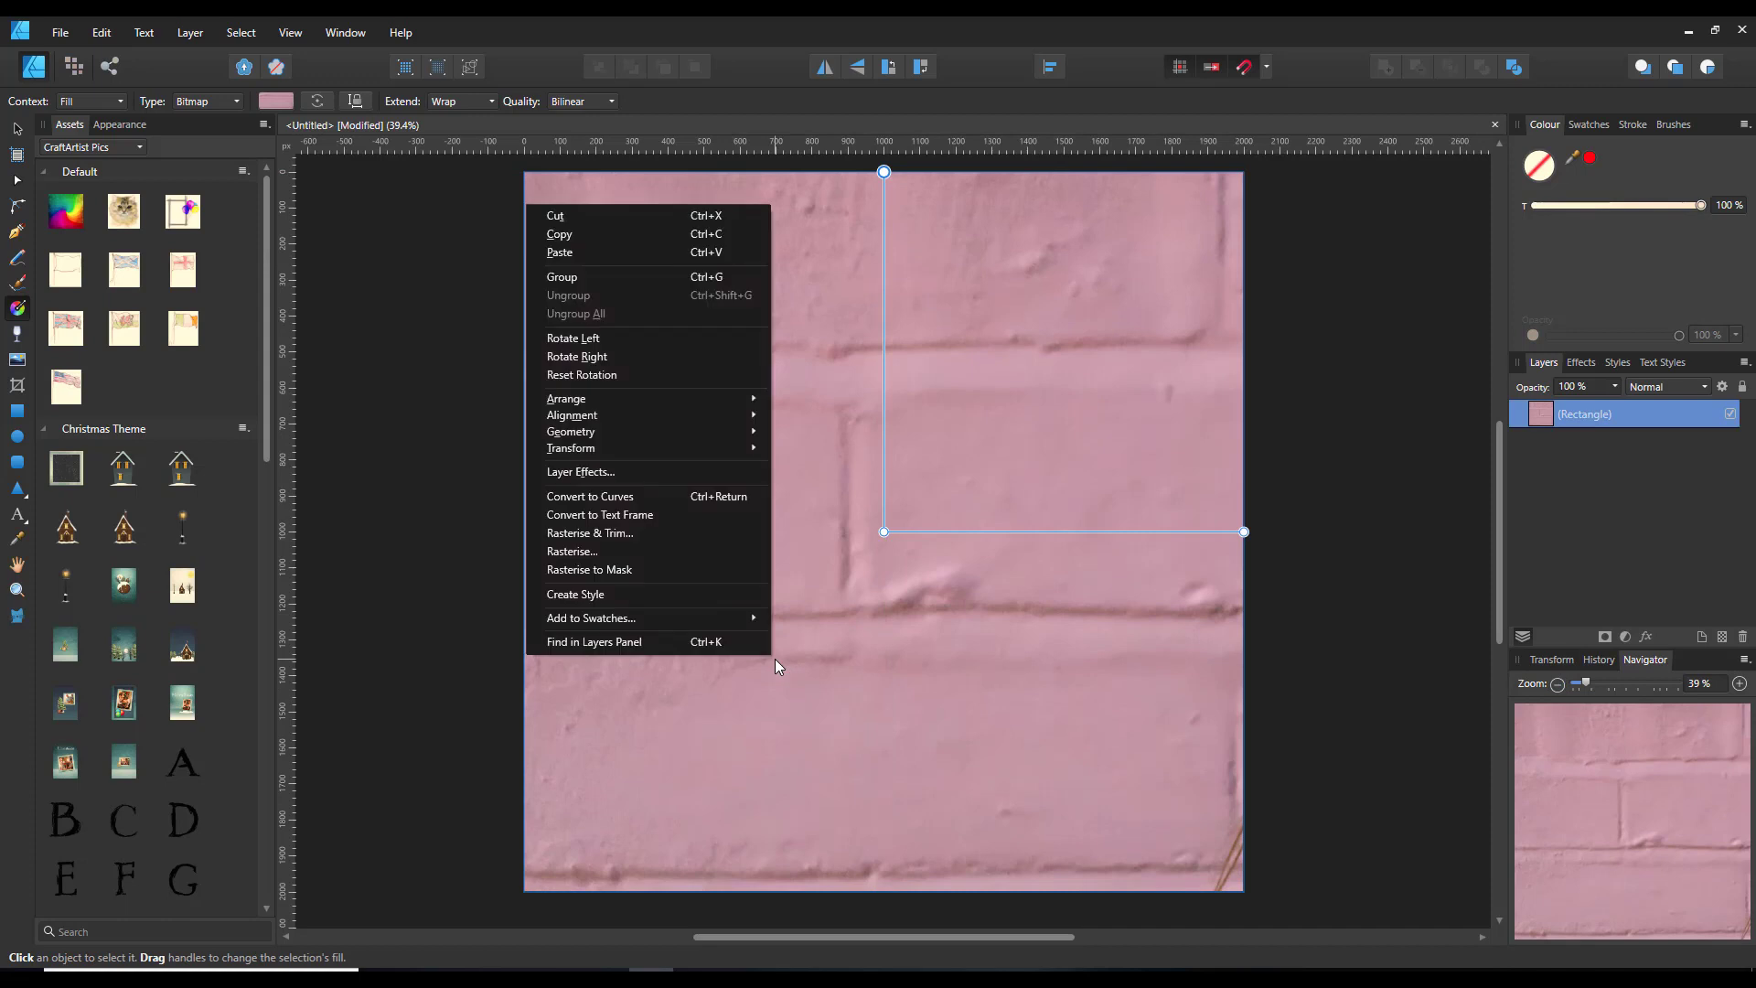
pyautogui.click(666, 597)
pyautogui.click(1618, 364)
pyautogui.rightClick(1544, 540)
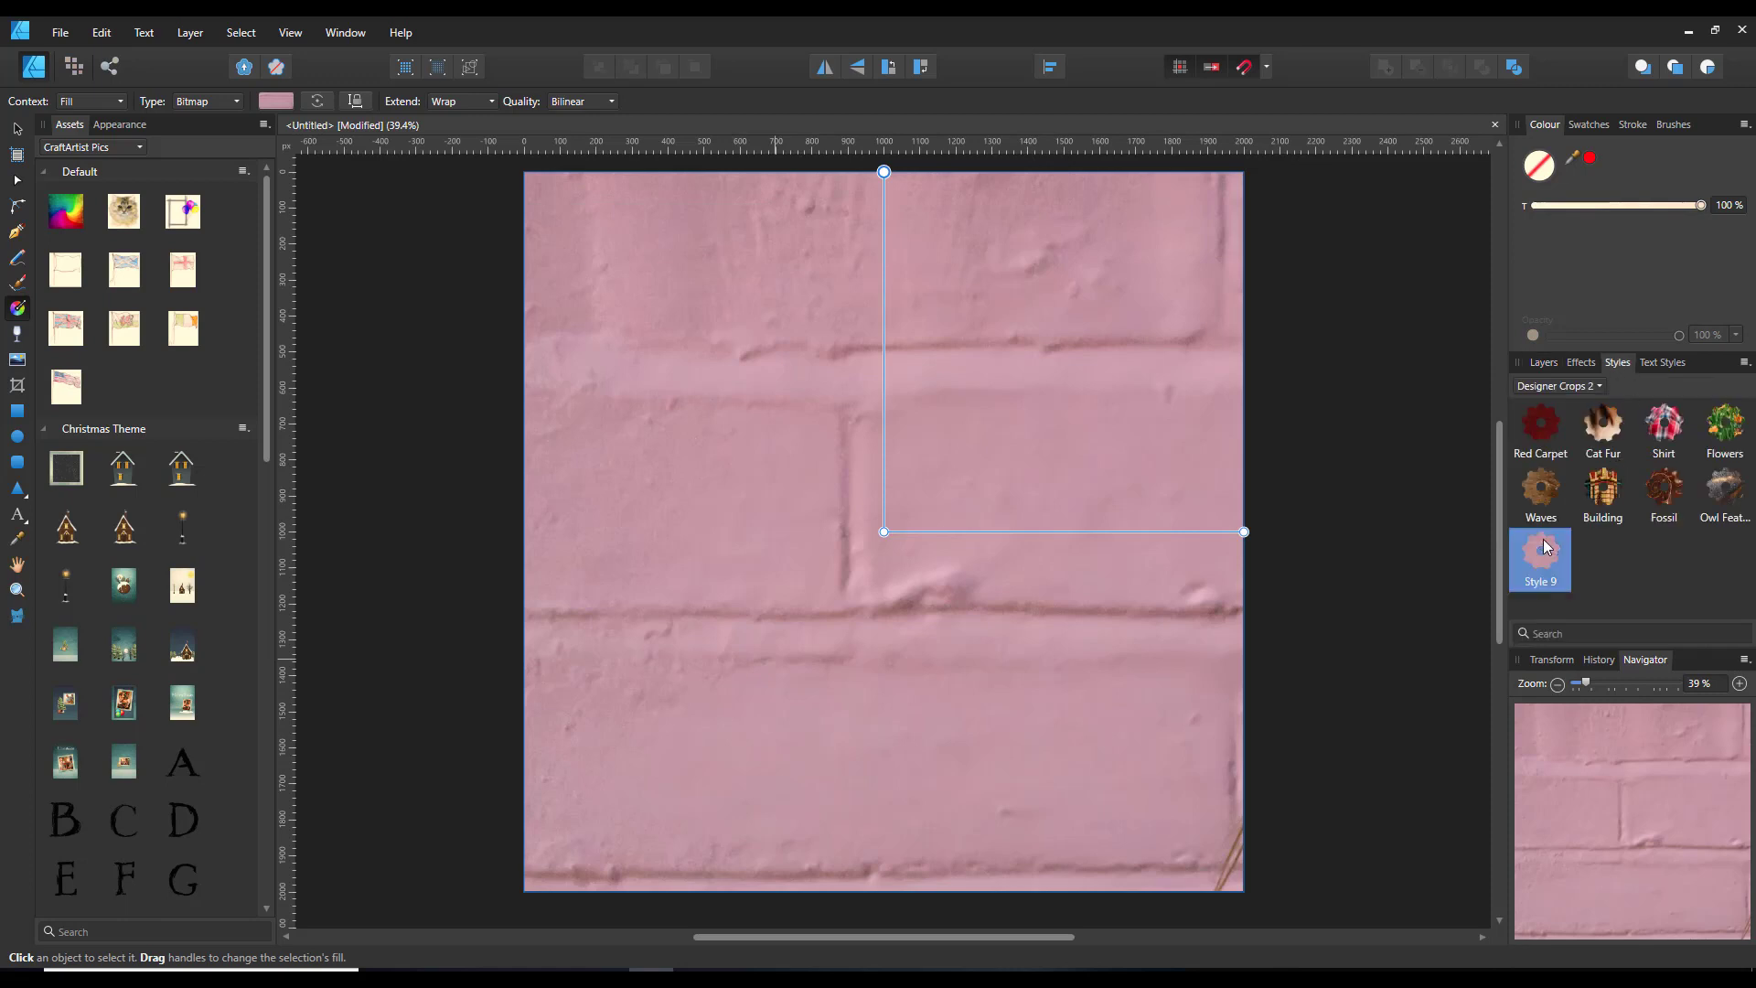
pyautogui.click(1416, 553)
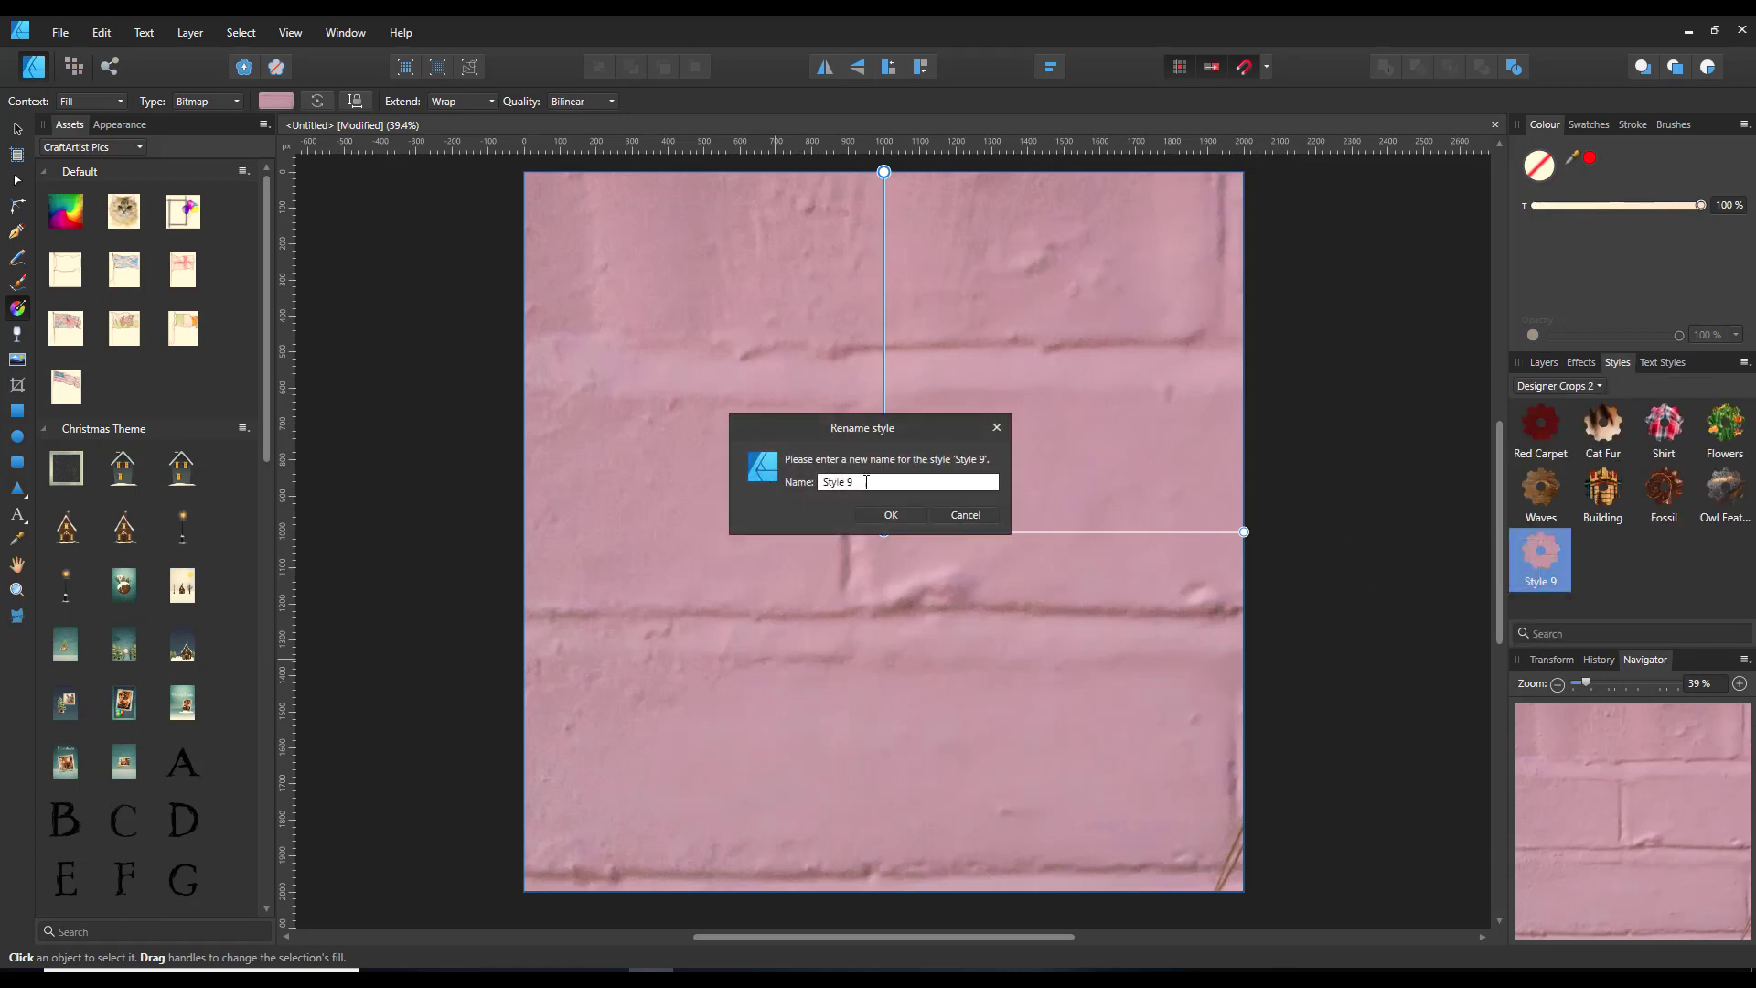
pyautogui.write('Wall')
pyautogui.click(892, 515)
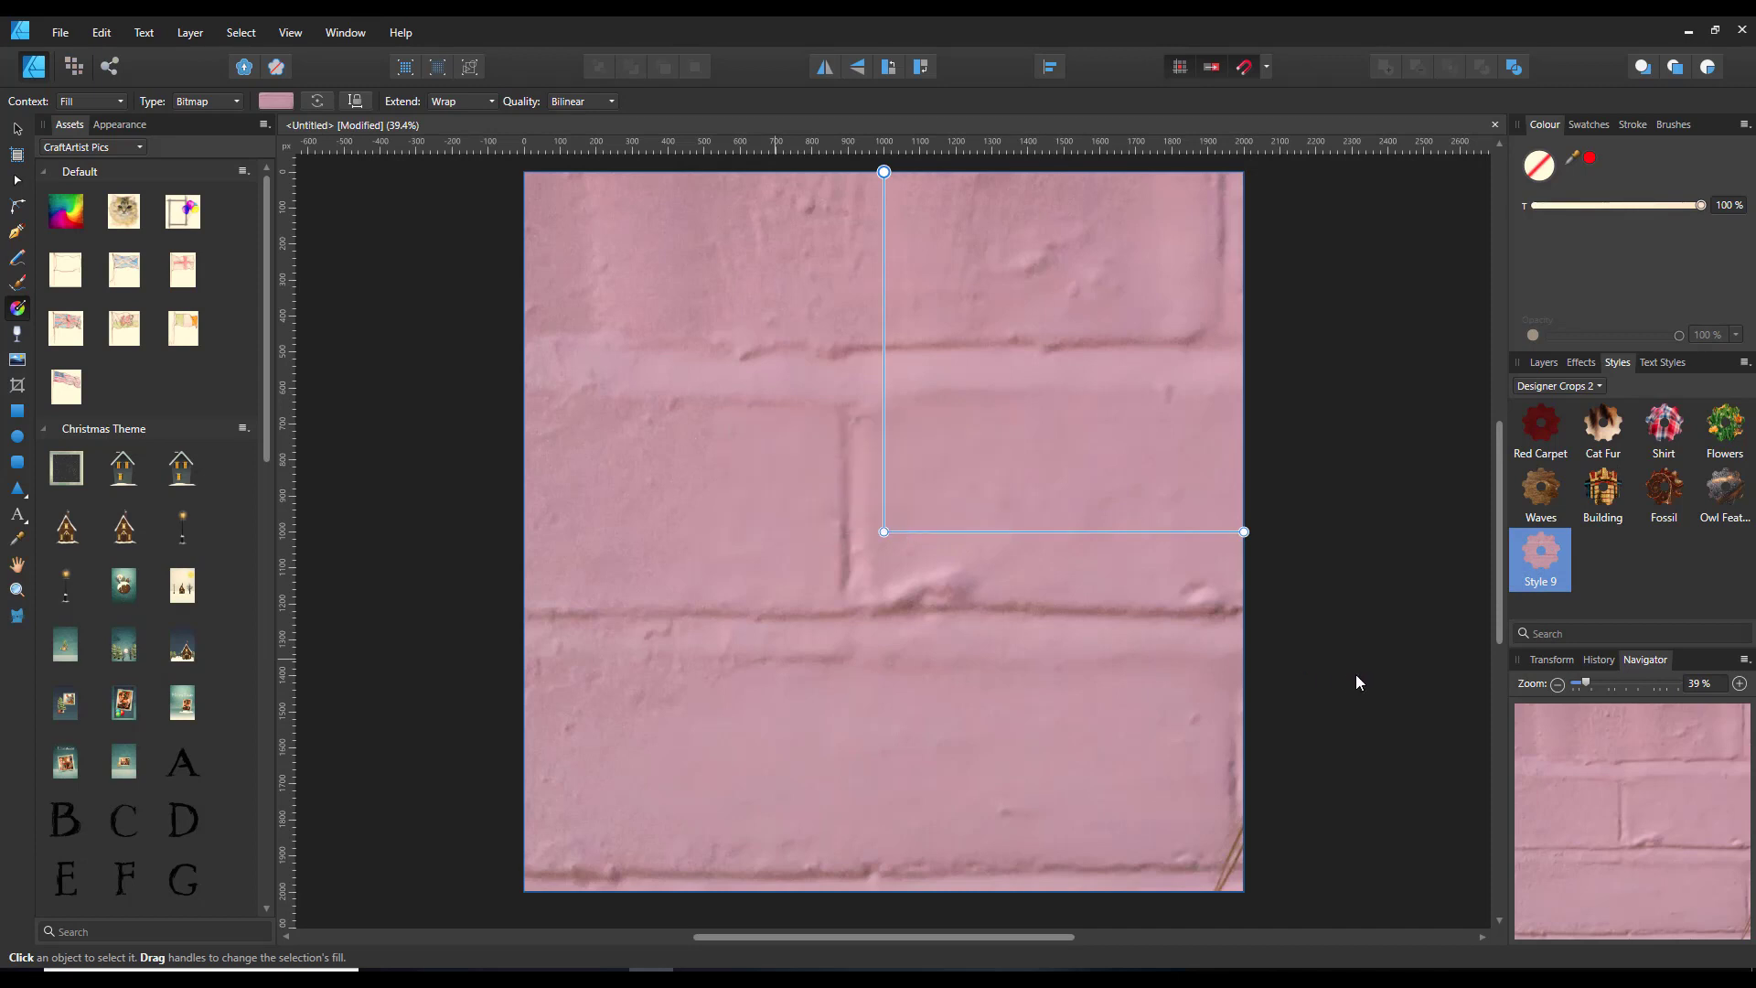